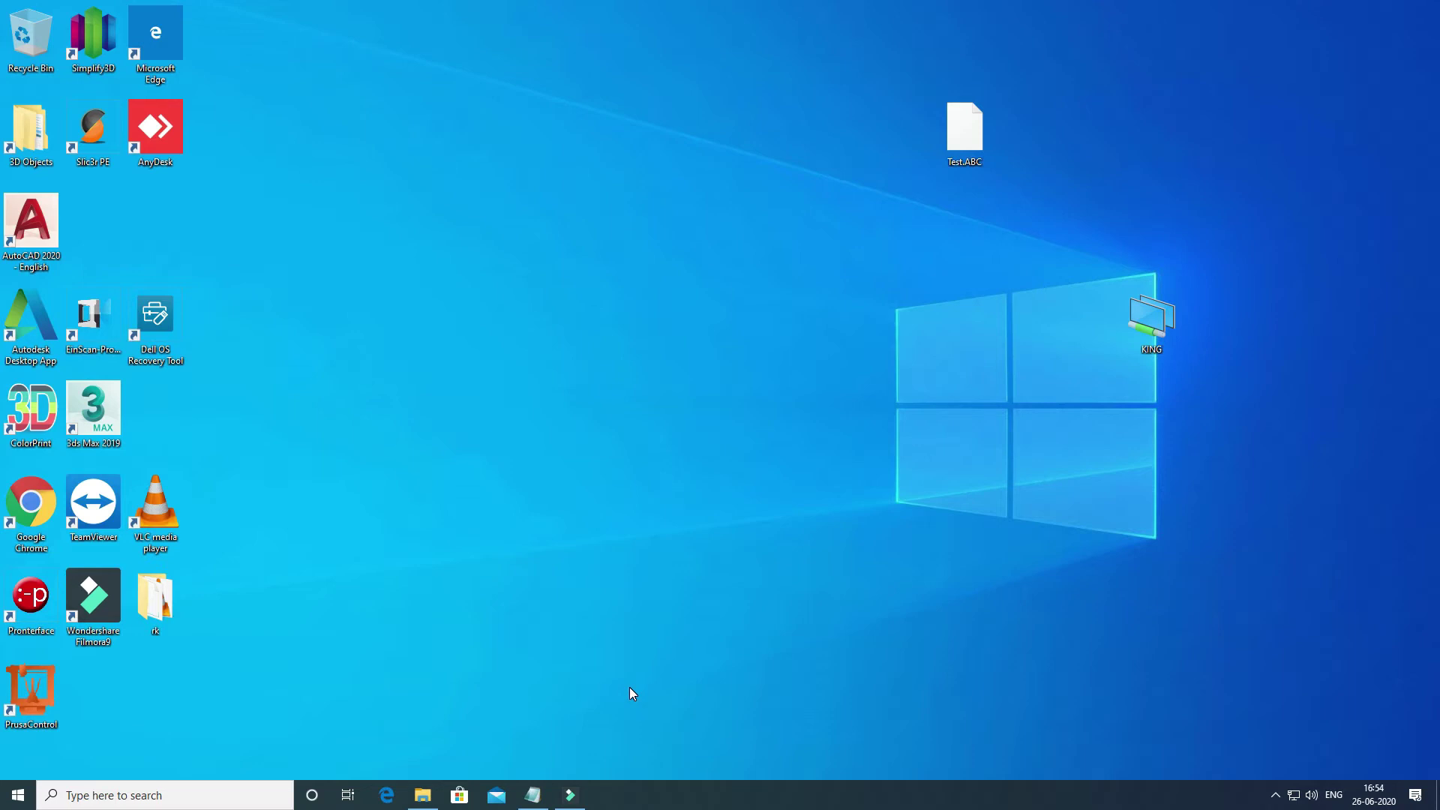
Step: Open the Windows 10 Hanging Issue notes in Notepad and examine the Restart Explorer.exe item
{"action": "left_click", "coordinate": [532, 795]}
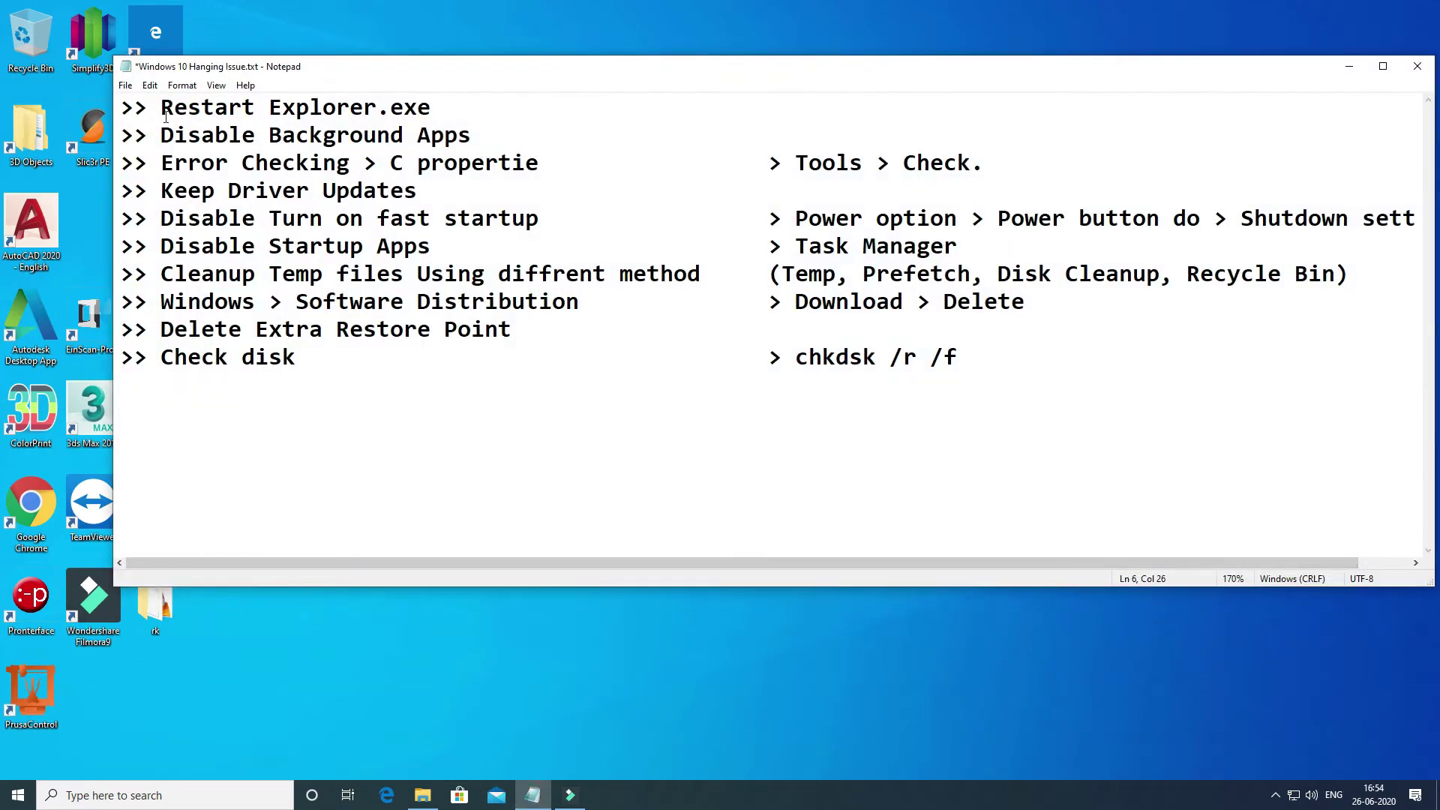
{"action": "mouse_move", "coordinate": [333, 75]}
{"action": "left_mouse_down"}
{"action": "mouse_move", "coordinate": [368, 61]}
{"action": "mouse_move", "coordinate": [327, 77]}
{"action": "left_mouse_up"}
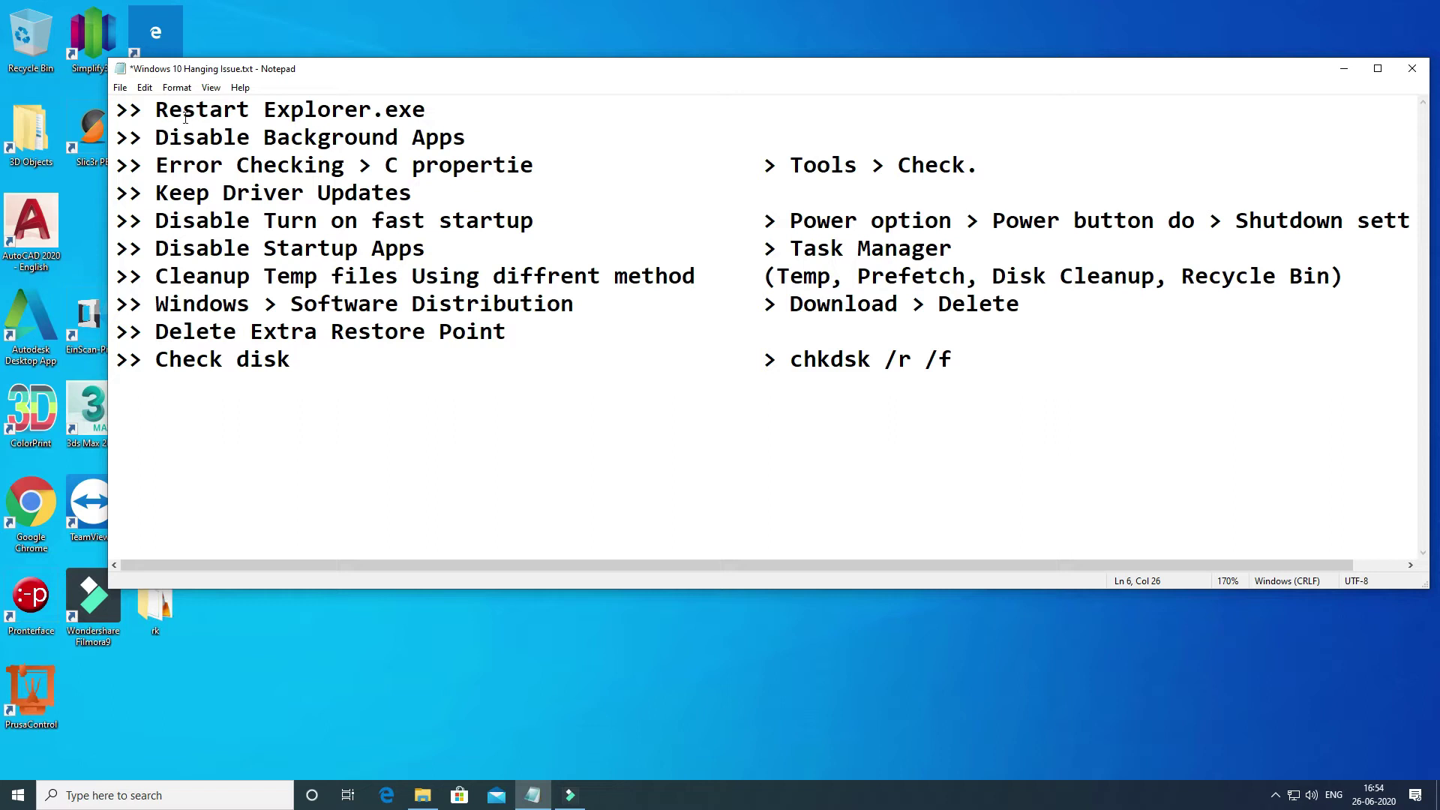
{"action": "left_click_drag", "start_coordinate": [157, 110], "coordinate": [440, 104]}
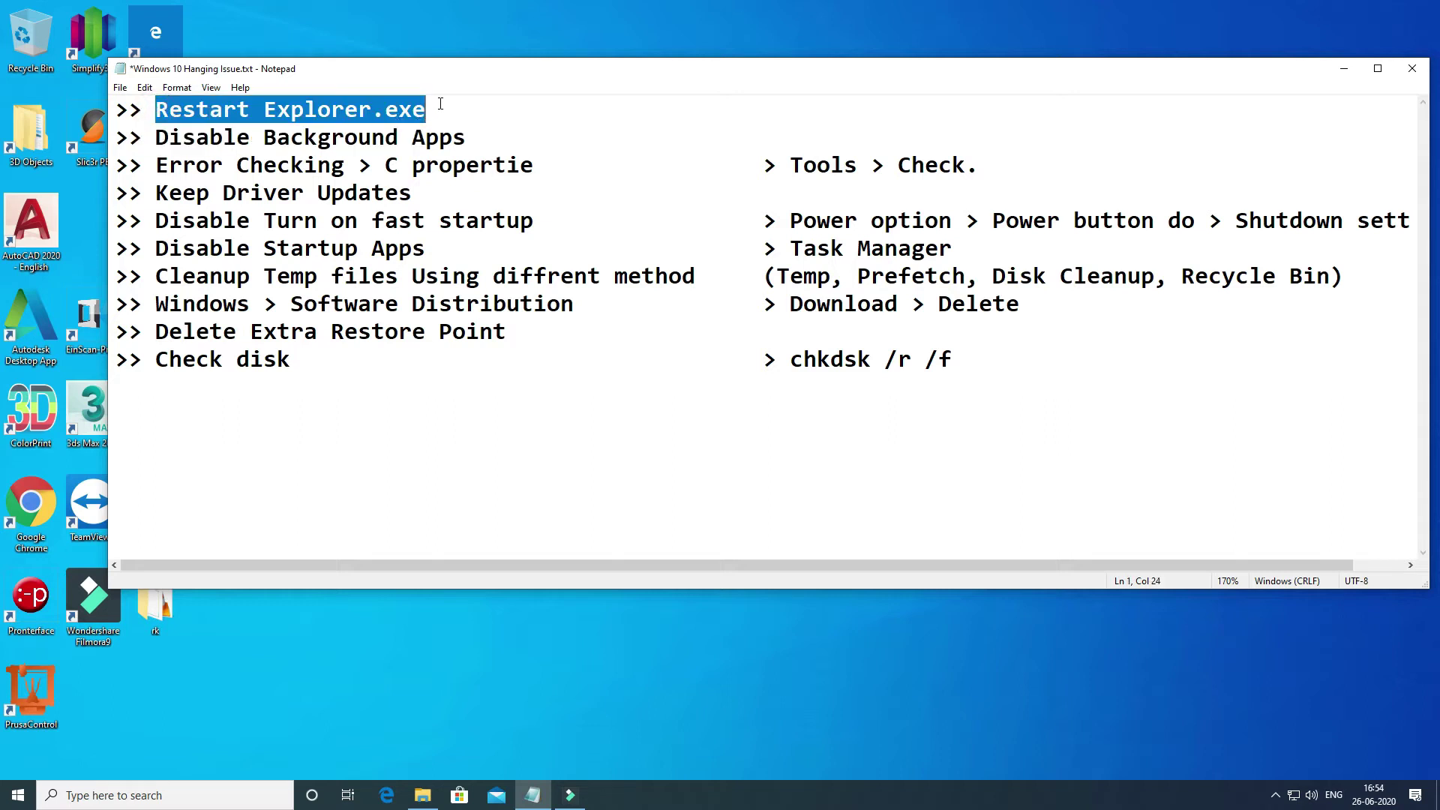
{"action": "left_click", "coordinate": [440, 117]}
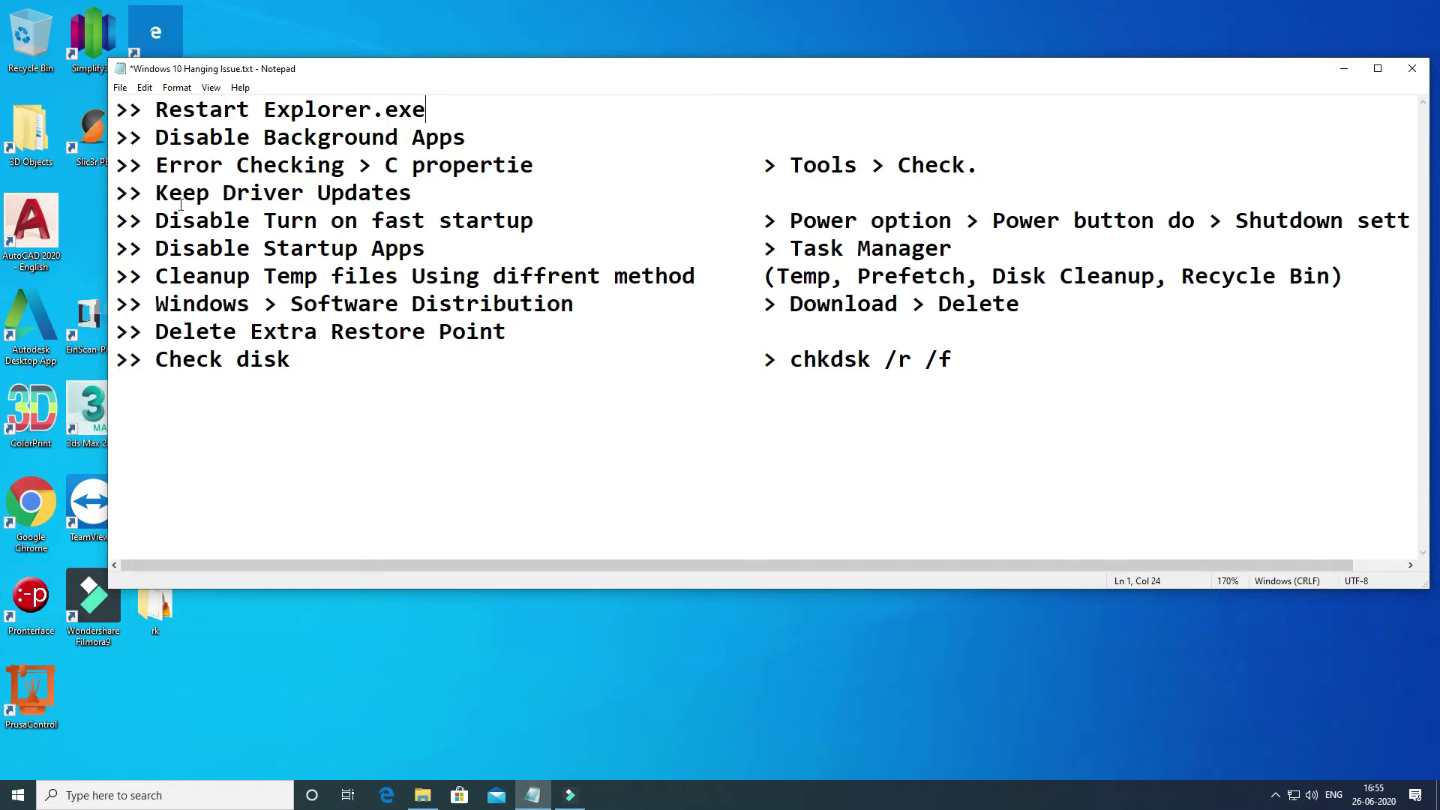
{"action": "left_click_drag", "start_coordinate": [269, 108], "coordinate": [433, 115]}
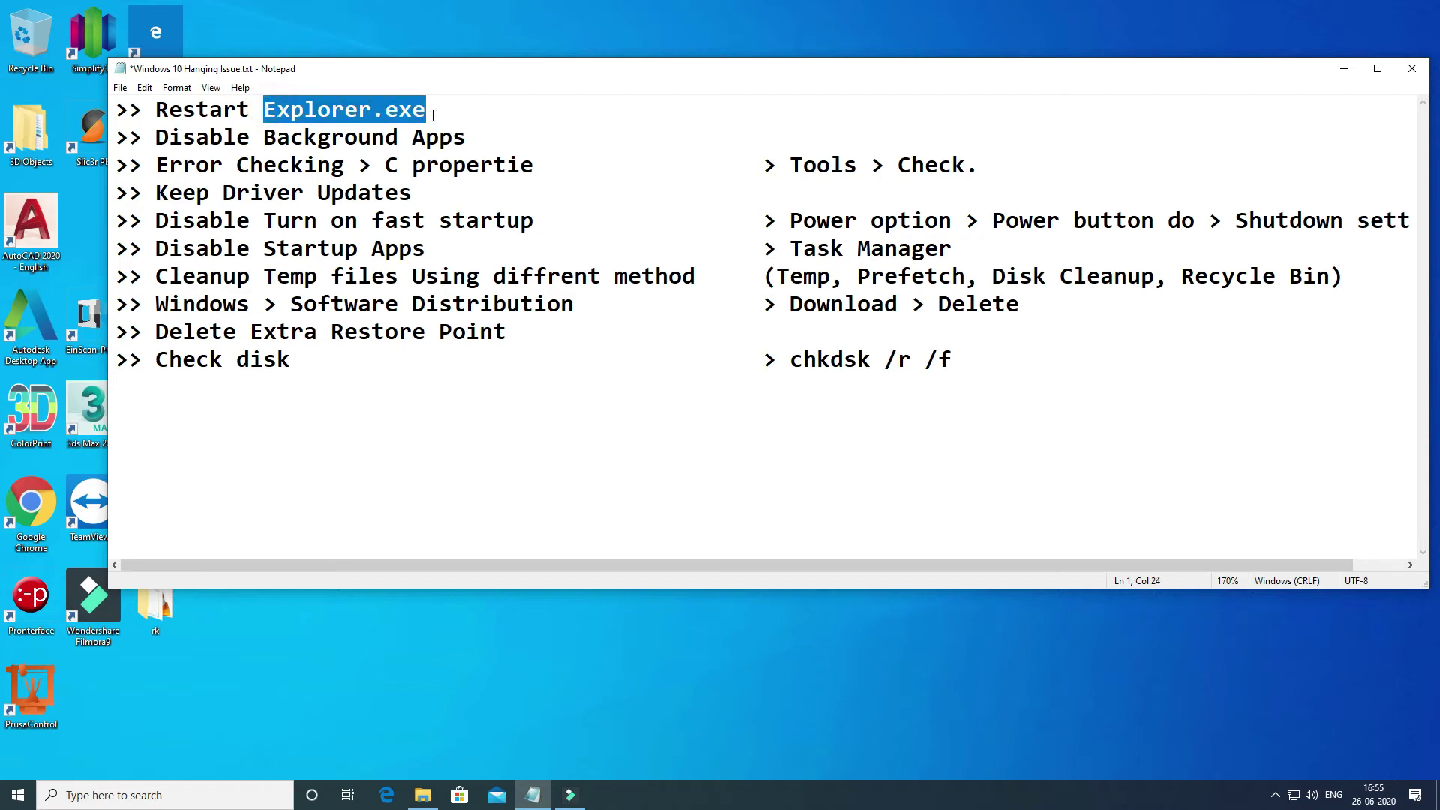
{"action": "left_click", "coordinate": [432, 114]}
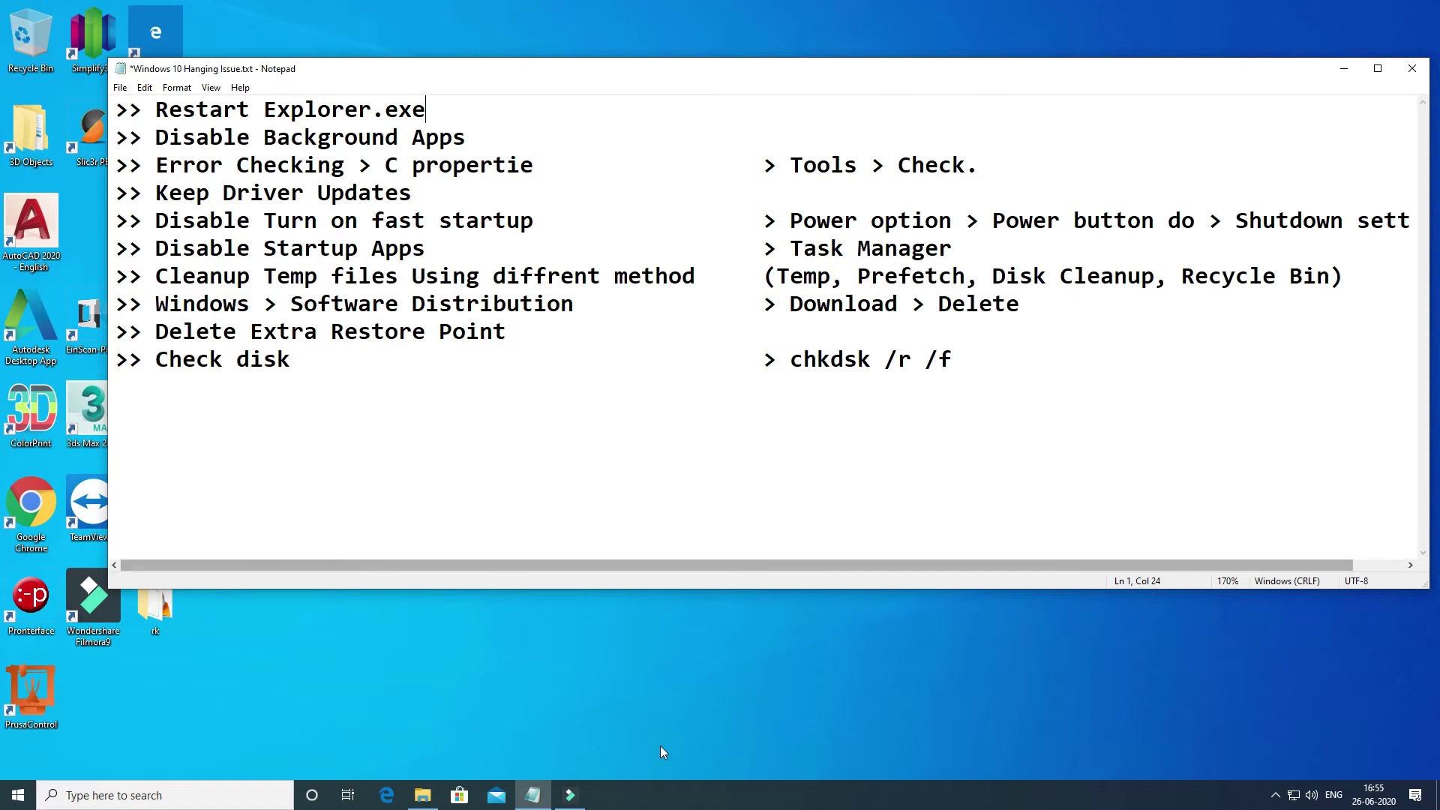
Step: Open Task Manager, select the Windows Explorer process, and minimize the window
{"action": "right_click", "coordinate": [670, 795]}
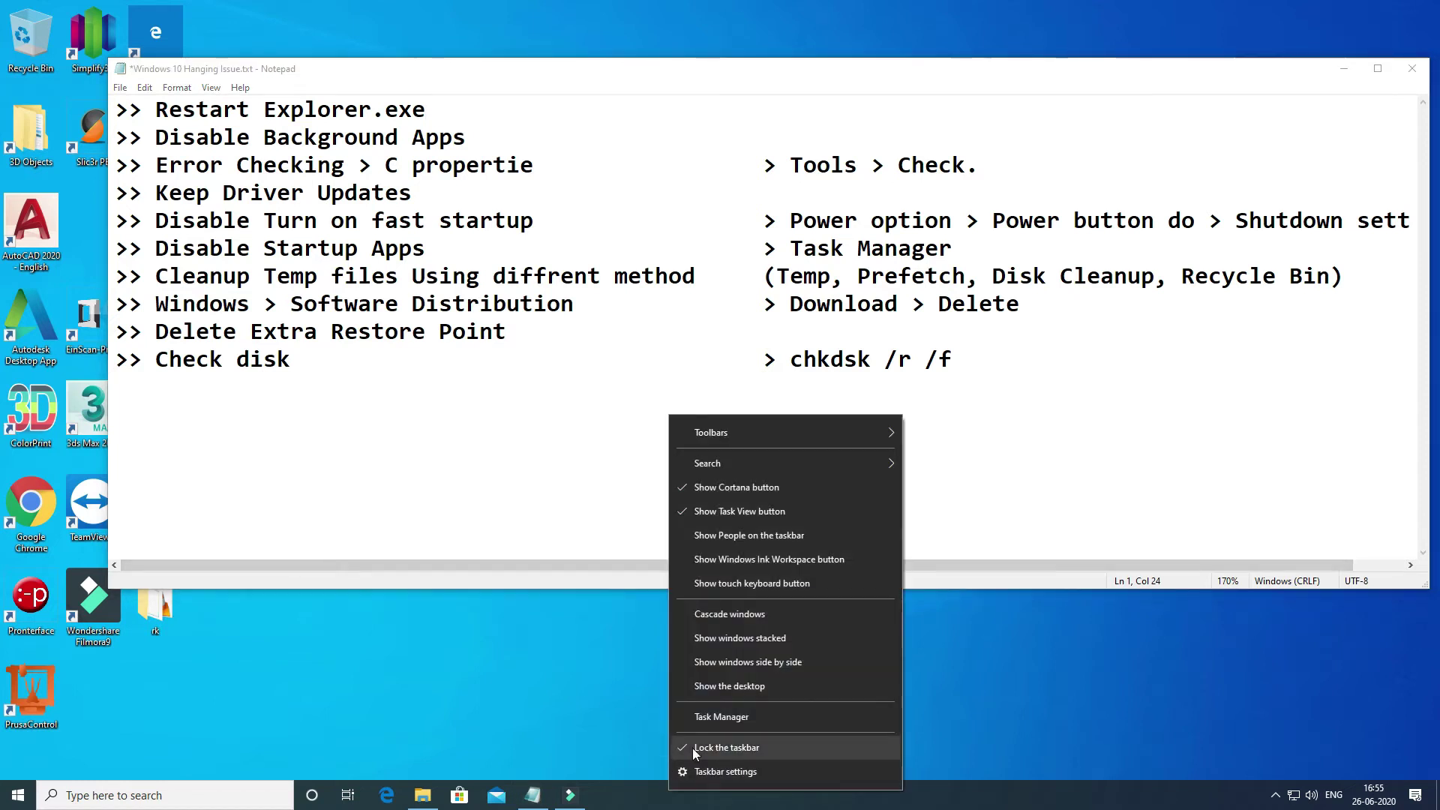
{"action": "left_click", "coordinate": [725, 718]}
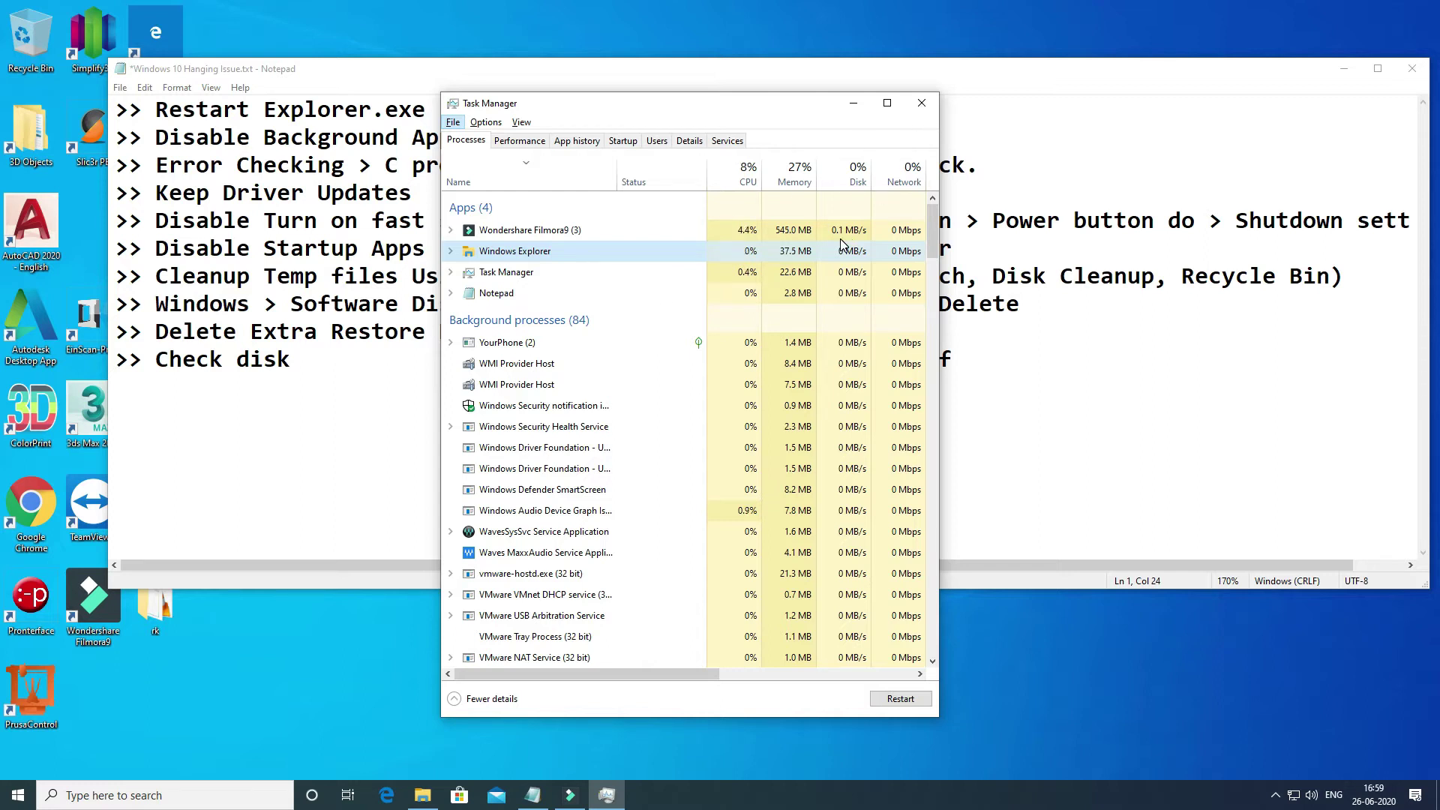
{"action": "left_click", "coordinate": [856, 104]}
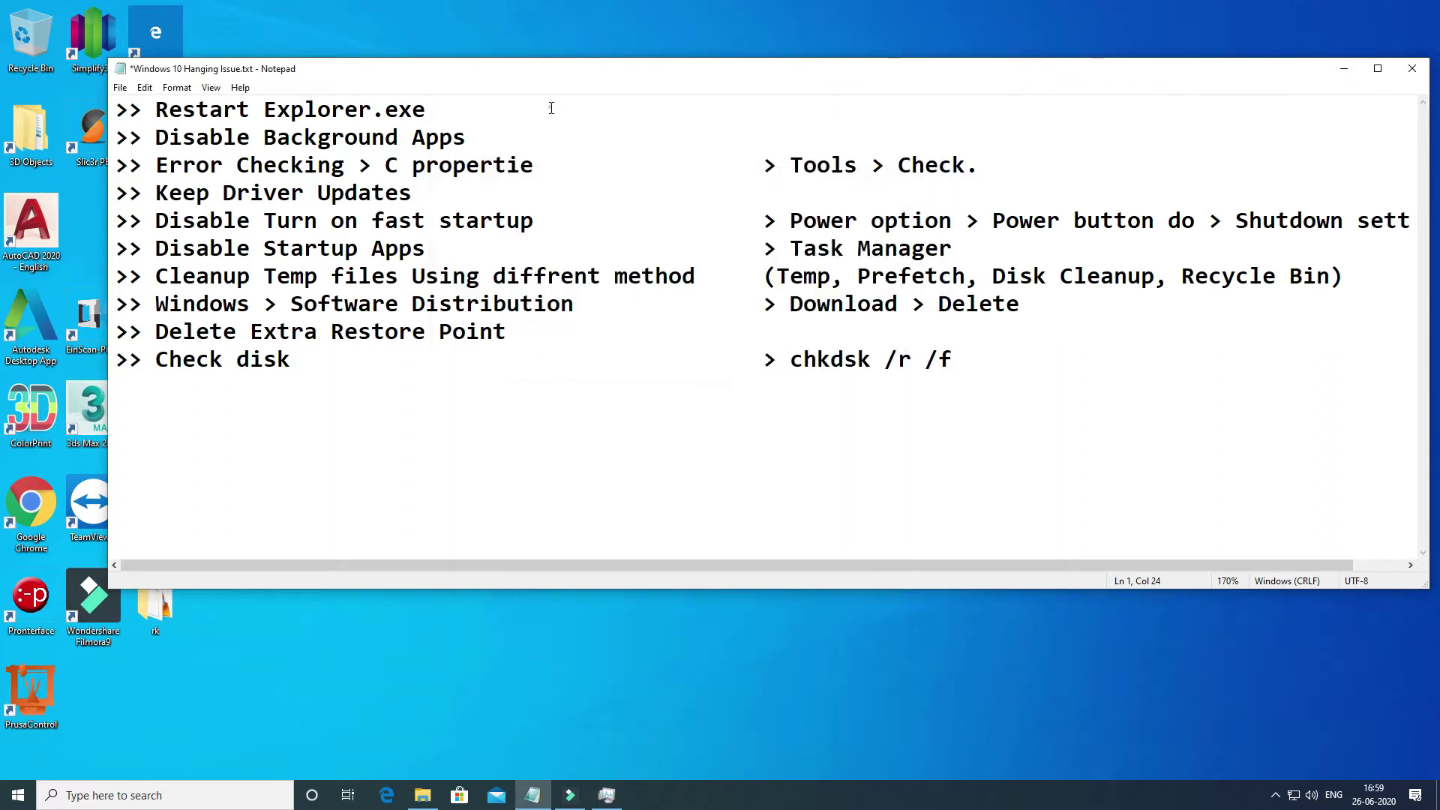
Step: Add "Ctrl+Alt+Del" to the Restart Explorer.exe line of the notes, aligned with the second column
{"action": "key", "text": "Tab"}
{"action": "key", "text": "Tab"}
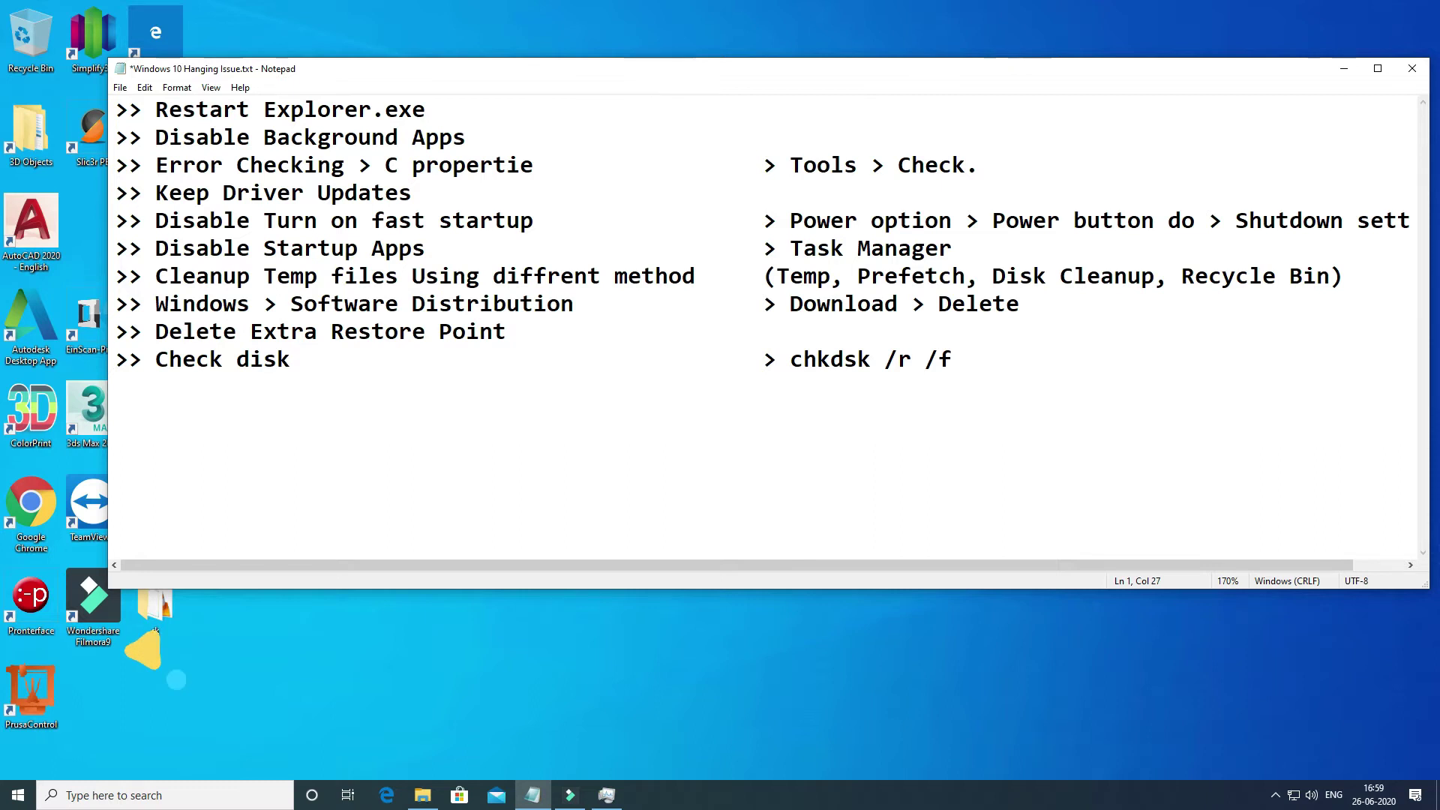
{"action": "type", "text": "Ctr"}
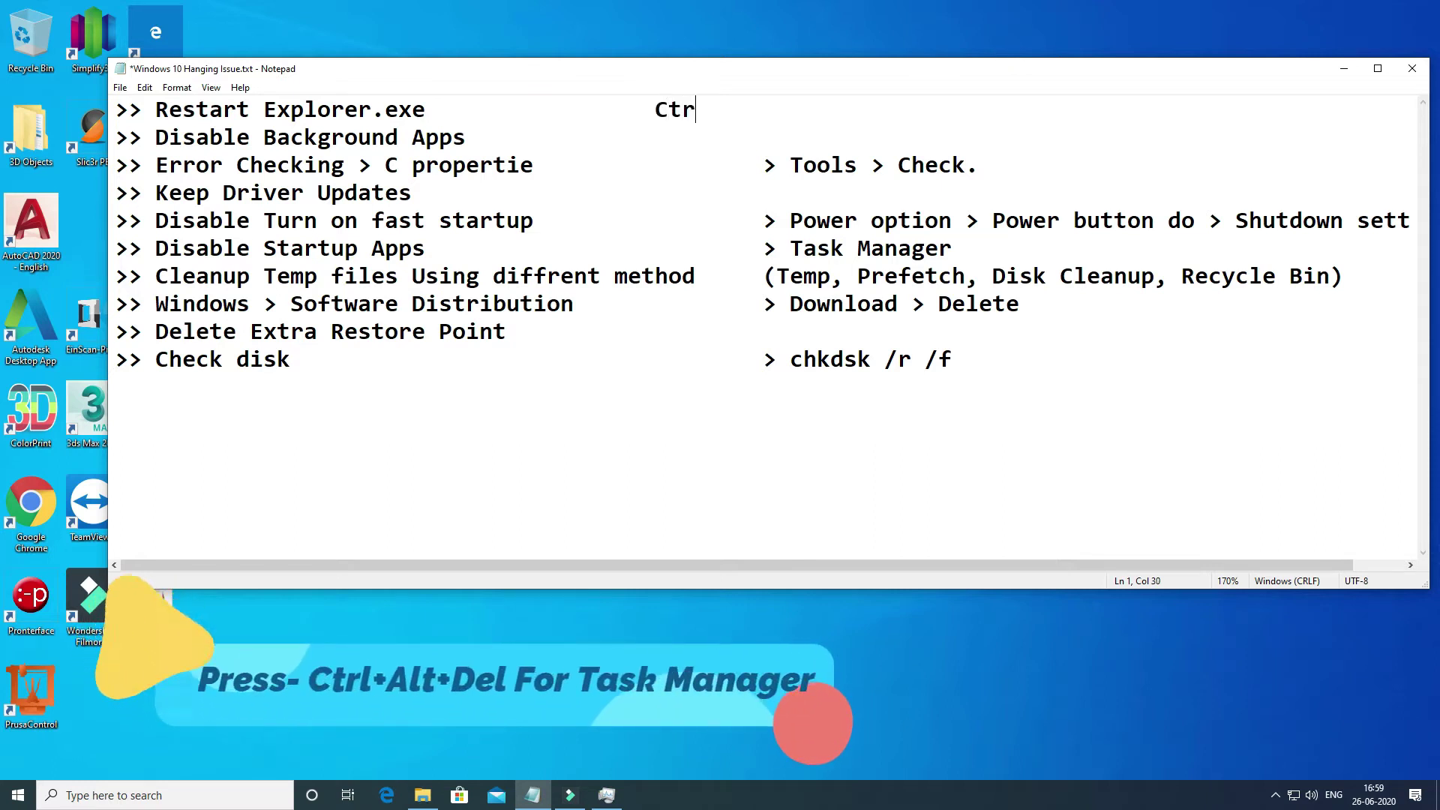
{"action": "type", "text": "l+A"}
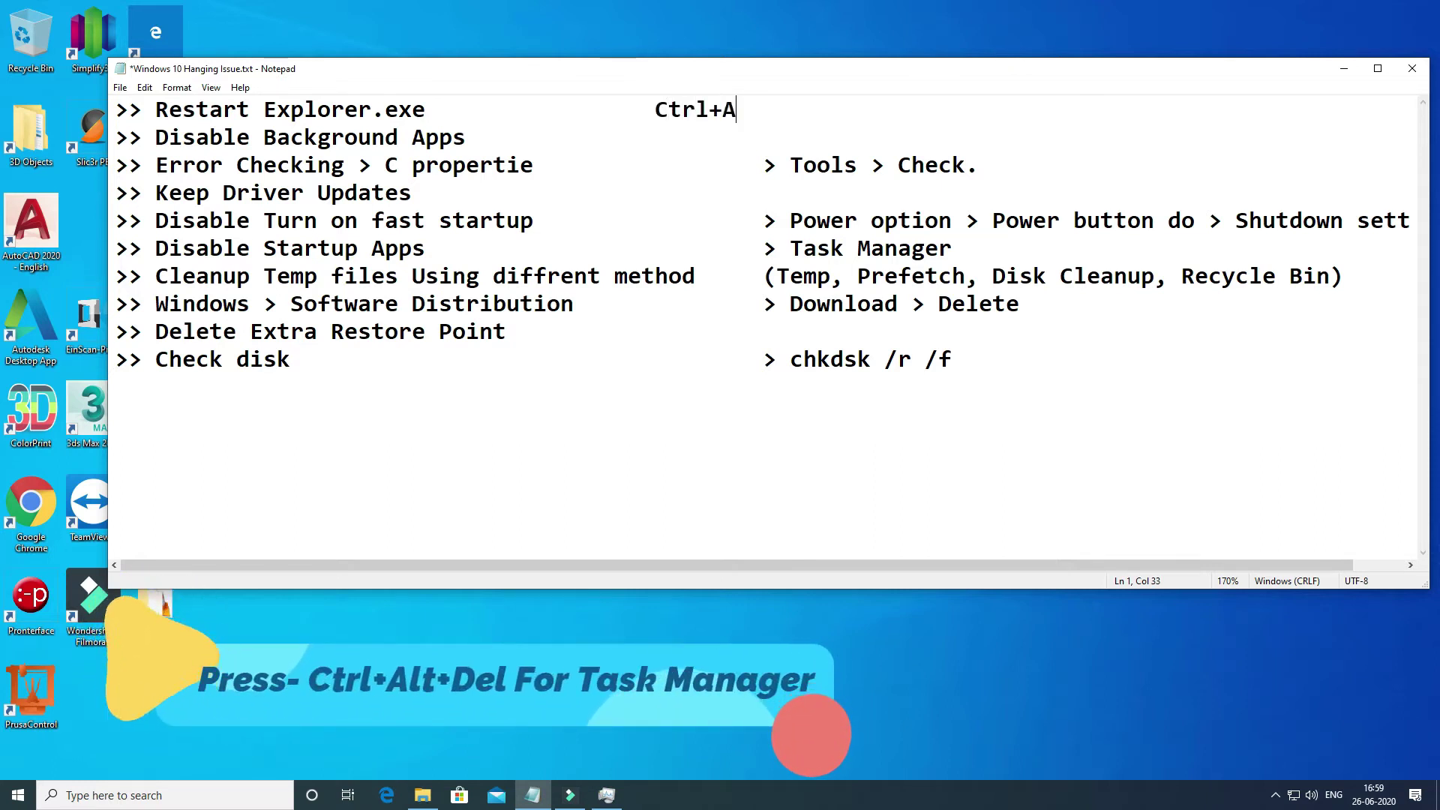
{"action": "type", "text": "lt+Del"}
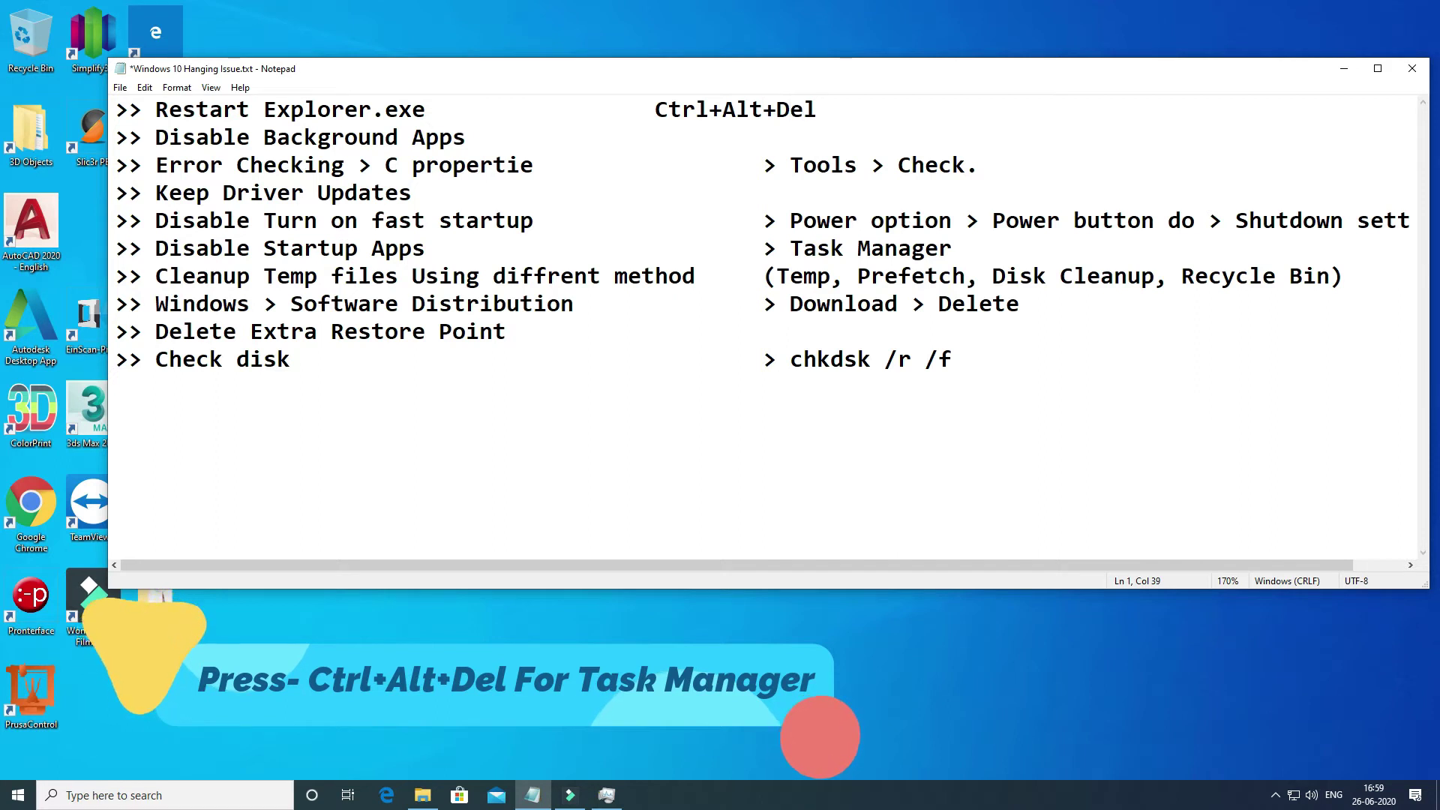
{"action": "key", "text": "ctrl+Left"}
{"action": "key", "text": "Tab"}
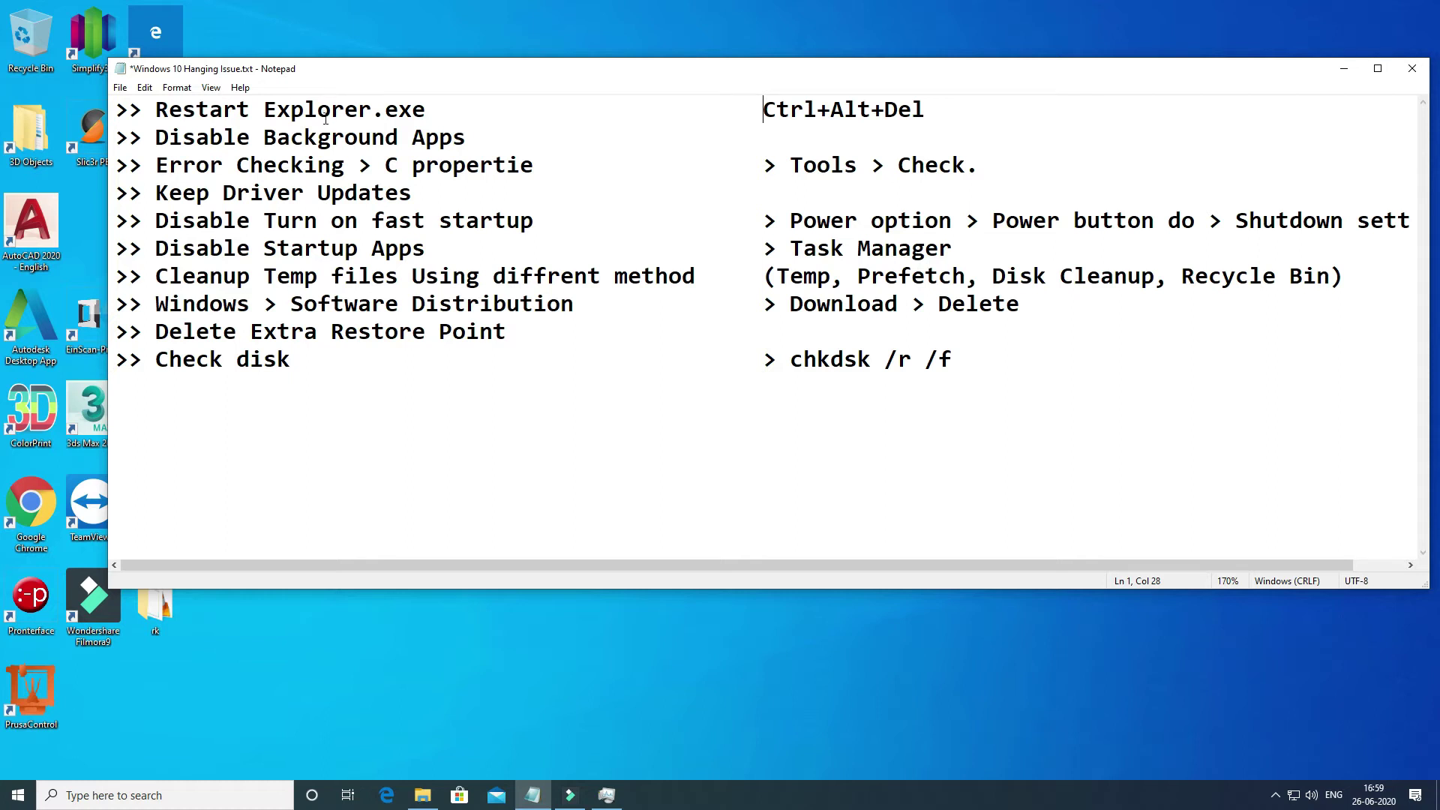
{"action": "left_click_drag", "start_coordinate": [925, 115], "coordinate": [136, 110]}
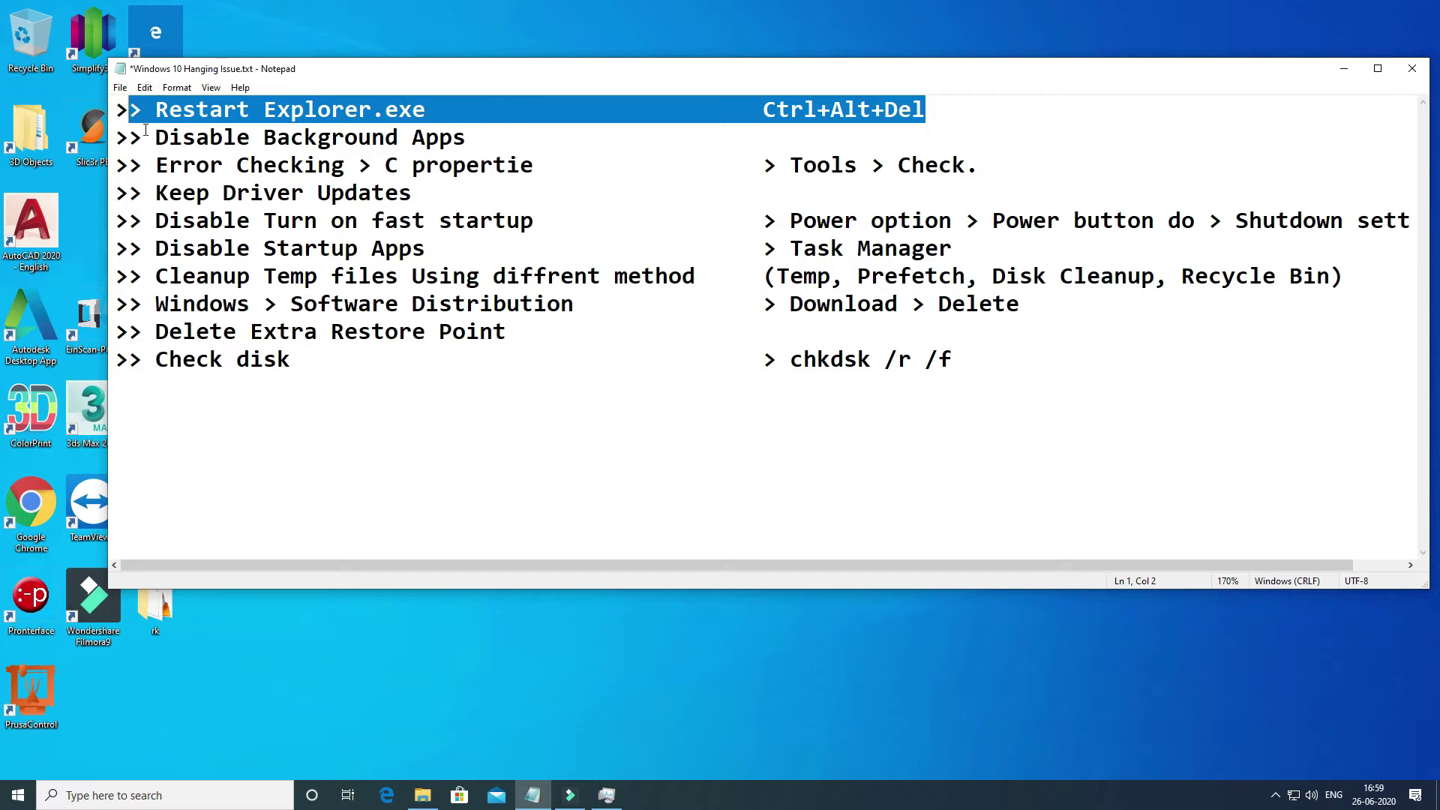
{"action": "left_click", "coordinate": [153, 136]}
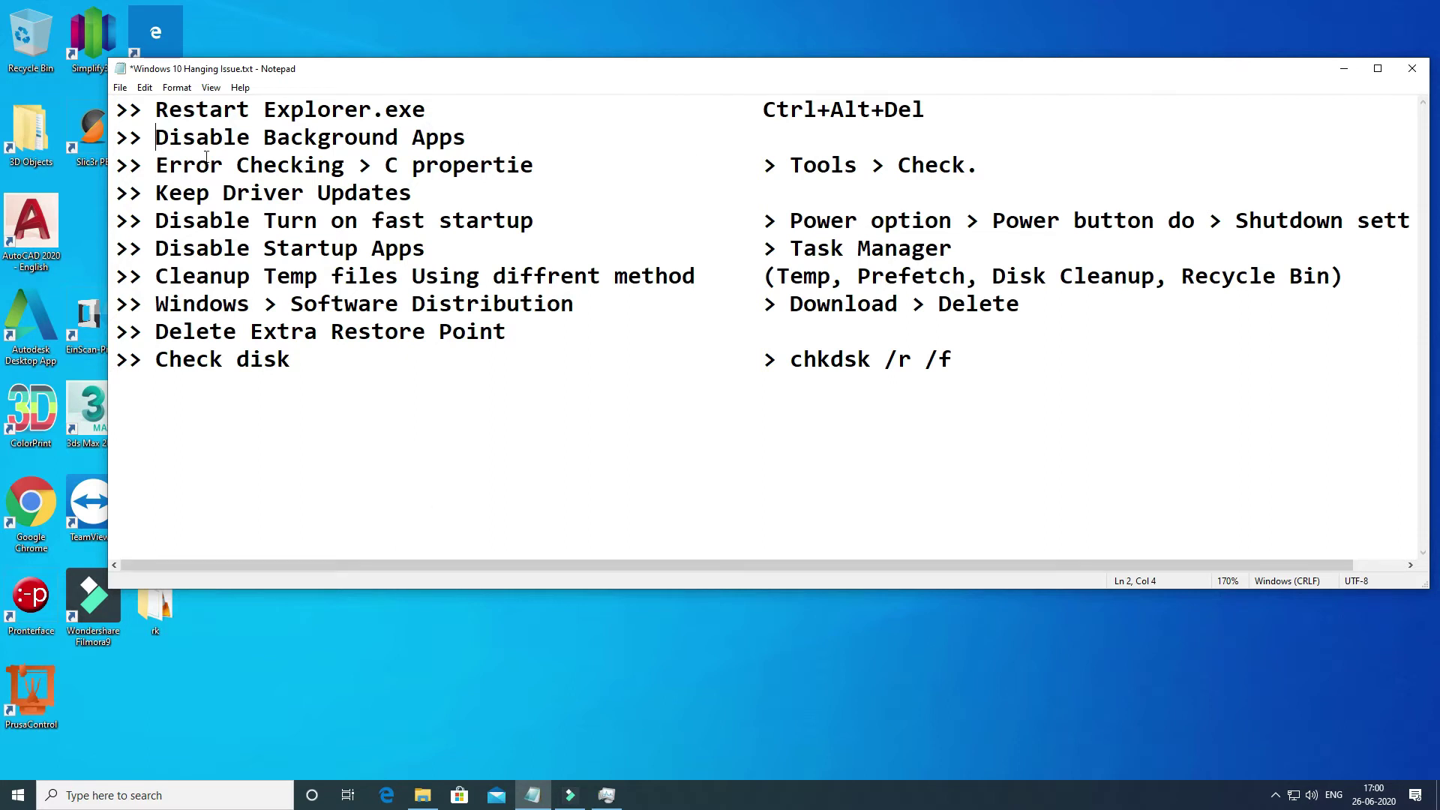
Step: Search Windows for "background apps", open that settings page, and maximize the window
{"action": "left_click", "coordinate": [127, 797]}
{"action": "type", "text": "back"}
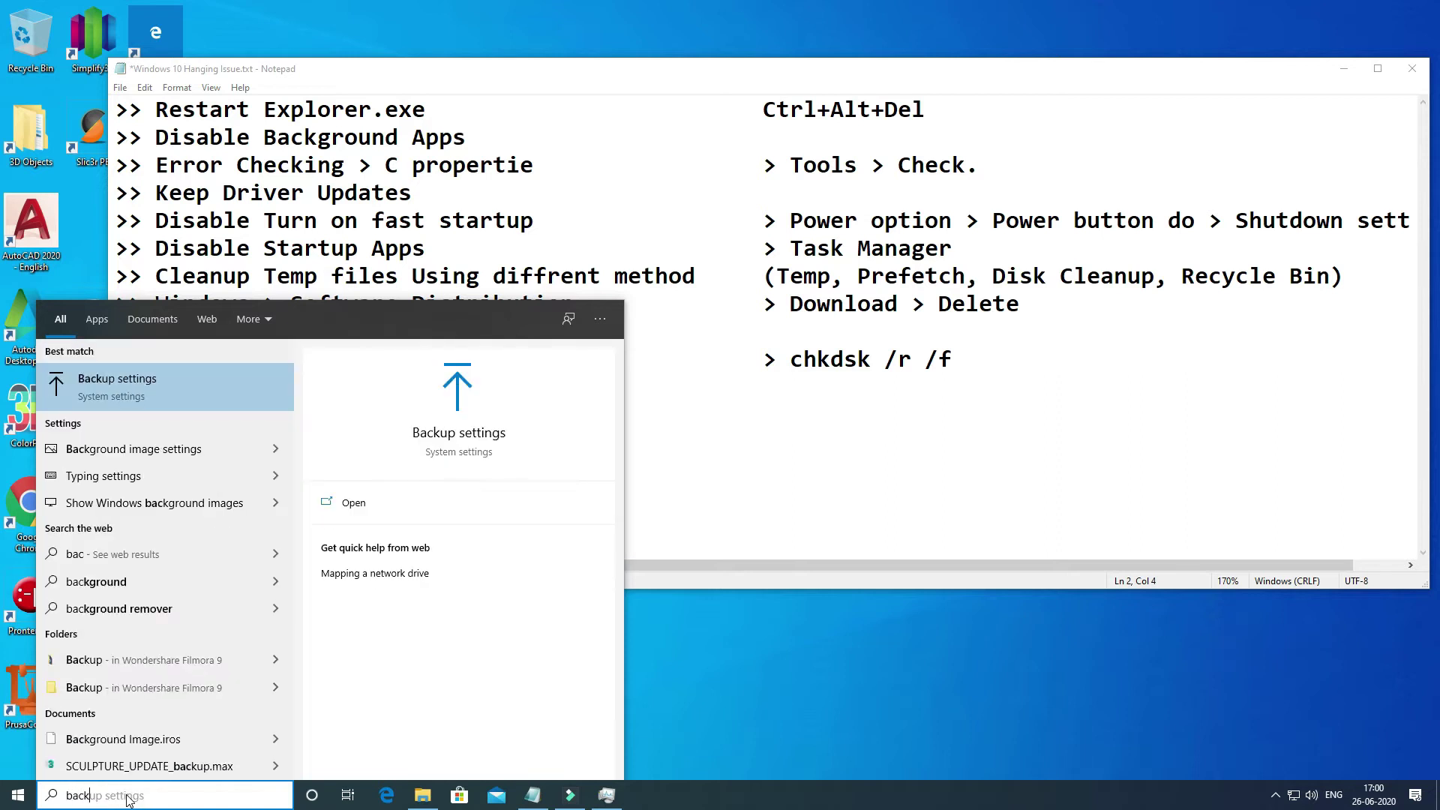
{"action": "type", "text": "ground apps"}
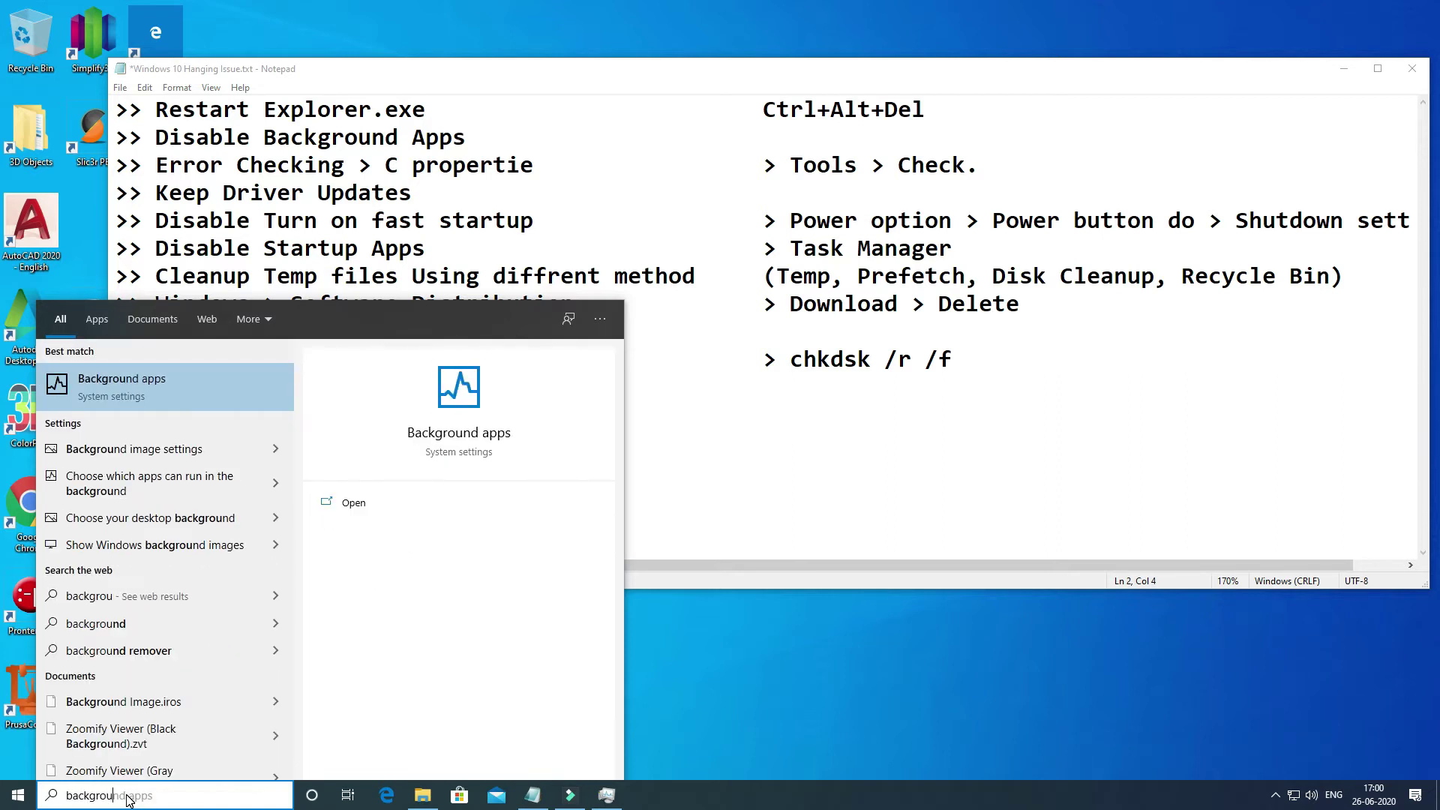
{"action": "left_click", "coordinate": [159, 390]}
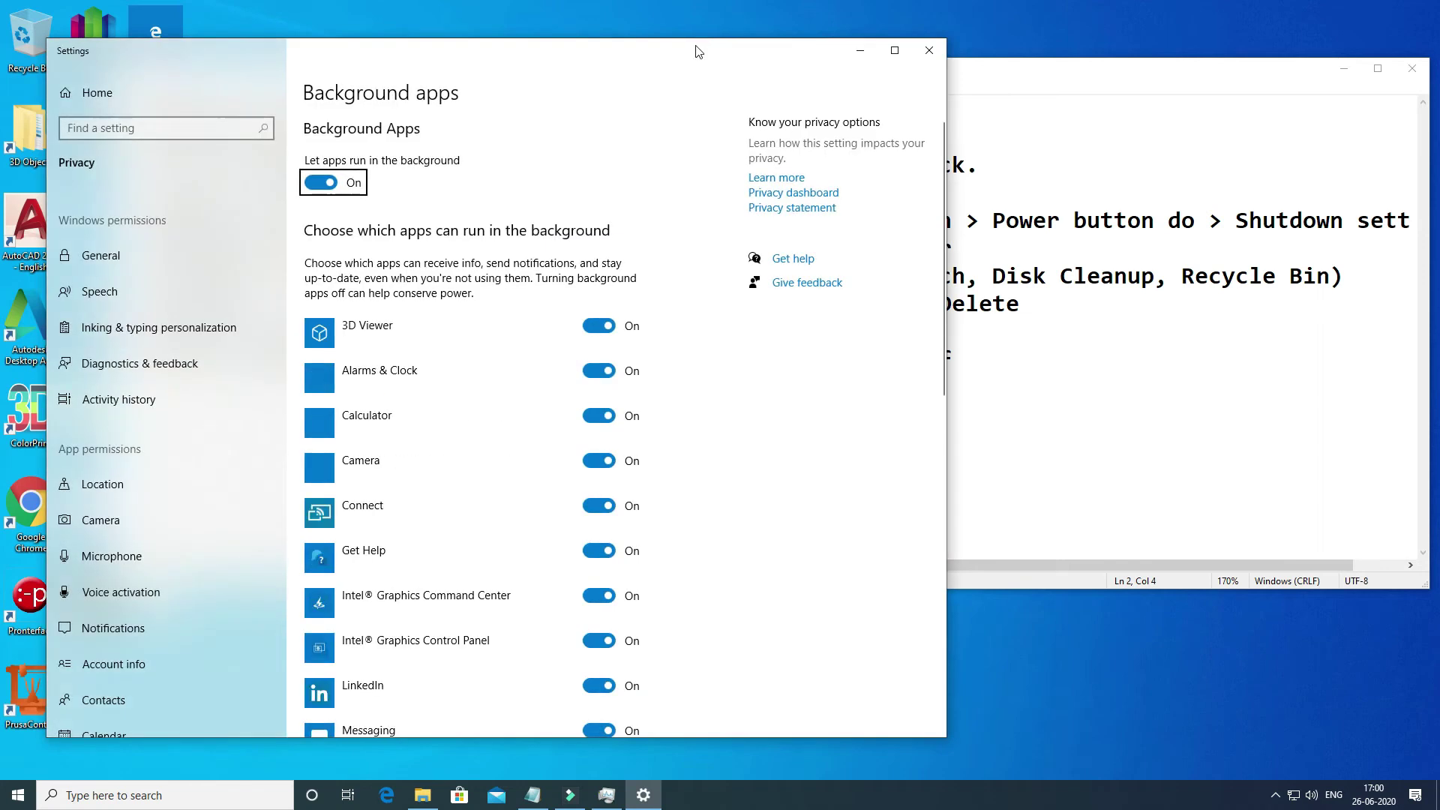
{"action": "left_click_drag", "start_coordinate": [698, 51], "coordinate": [744, 1]}
Step: Turn off background activity for 3D Viewer, Connect, Feedback Hub, Films & TV, Get Help, Groove Music, LinkedIn, Maps, Messaging, Edge, Photos, Store, Mobile Plans and Office
{"action": "left_click", "coordinate": [549, 287]}
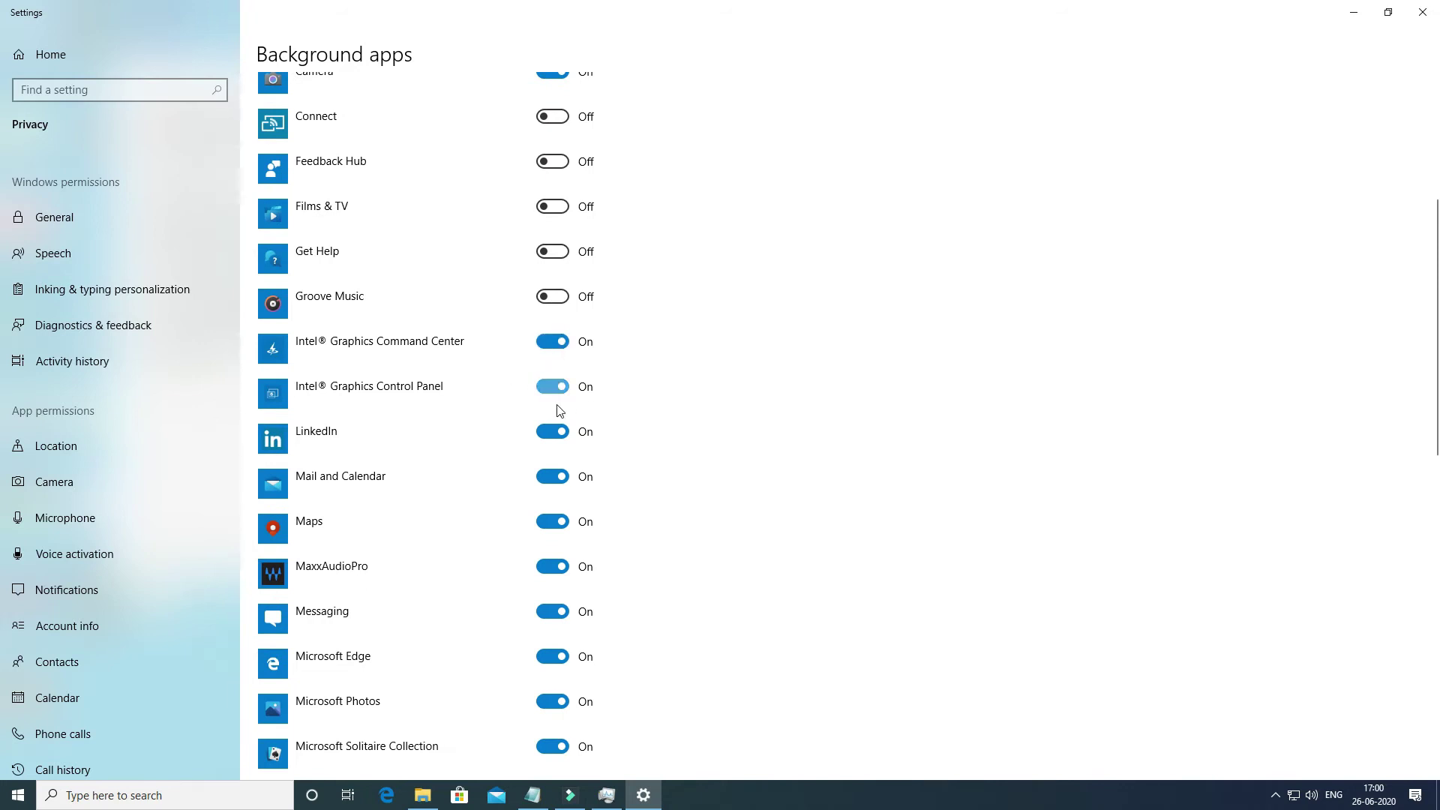
{"action": "left_click", "coordinate": [561, 433]}
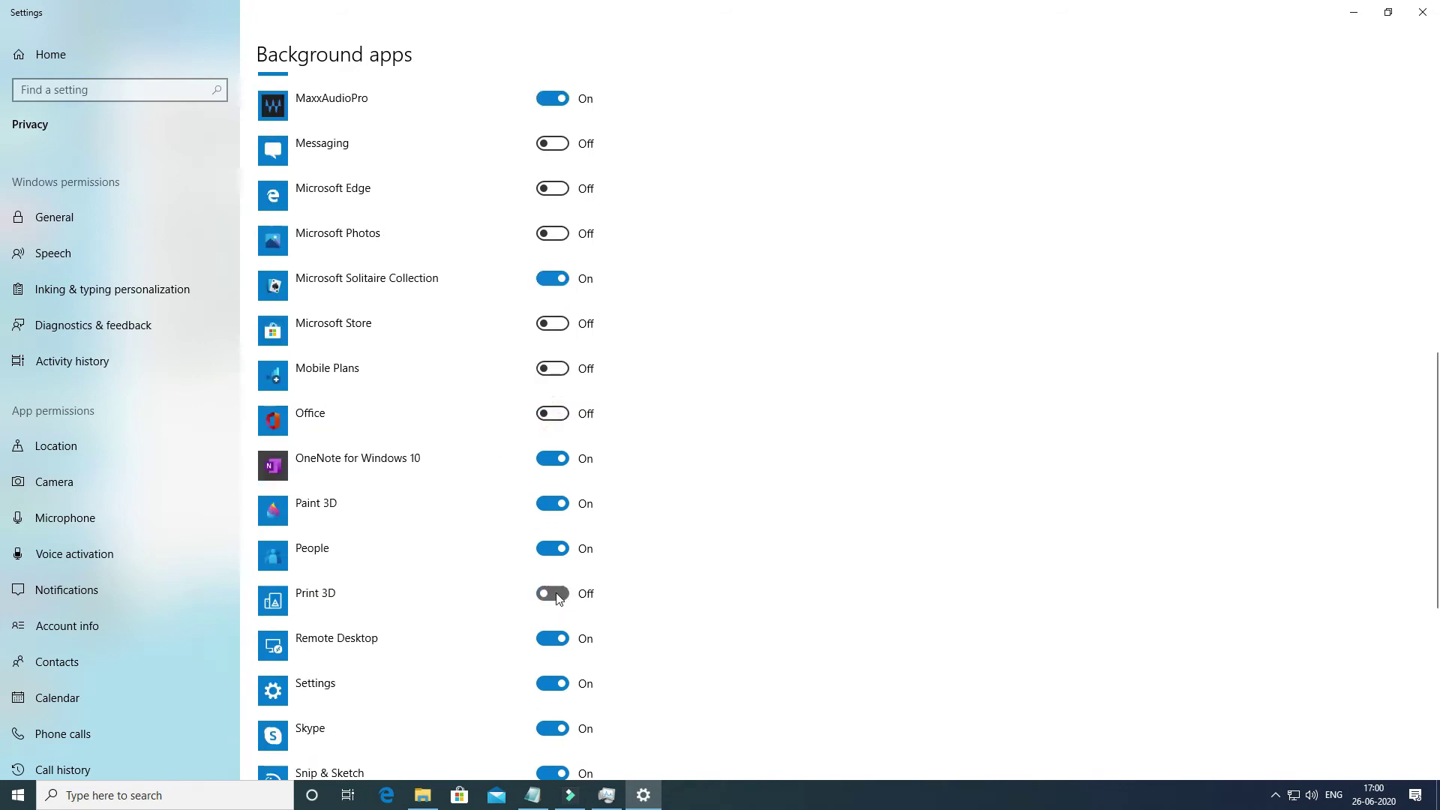
{"action": "scroll", "coordinate": [604, 420], "scroll_direction": "up", "scroll_amount": 20}
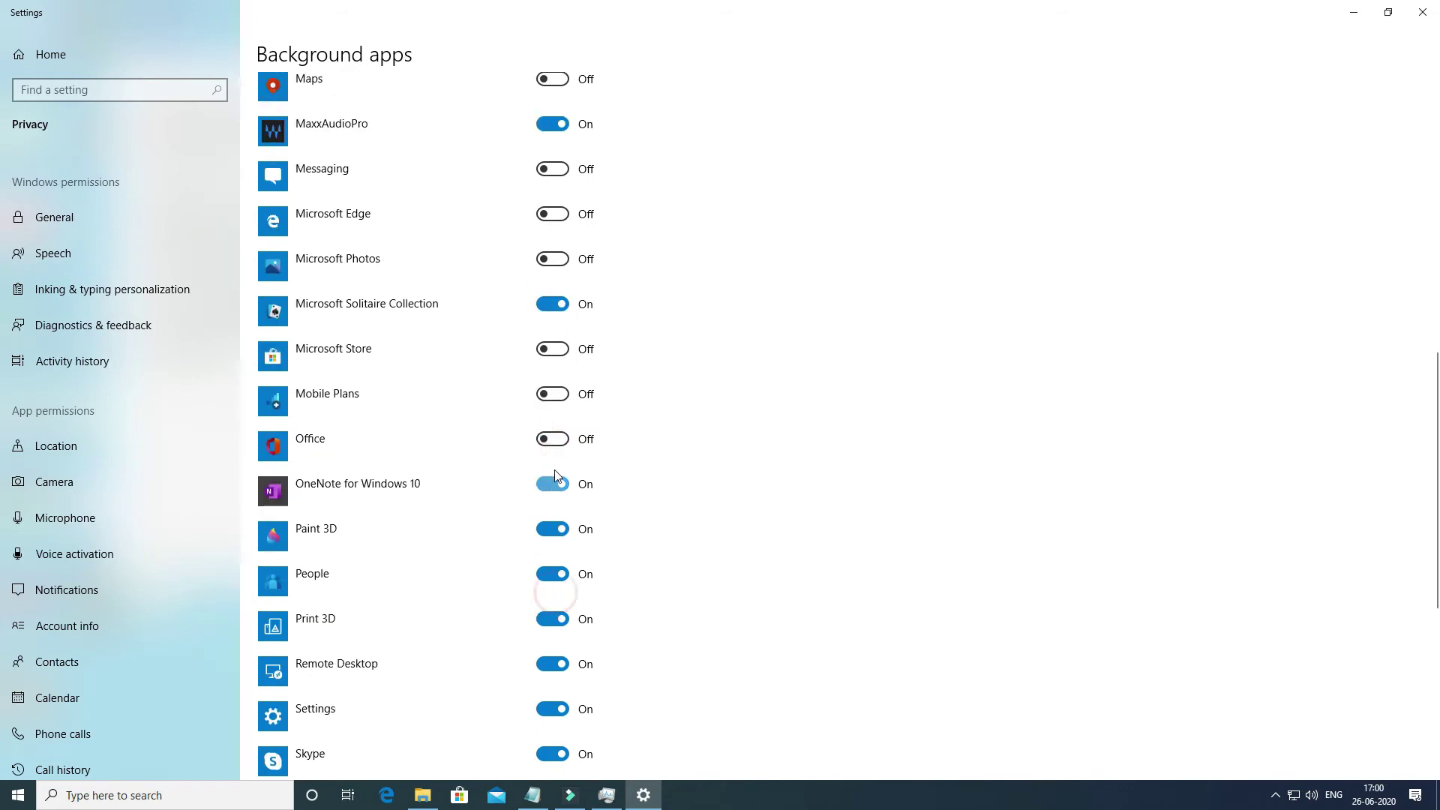
{"action": "scroll", "coordinate": [603, 422], "scroll_direction": "down", "scroll_amount": 15}
{"action": "scroll", "coordinate": [608, 422], "scroll_direction": "up", "scroll_amount": 15}
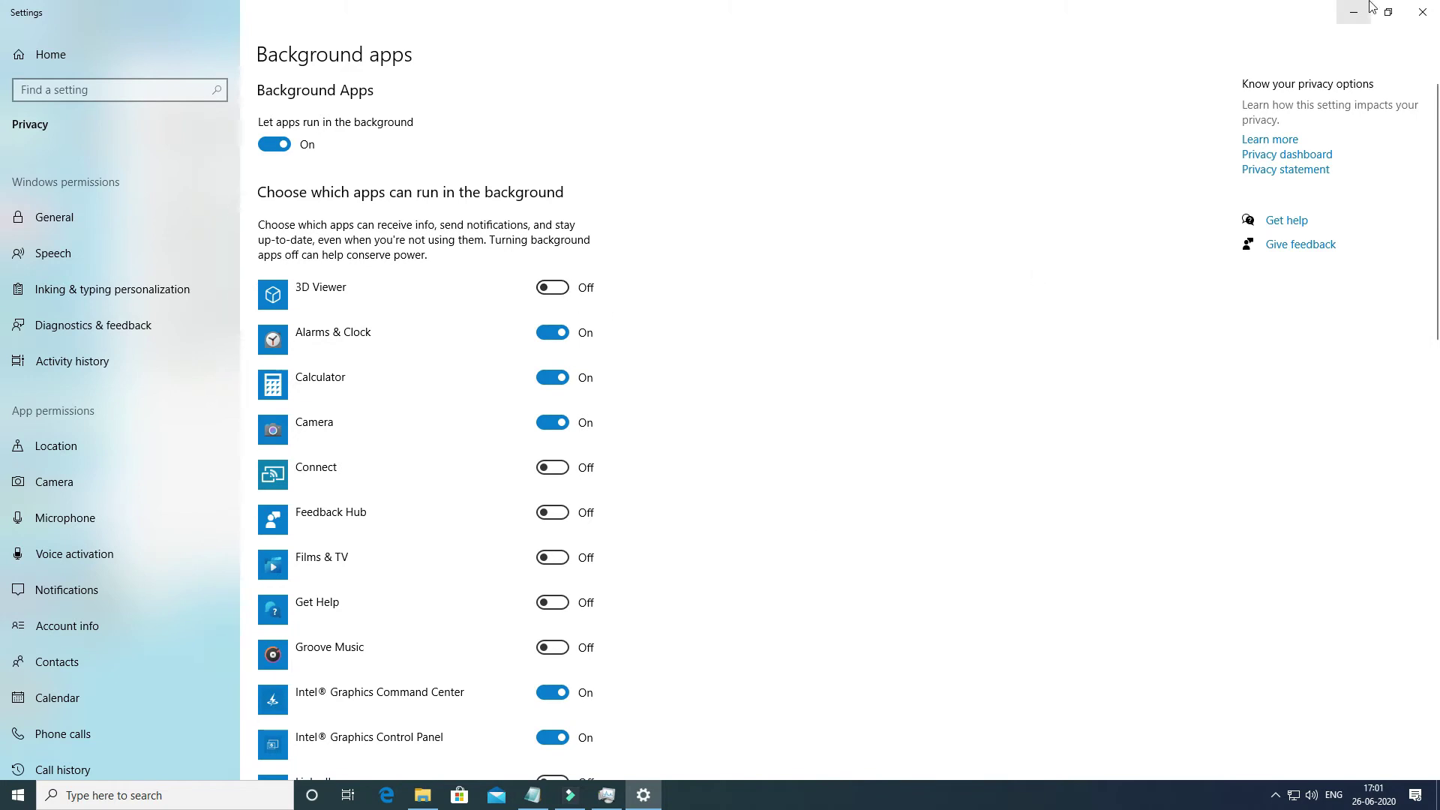
{"action": "left_click", "coordinate": [1421, 13]}
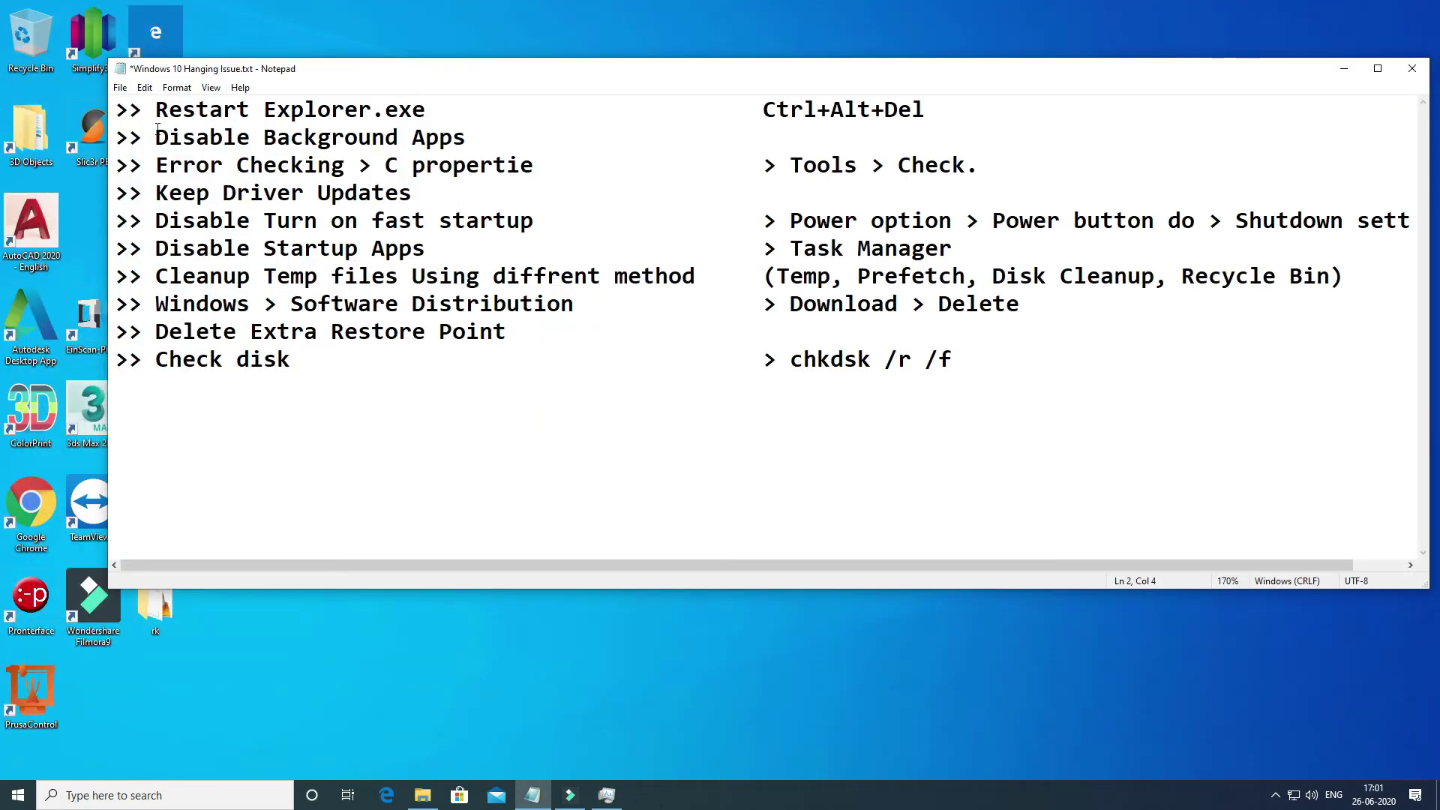
Step: Open This PC in a maximized File Explorer window and show the properties of the OS (C:) drive
{"action": "left_click_drag", "start_coordinate": [156, 165], "coordinate": [332, 165]}
{"action": "left_click", "coordinate": [333, 167]}
{"action": "left_click", "coordinate": [553, 331]}
{"action": "key", "text": "super"}
{"action": "left_click", "coordinate": [826, 402]}
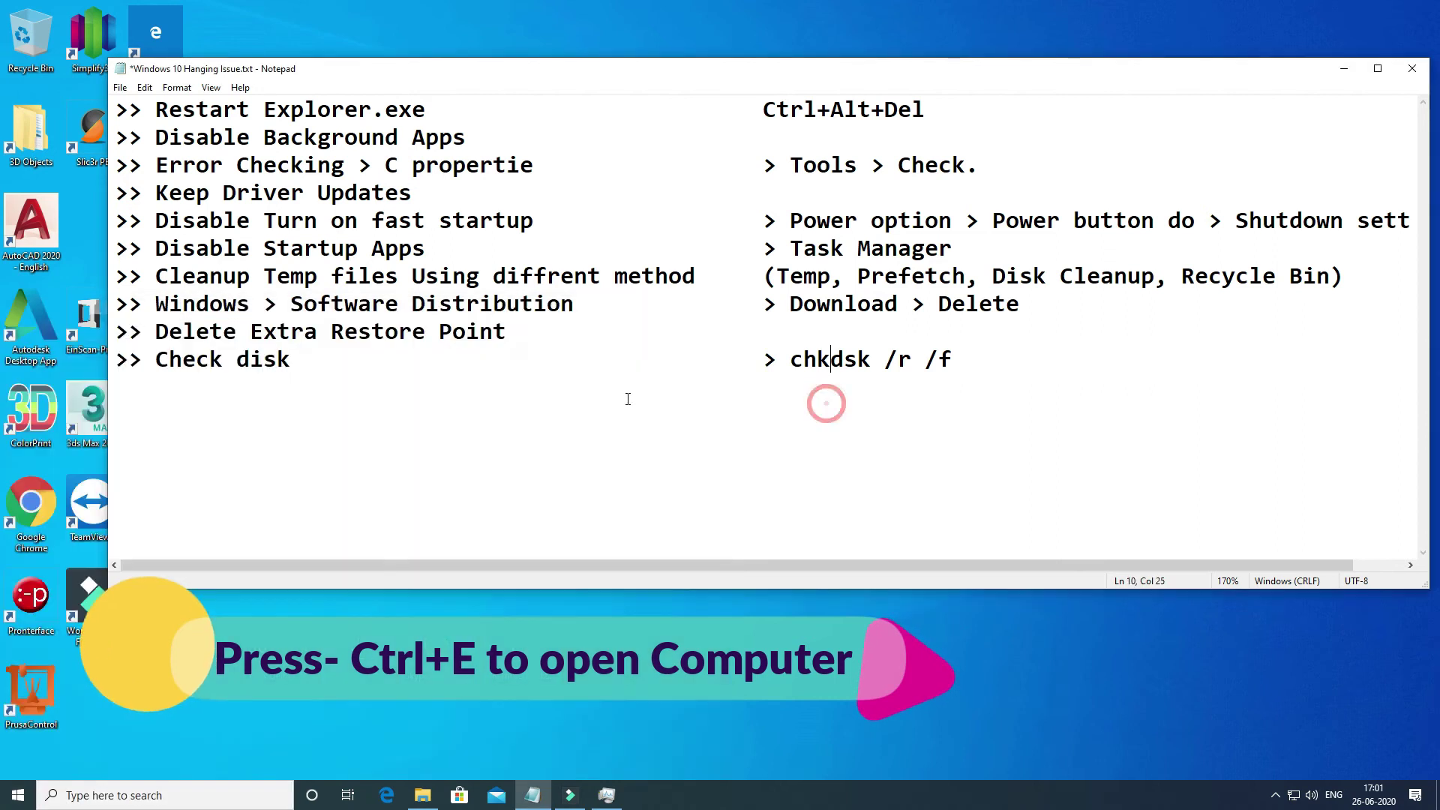
{"action": "key", "text": "super+e"}
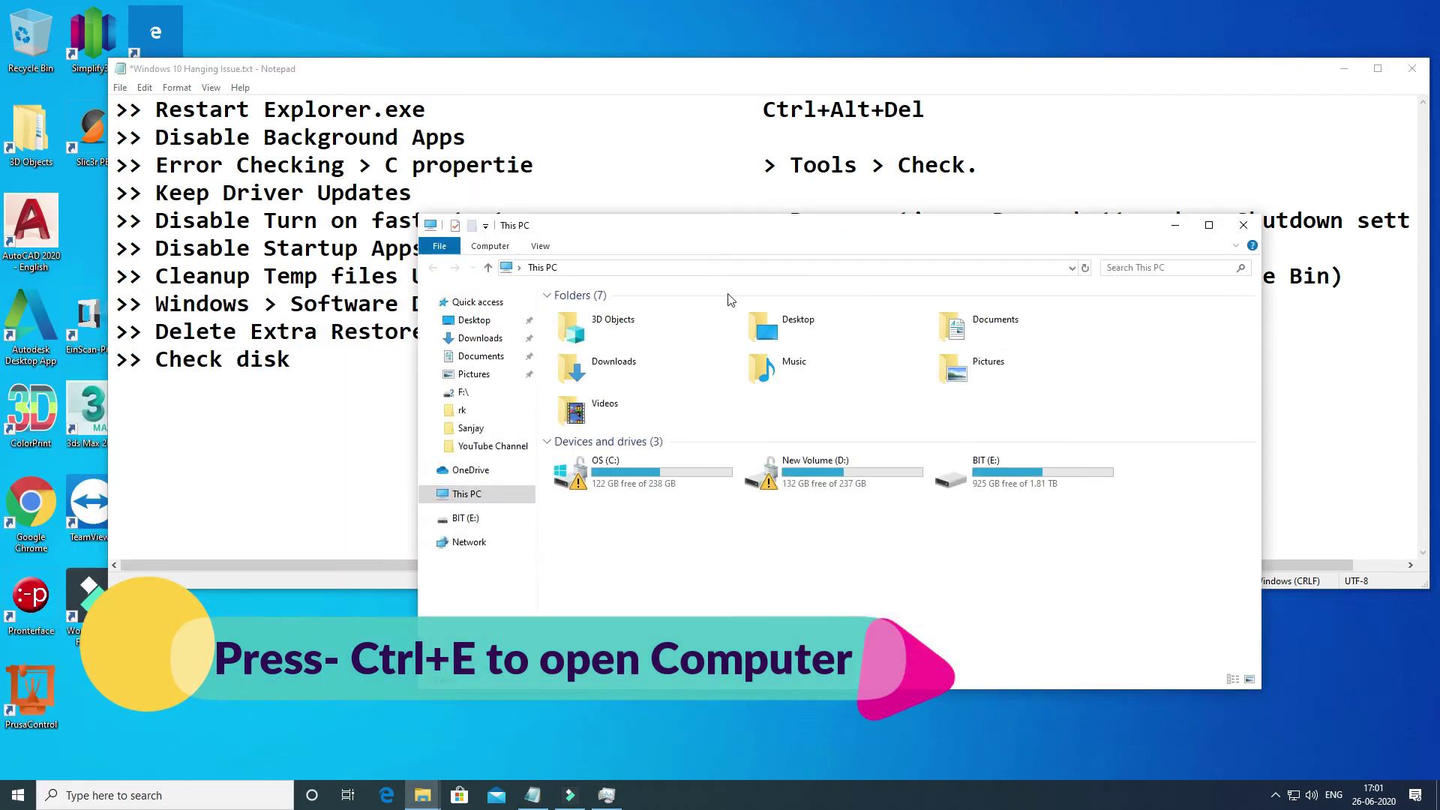
{"action": "double_click", "coordinate": [819, 231]}
{"action": "left_click", "coordinate": [178, 212]}
{"action": "right_click", "coordinate": [178, 213]}
{"action": "left_click", "coordinate": [240, 516]}
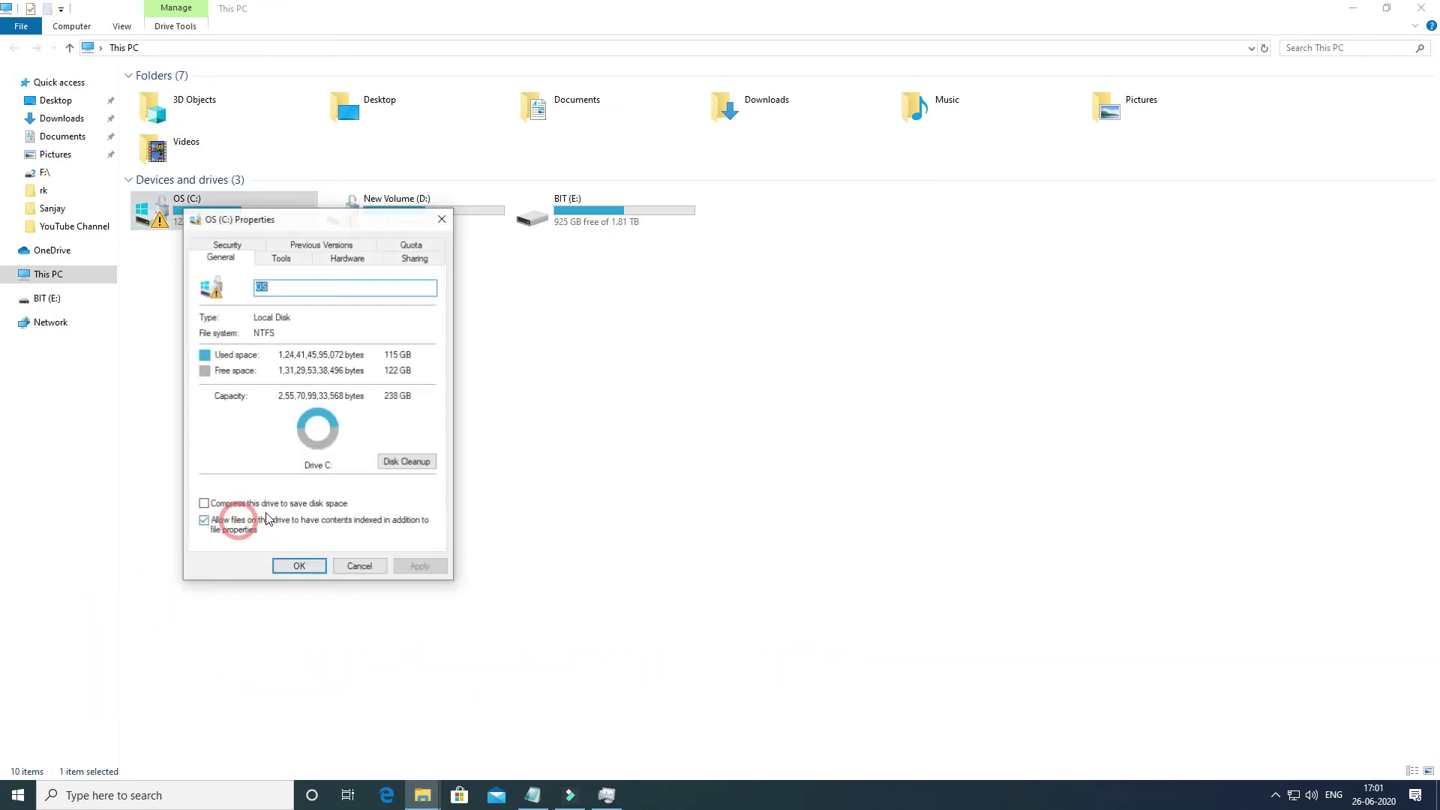
{"action": "left_click_drag", "start_coordinate": [349, 219], "coordinate": [398, 182]}
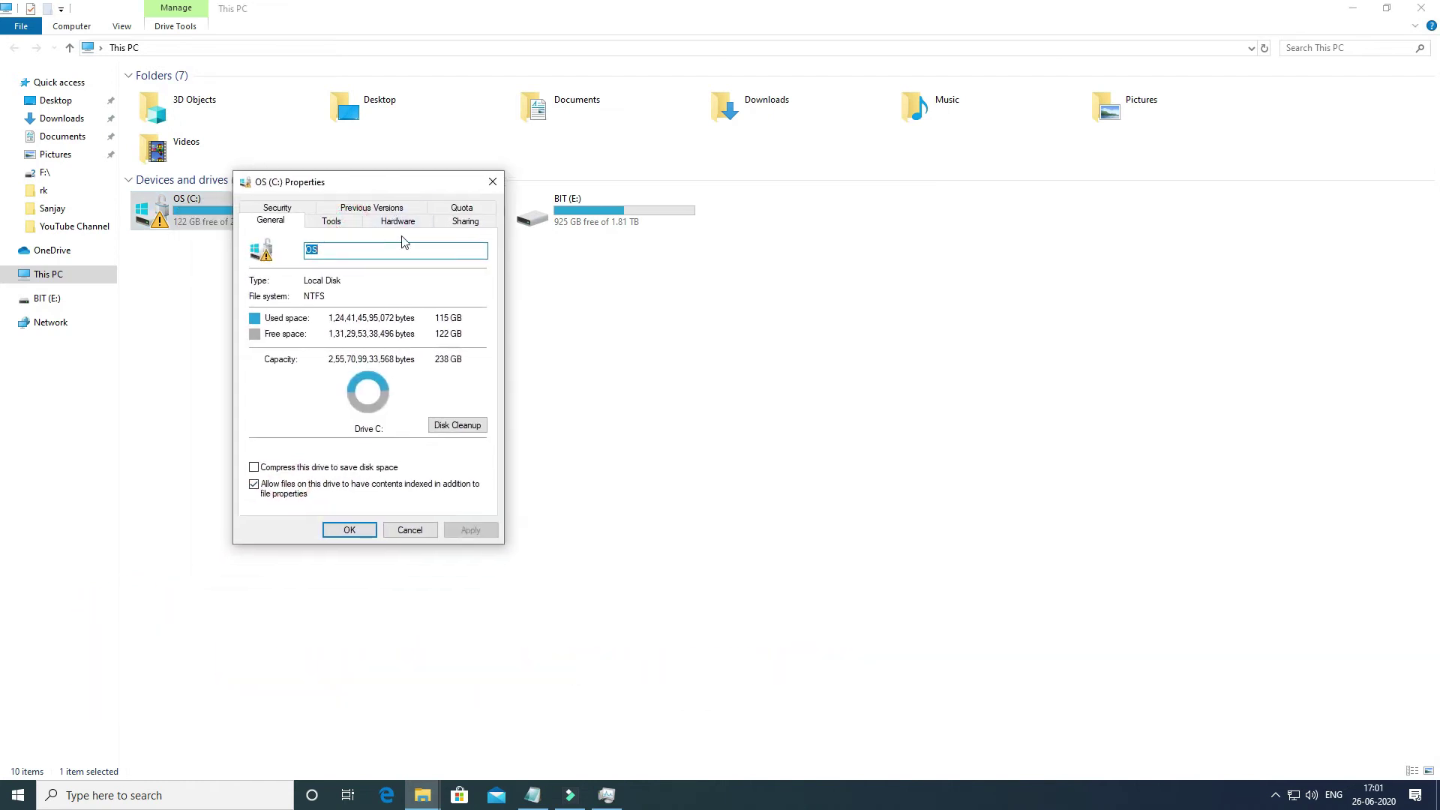
Step: Run an error-checking scan on the OS (C:) drive and close its result and the drive properties
{"action": "left_click", "coordinate": [331, 220]}
{"action": "left_click", "coordinate": [437, 288]}
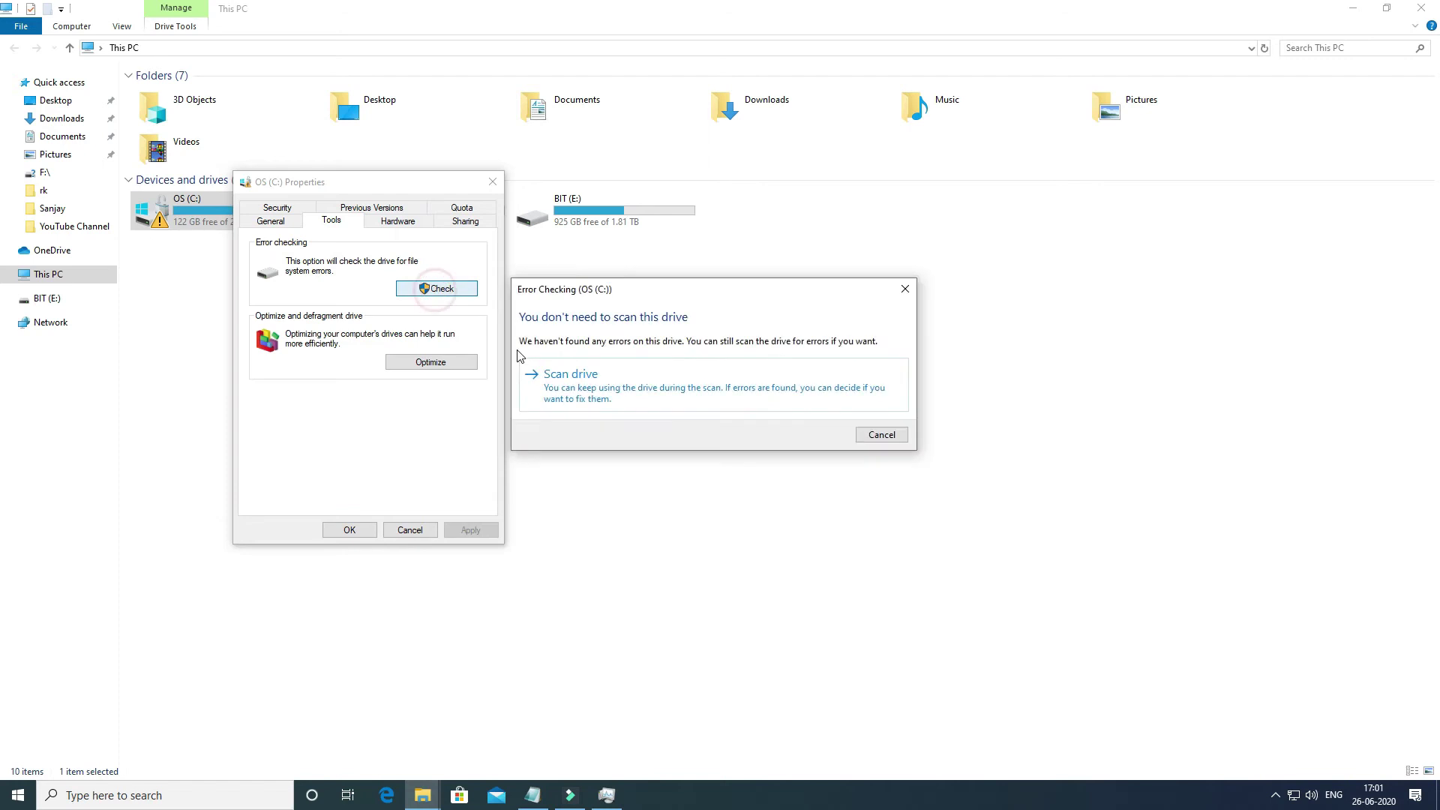
{"action": "left_click", "coordinate": [574, 386]}
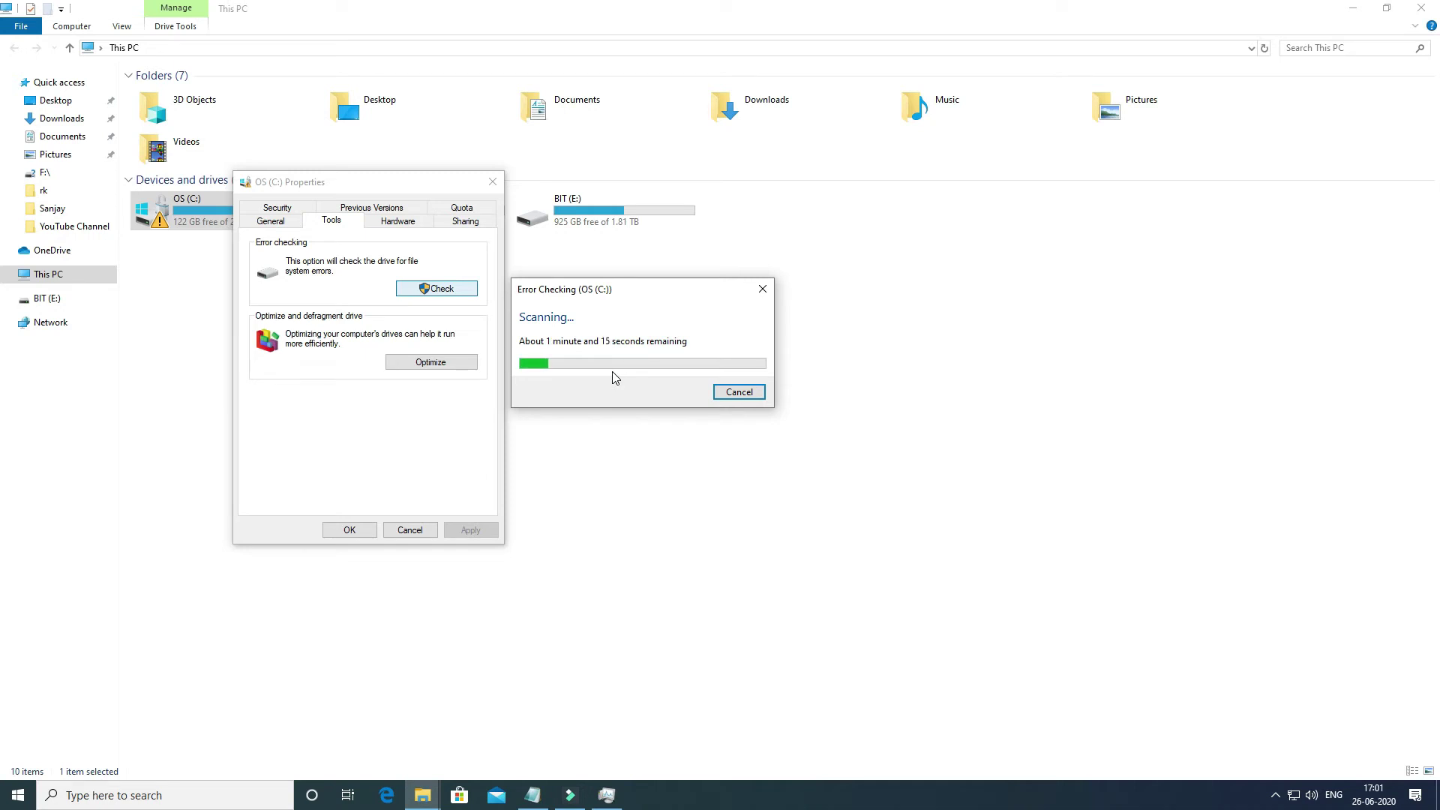
{"action": "left_click_drag", "start_coordinate": [640, 293], "coordinate": [553, 245]}
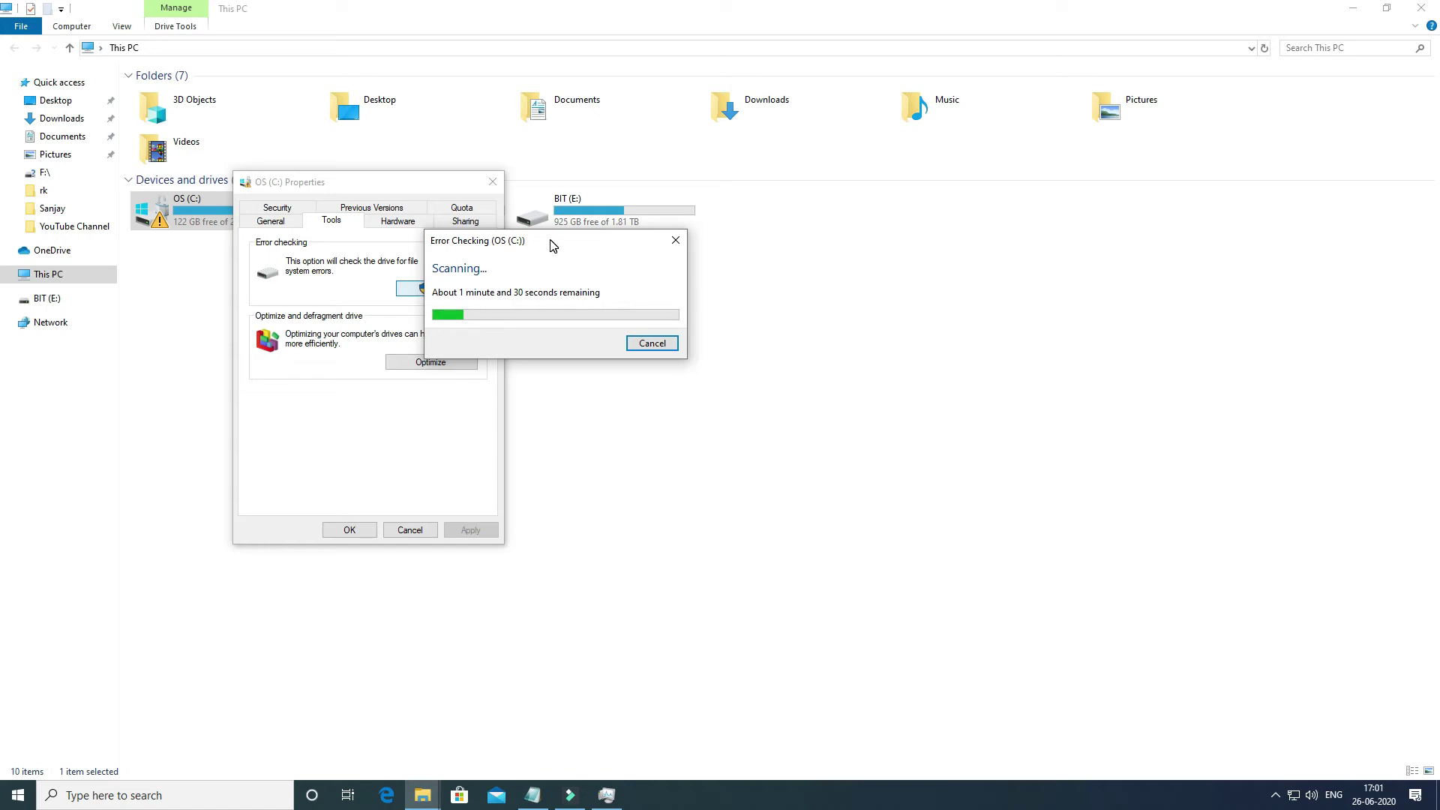
{"action": "left_click_drag", "start_coordinate": [553, 244], "coordinate": [523, 213]}
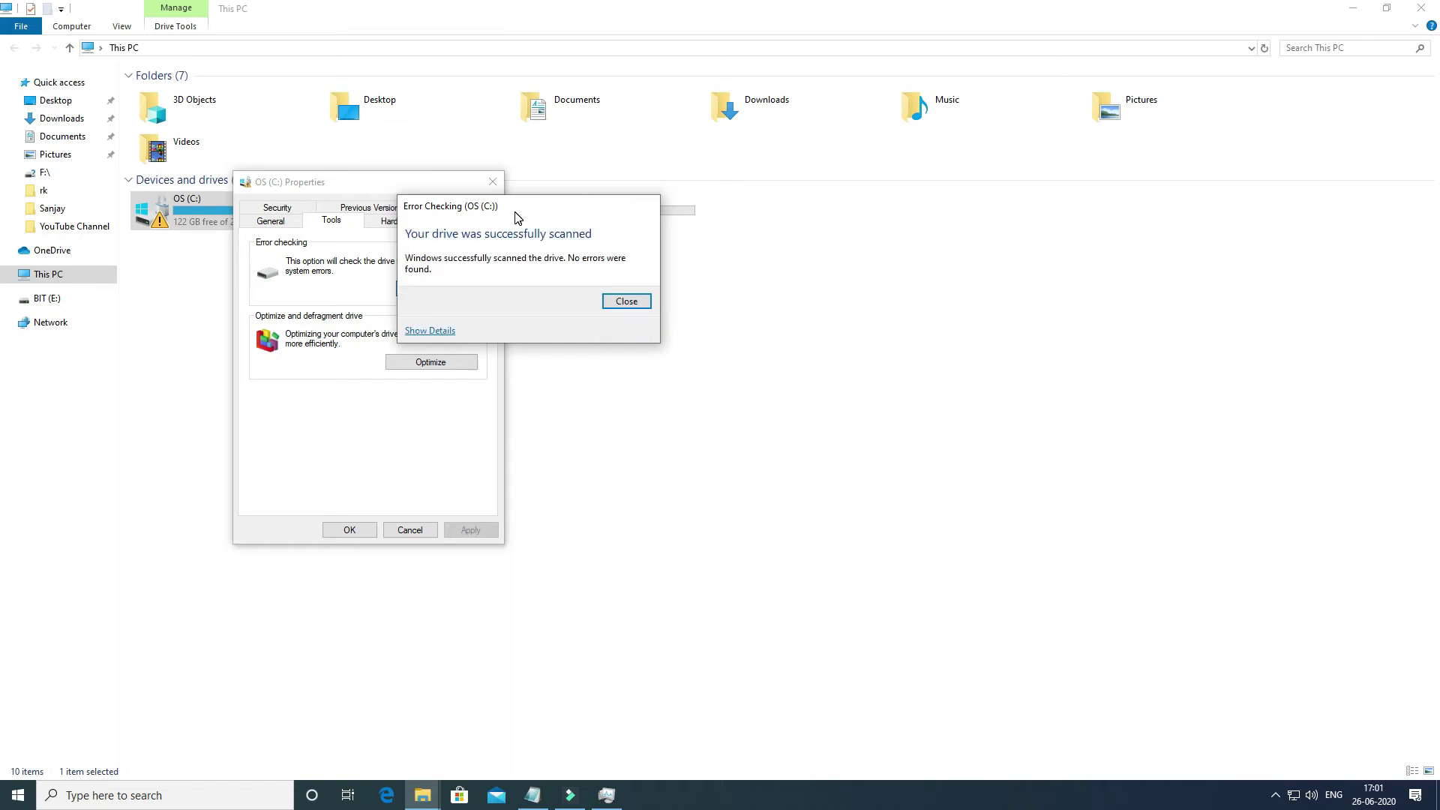
{"action": "left_click", "coordinate": [615, 303]}
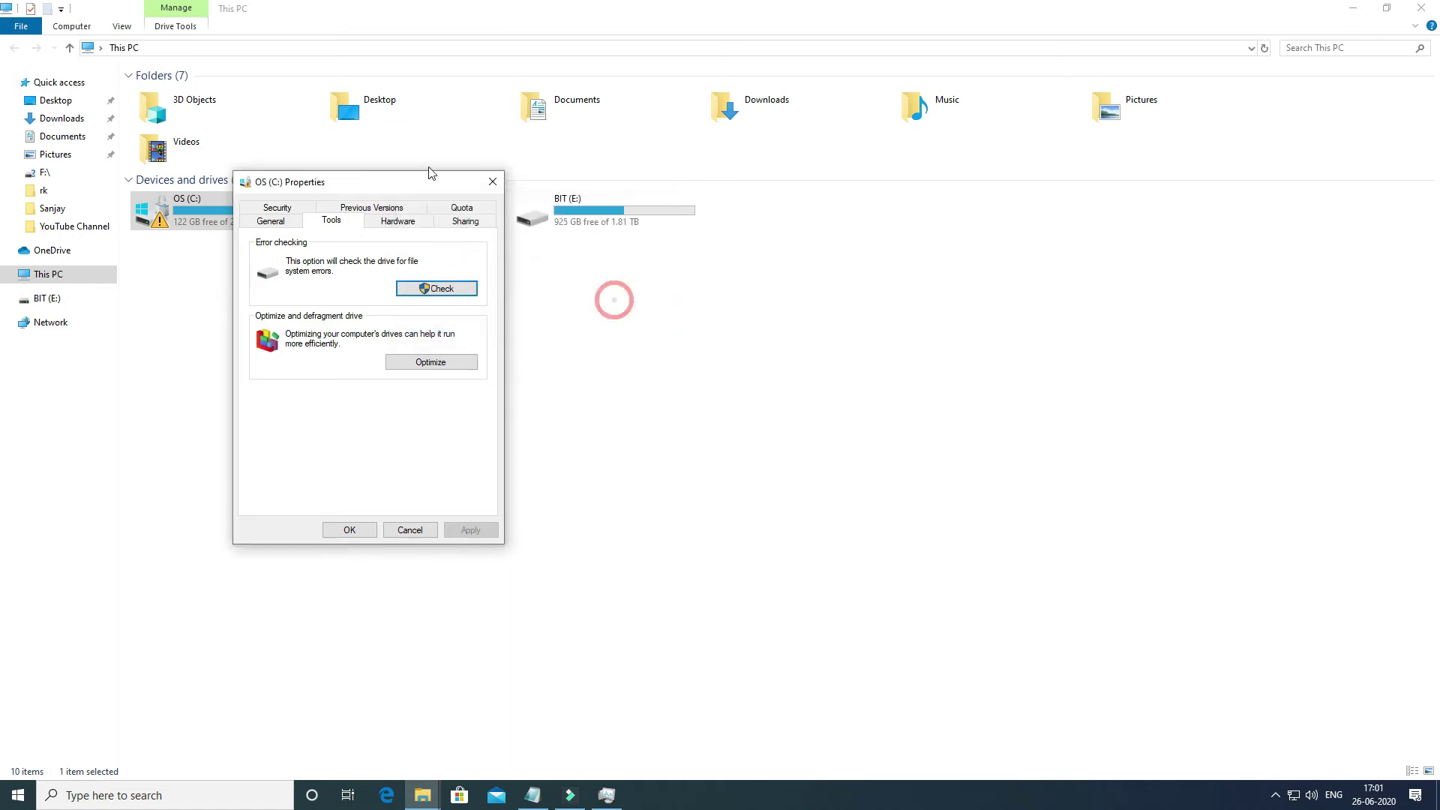
{"action": "left_click", "coordinate": [492, 182]}
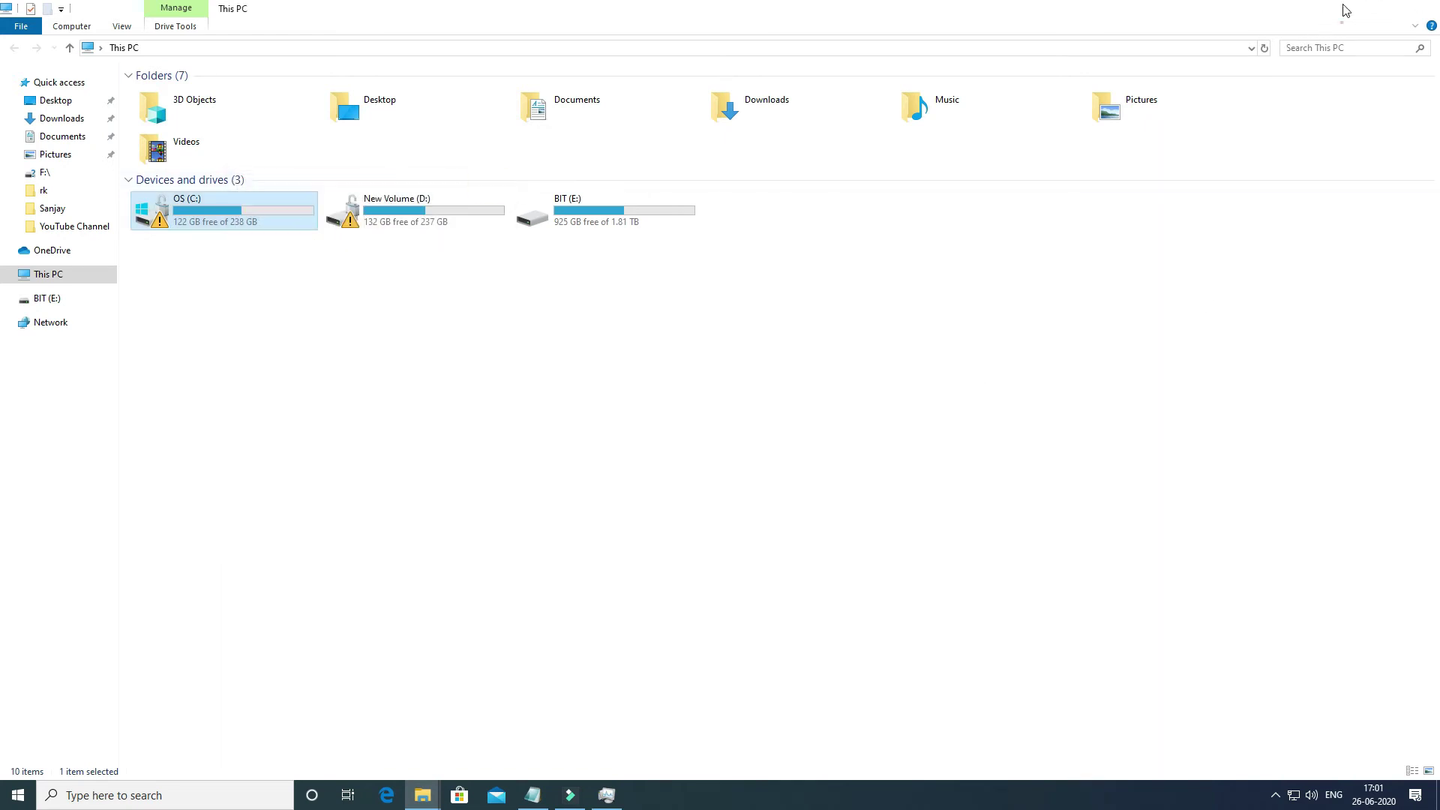
Step: Return to the Notepad notes and examine the Keep Driver Updates item
{"action": "left_click", "coordinate": [1352, 8]}
{"action": "left_click_drag", "start_coordinate": [156, 193], "coordinate": [453, 193]}
{"action": "left_click", "coordinate": [441, 197]}
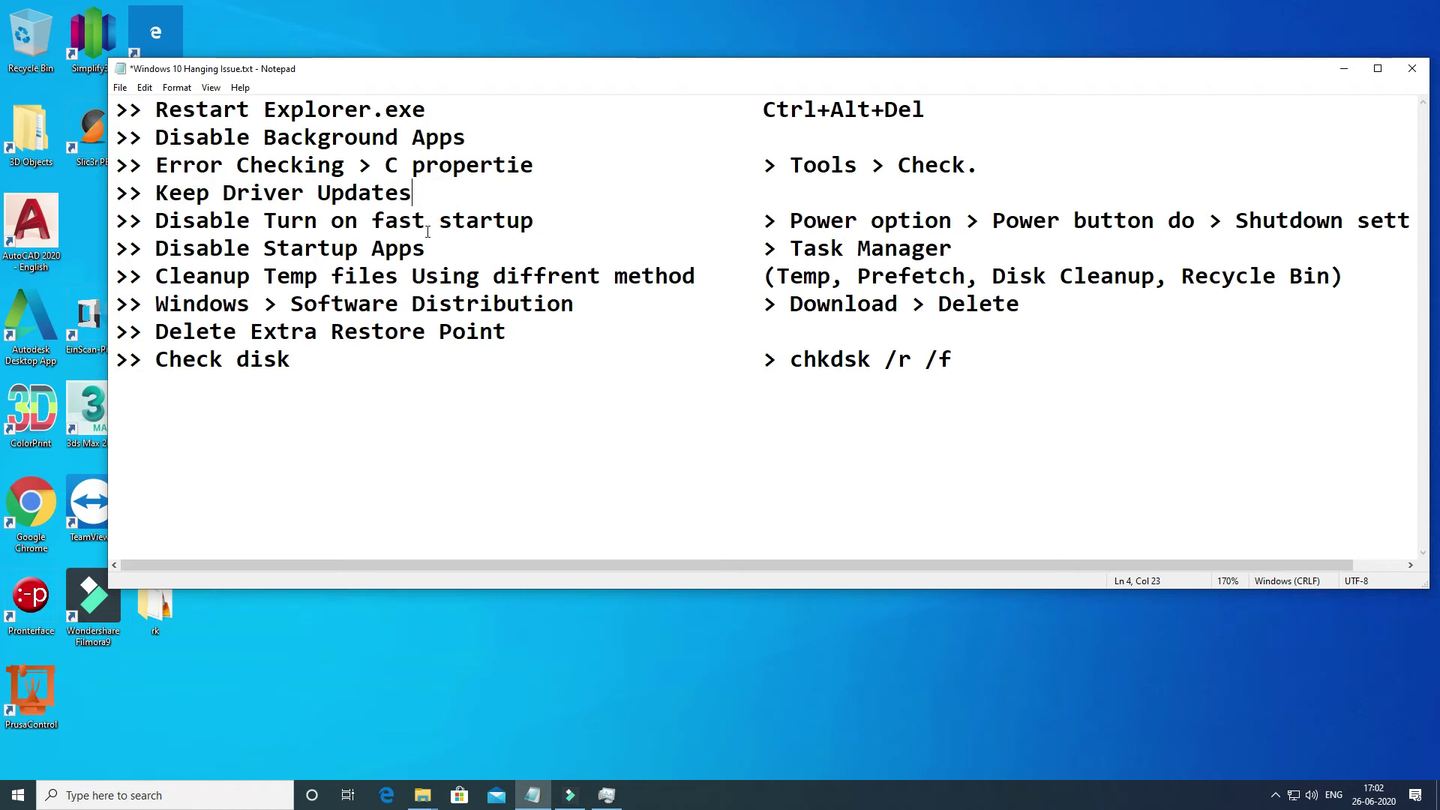
{"action": "left_click", "coordinate": [431, 197]}
{"action": "left_click", "coordinate": [218, 793]}
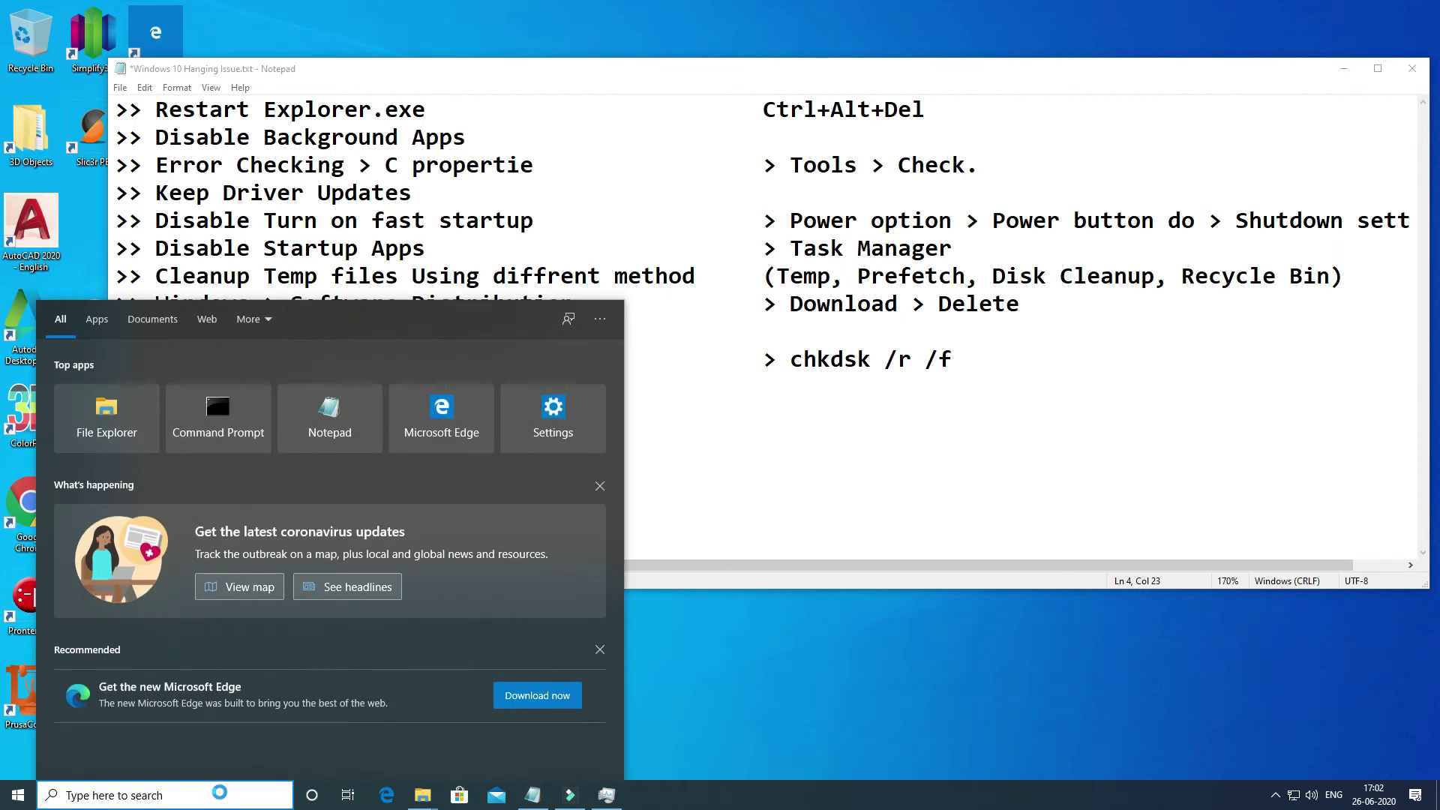
{"action": "type", "text": "de"}
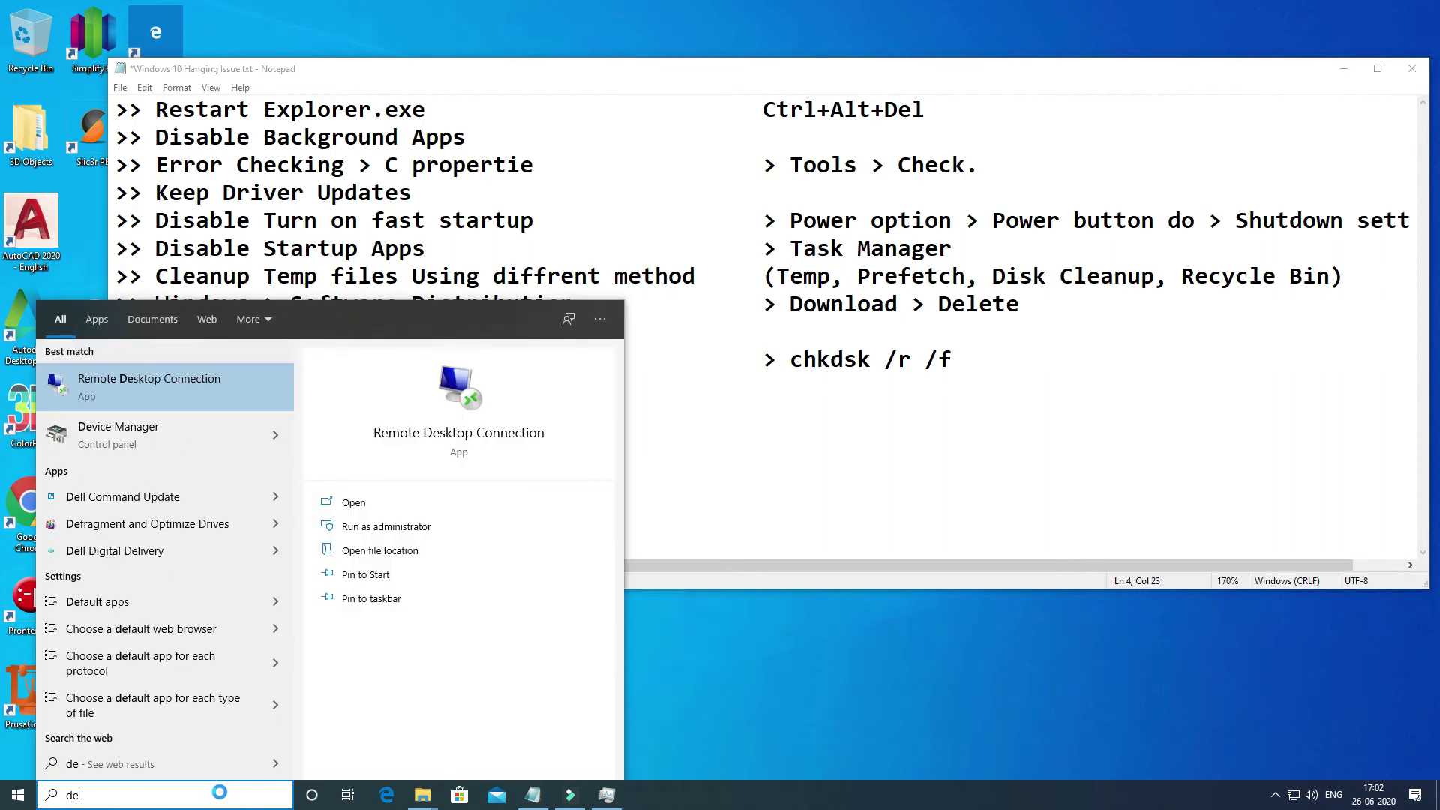
{"action": "key", "text": "BackSpace"}
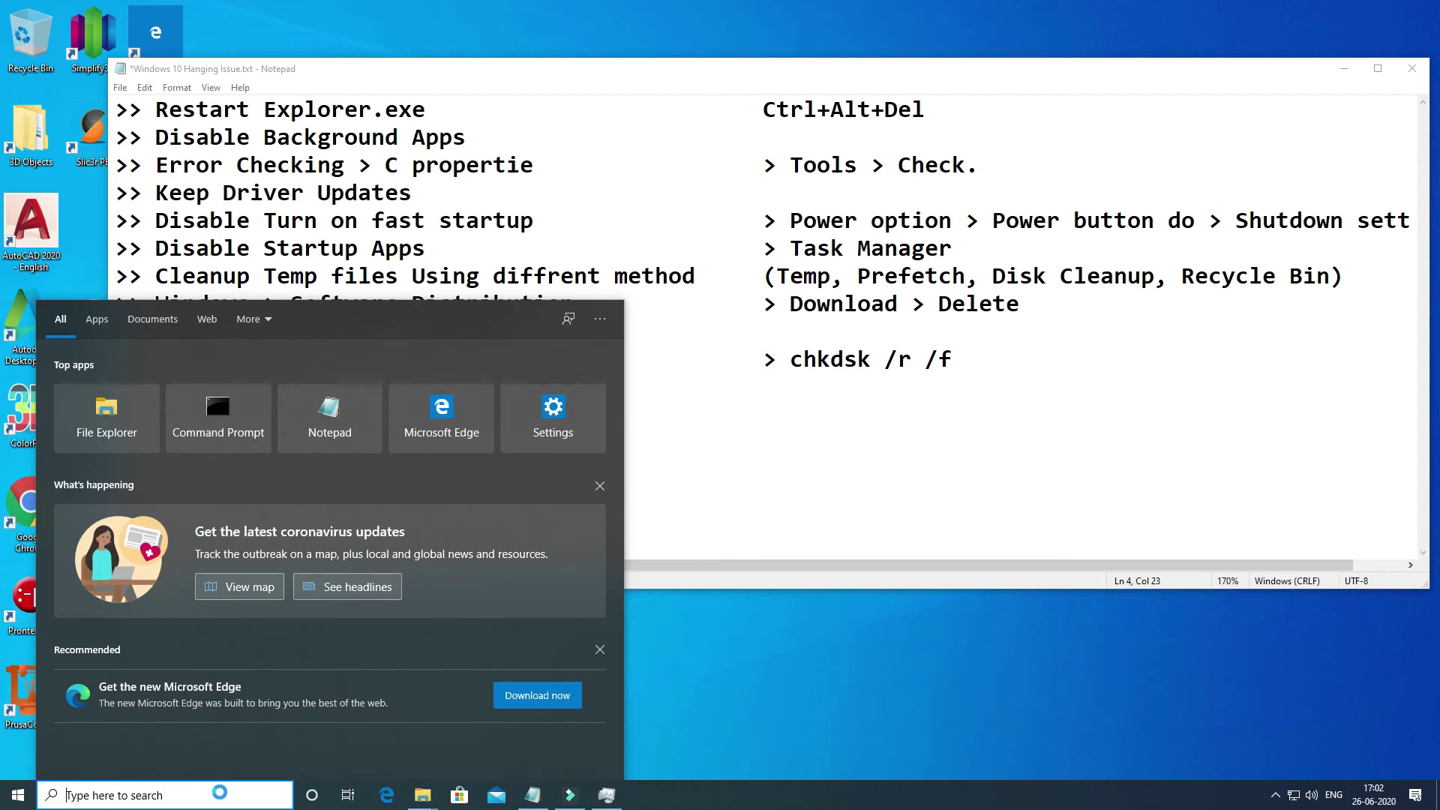
{"action": "key", "text": "Escape"}
Step: Run compmgmt.msc to open Computer Management and show Device Manager with the Computer category expanded
{"action": "key", "text": "super+r"}
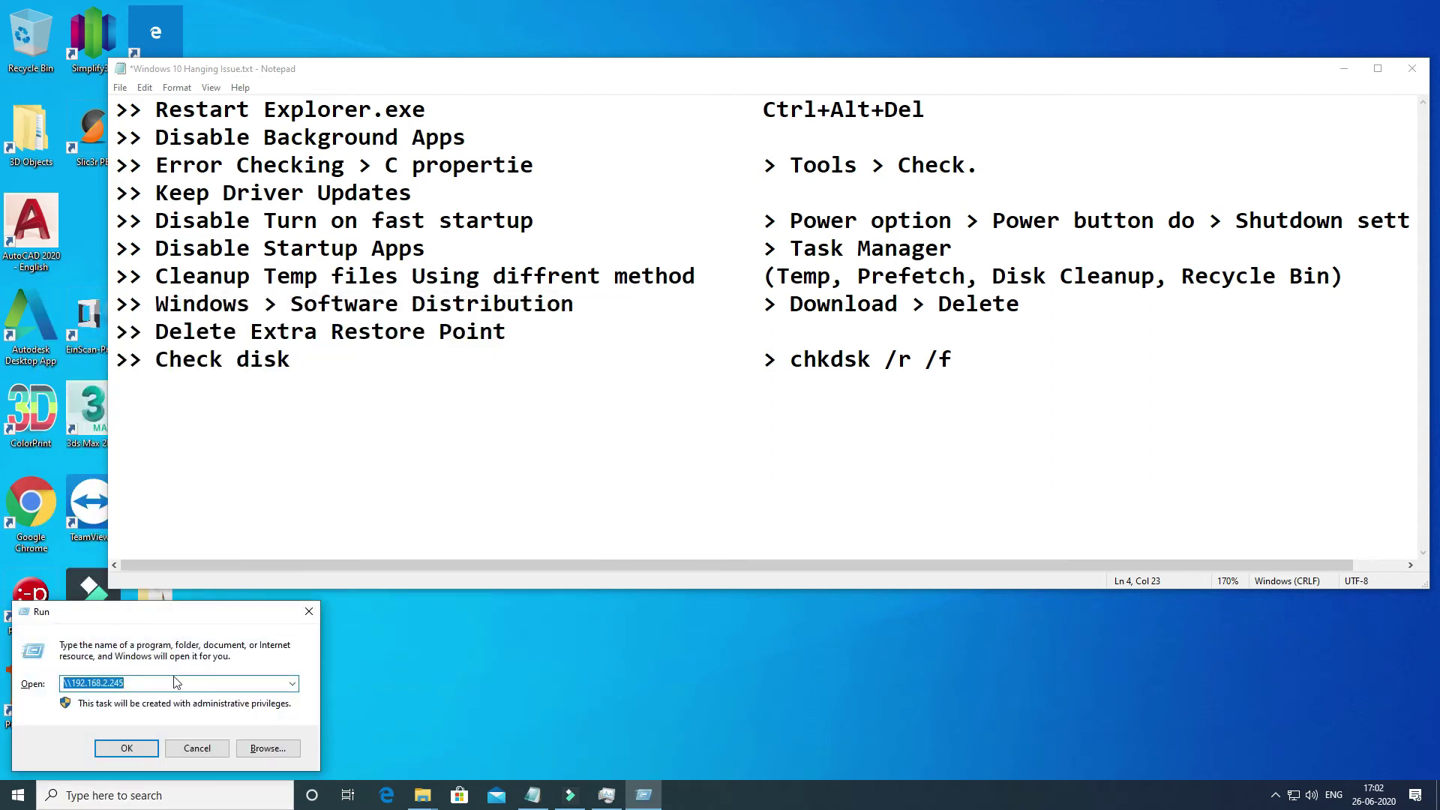
{"action": "type", "text": "compmgmt.msc"}
{"action": "key", "text": "Return"}
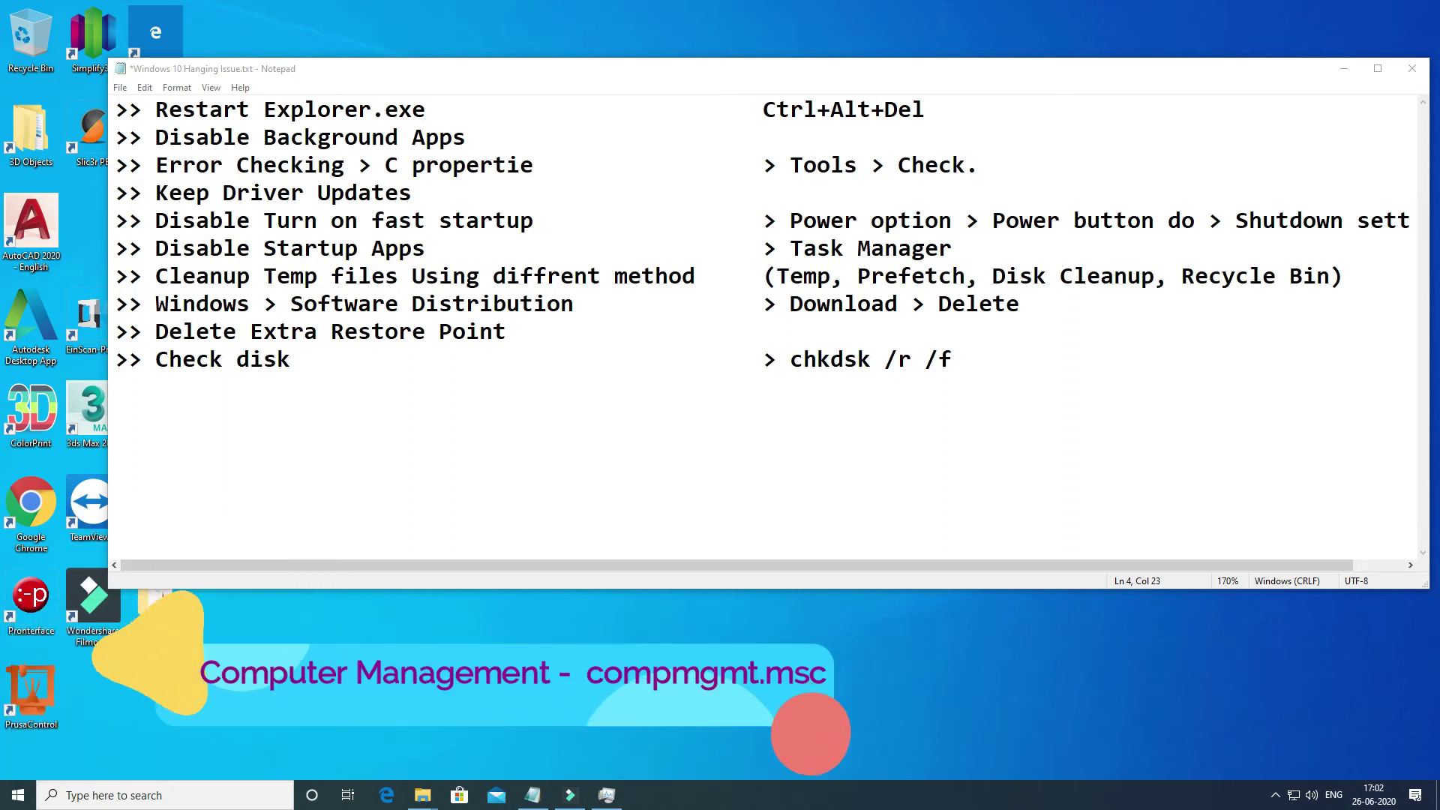
{"action": "left_click", "coordinate": [701, 19]}
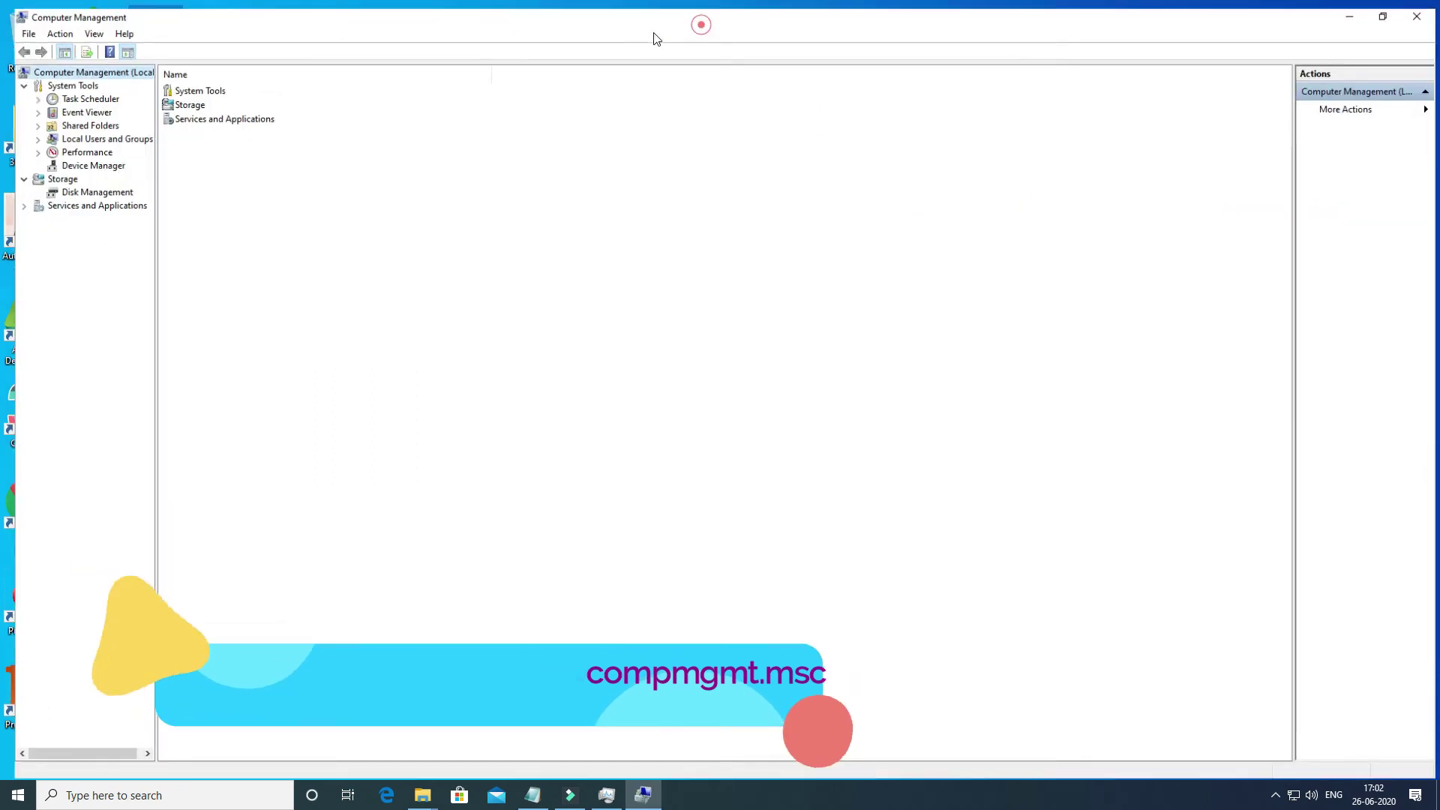
{"action": "left_click", "coordinate": [59, 159]}
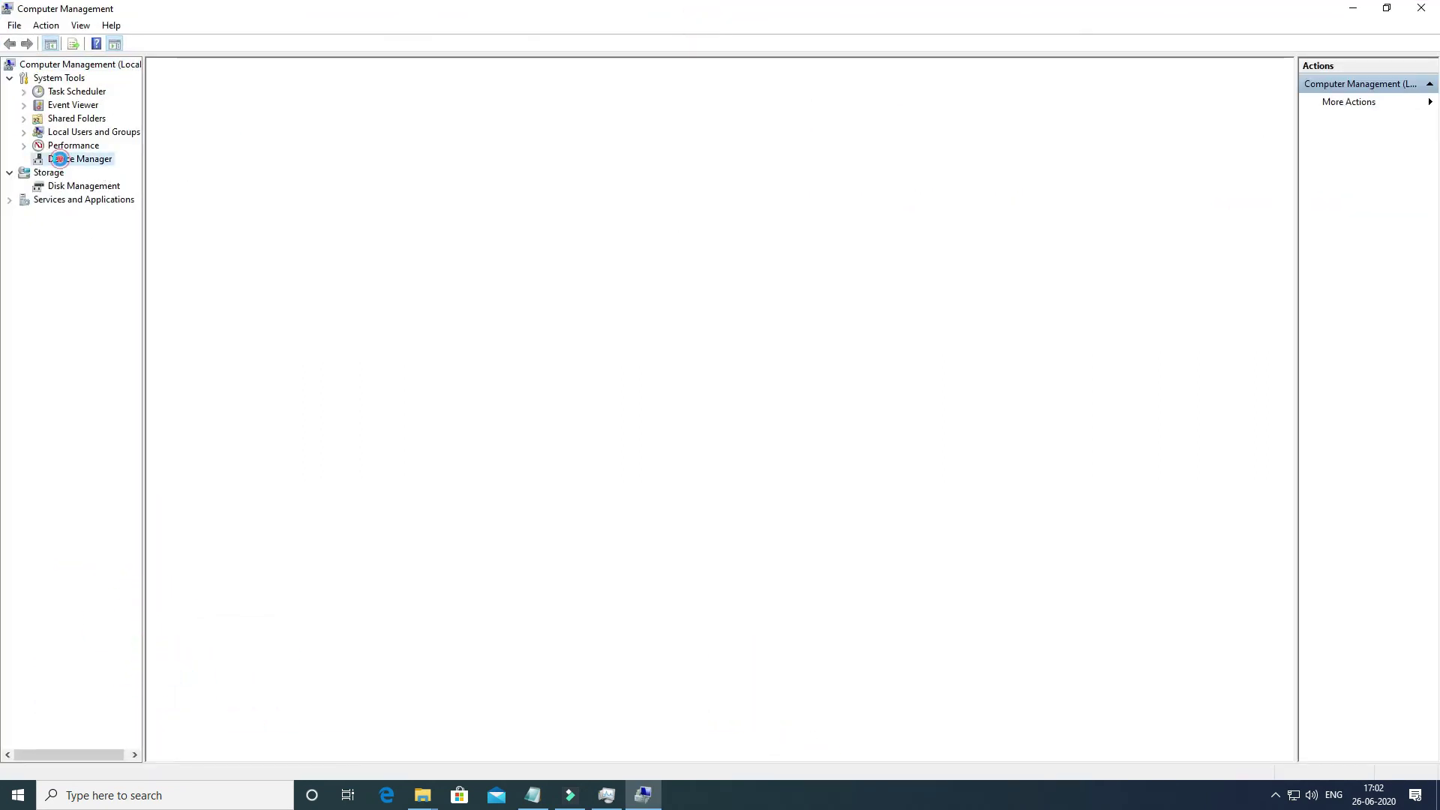
{"action": "left_click", "coordinate": [163, 89]}
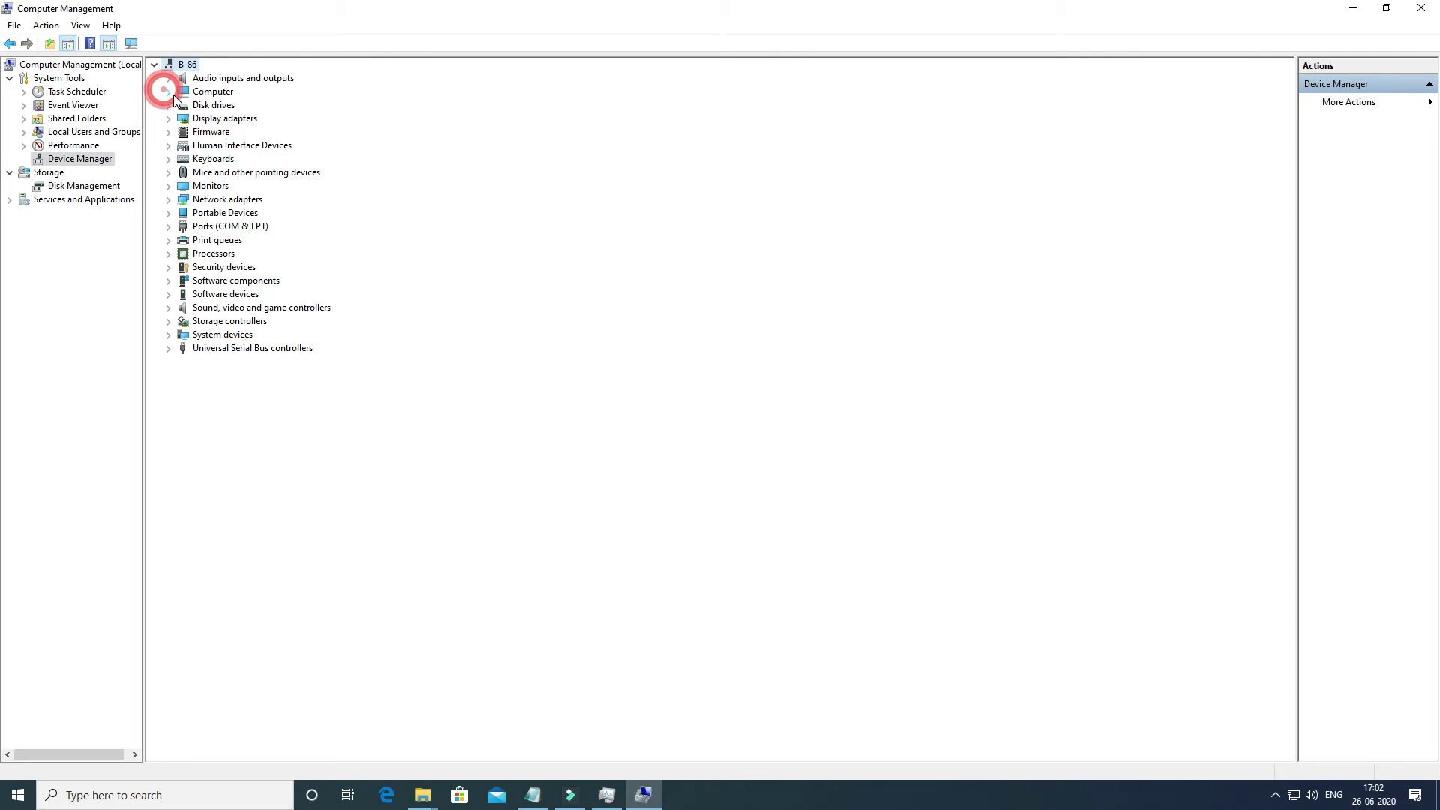
{"action": "left_click", "coordinate": [1352, 9]}
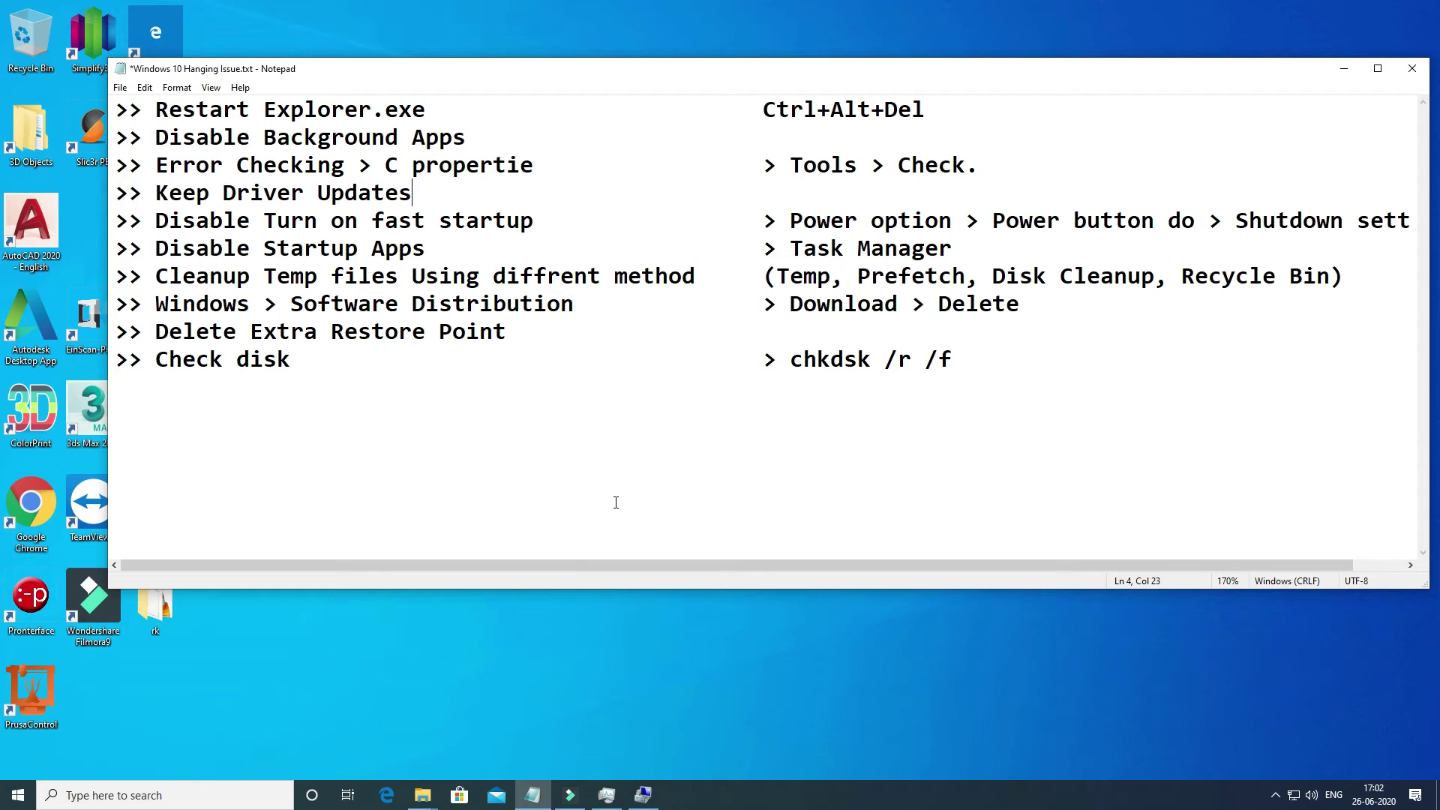
{"action": "left_click", "coordinate": [643, 794]}
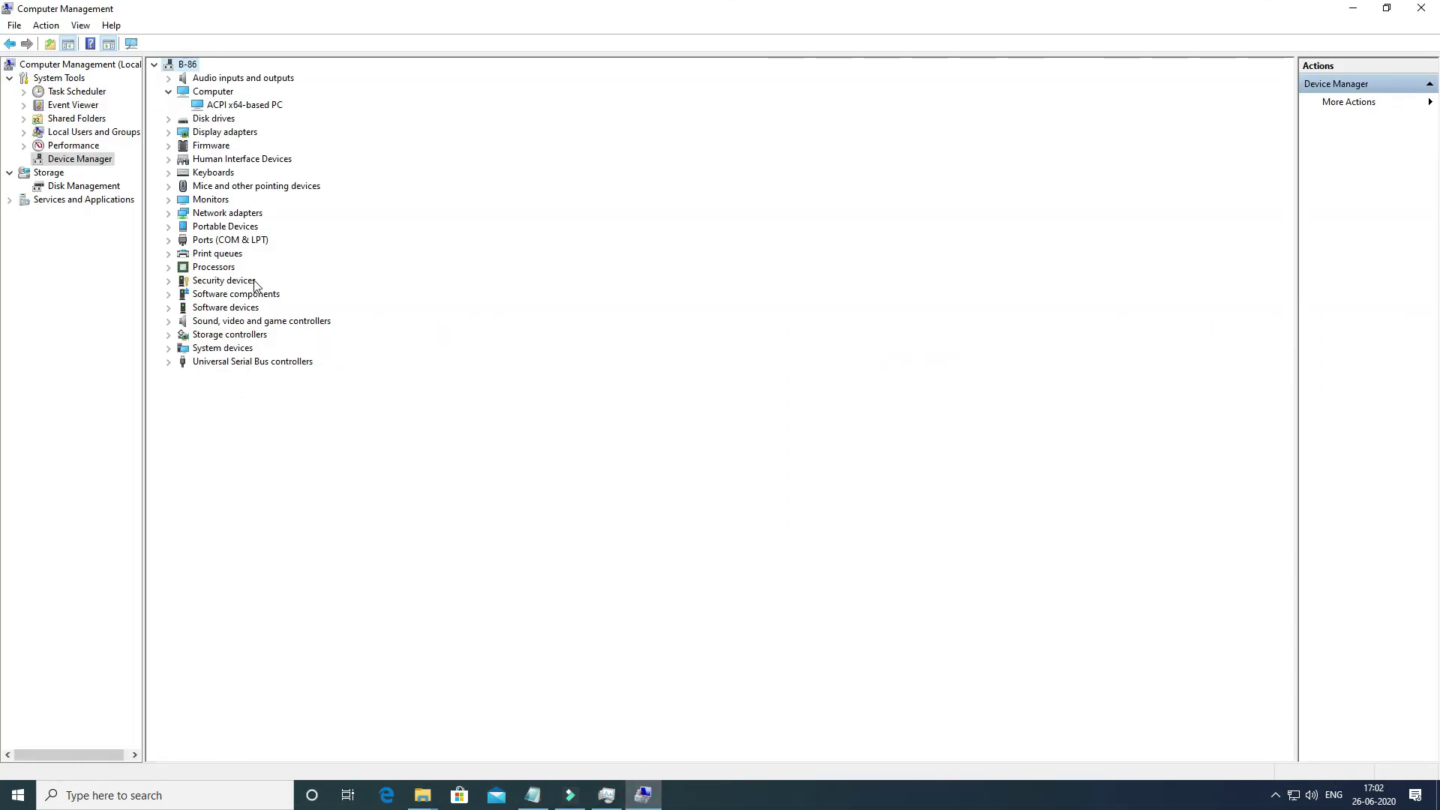
Step: Try to update the WD Elements 25A2 USB Device driver with an automatic online search, and close the update wizard
{"action": "double_click", "coordinate": [214, 119]}
{"action": "left_click", "coordinate": [238, 145]}
{"action": "right_click", "coordinate": [247, 146]}
{"action": "left_click", "coordinate": [295, 155]}
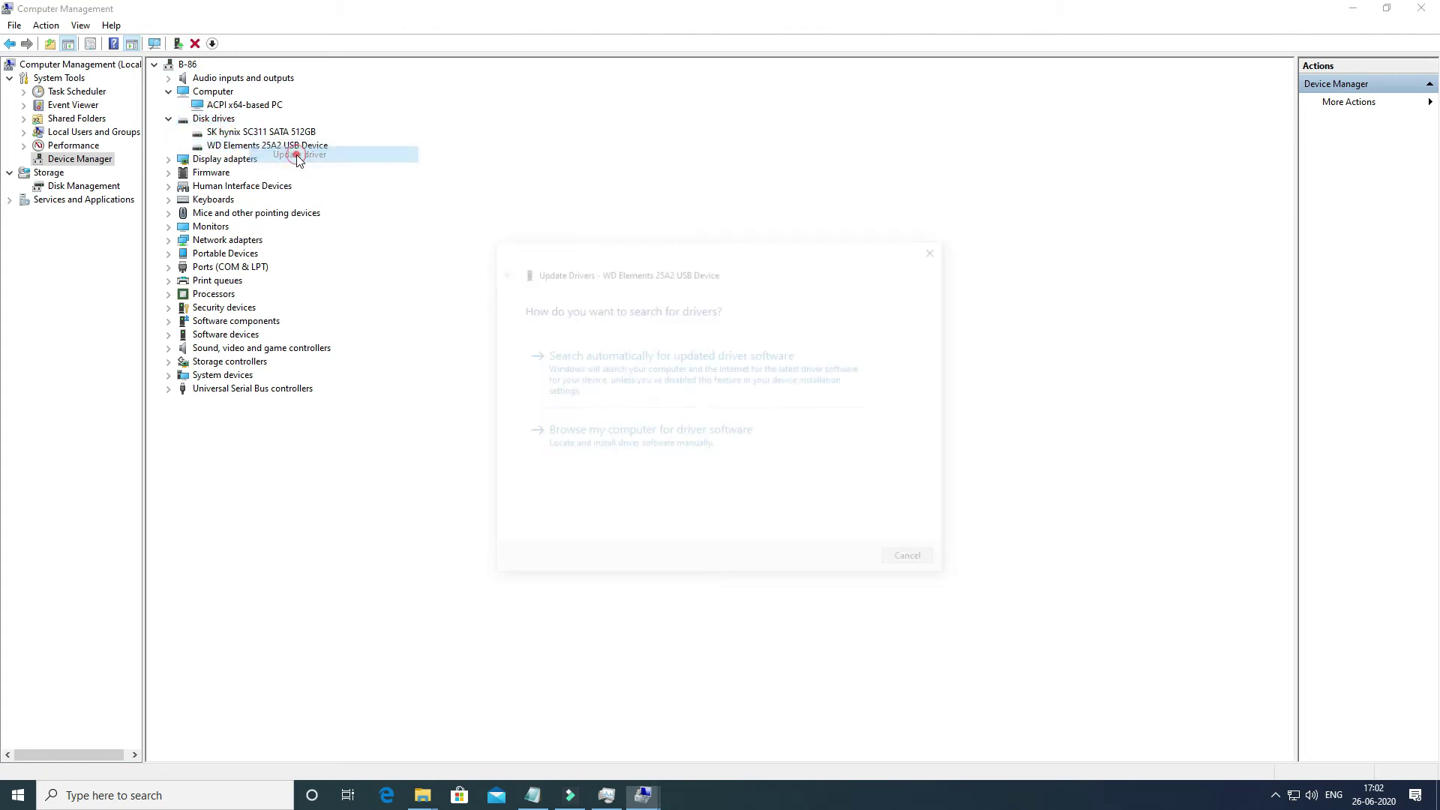
{"action": "left_click", "coordinate": [683, 399]}
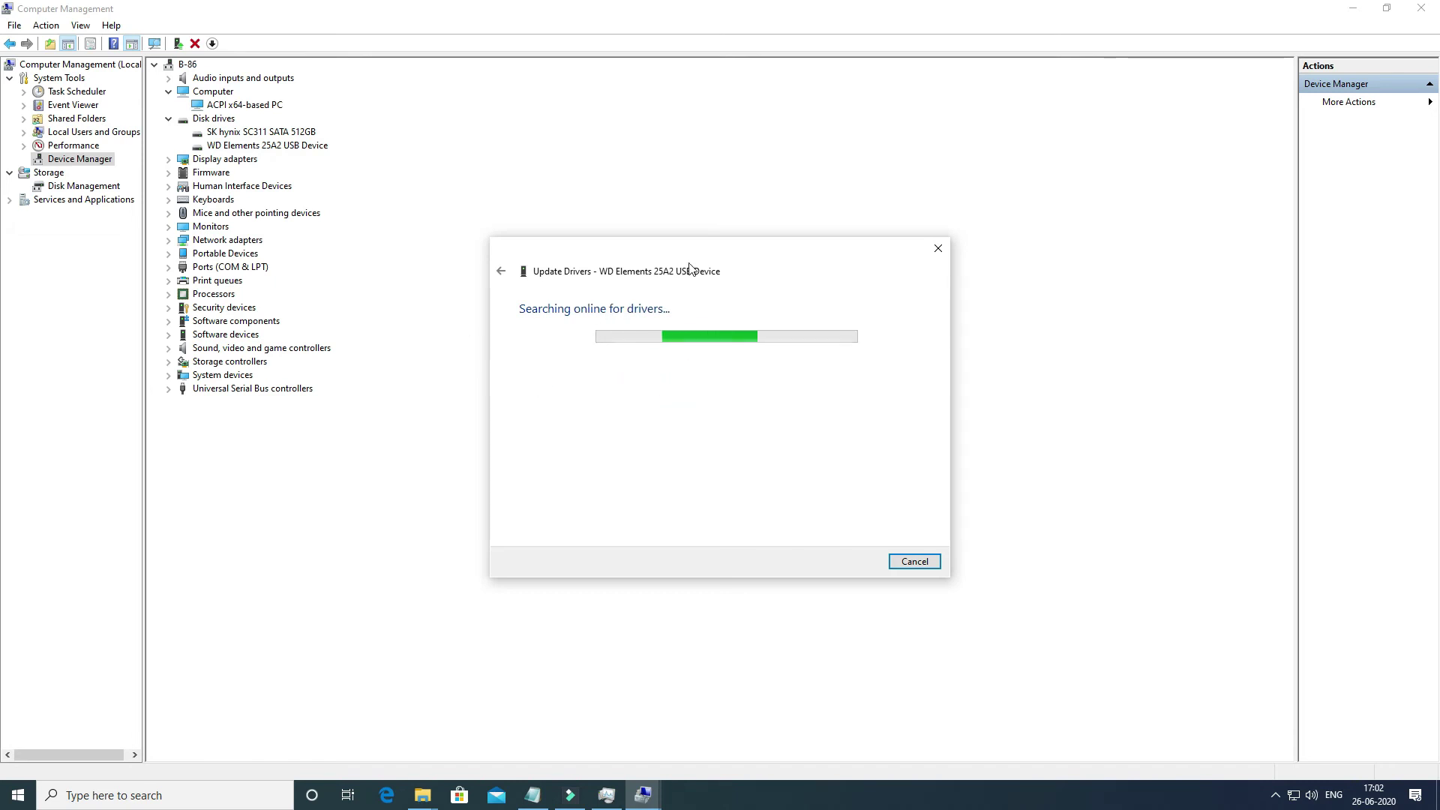
{"action": "left_click_drag", "start_coordinate": [807, 260], "coordinate": [865, 307]}
{"action": "left_click", "coordinate": [324, 261]}
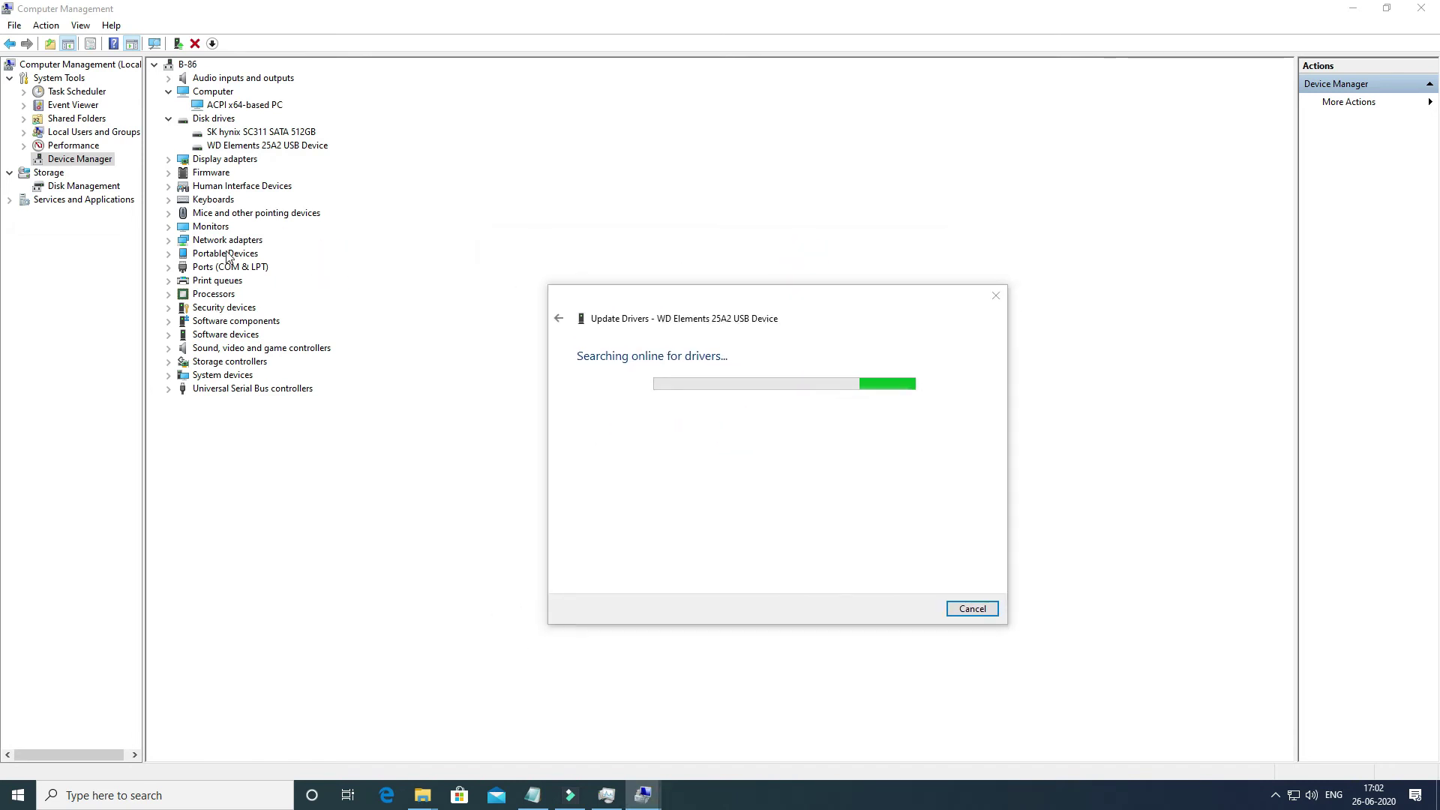
{"action": "left_click", "coordinate": [641, 376]}
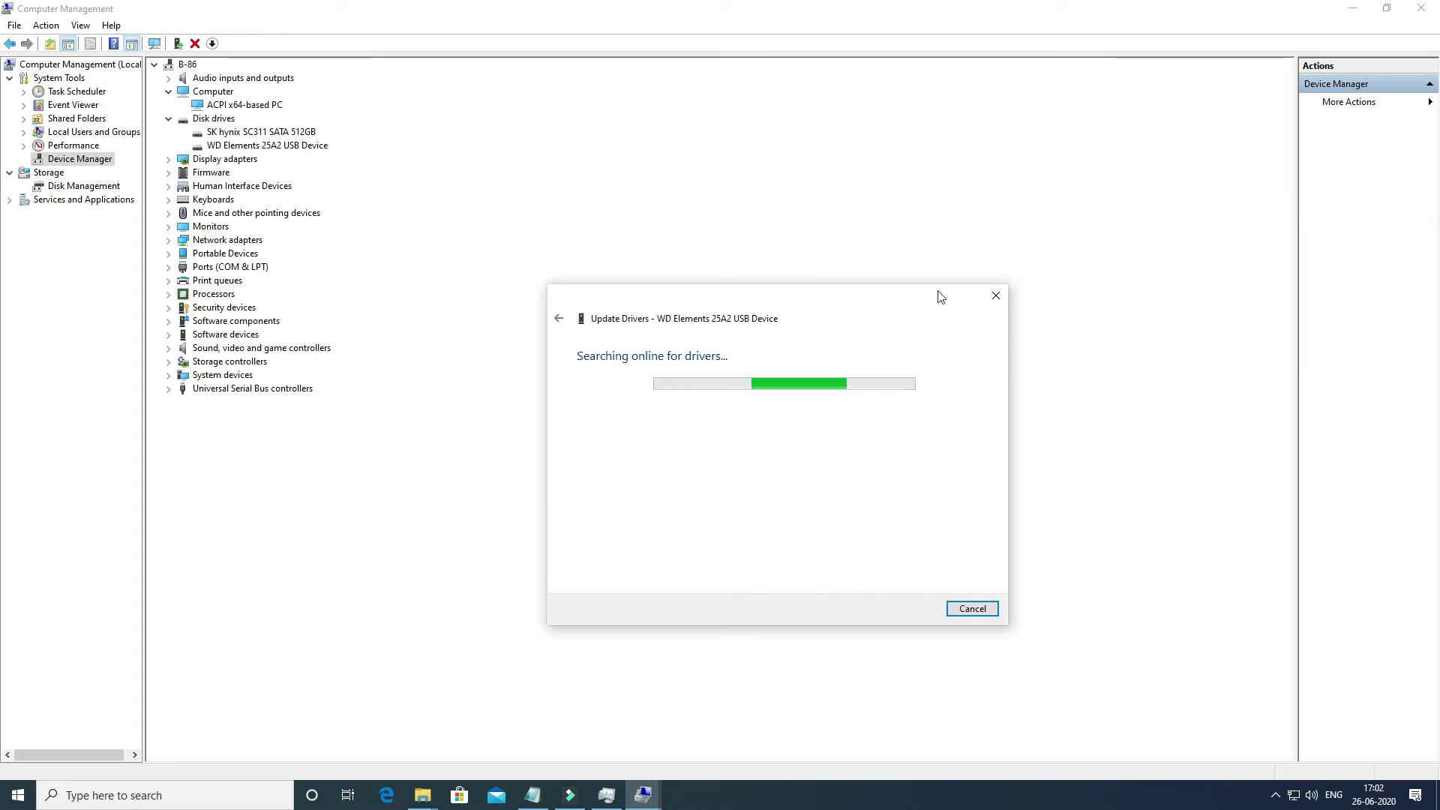
{"action": "left_click", "coordinate": [994, 296]}
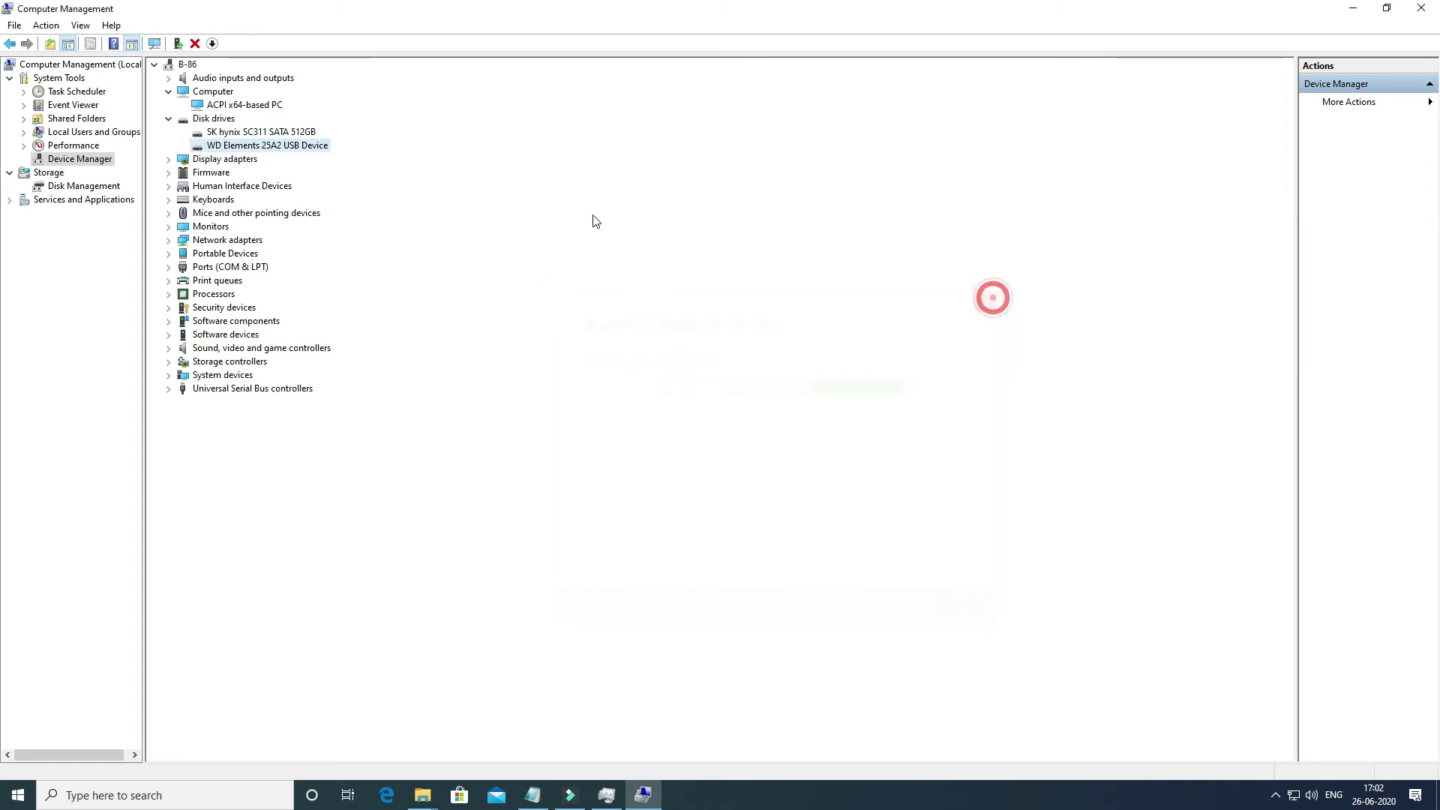
Step: Expand Portable Devices and Network adapters, view the Realtek PCIe GBE Family Controller's driver options, and close Computer Management
{"action": "left_click", "coordinate": [169, 253]}
{"action": "left_click", "coordinate": [170, 240]}
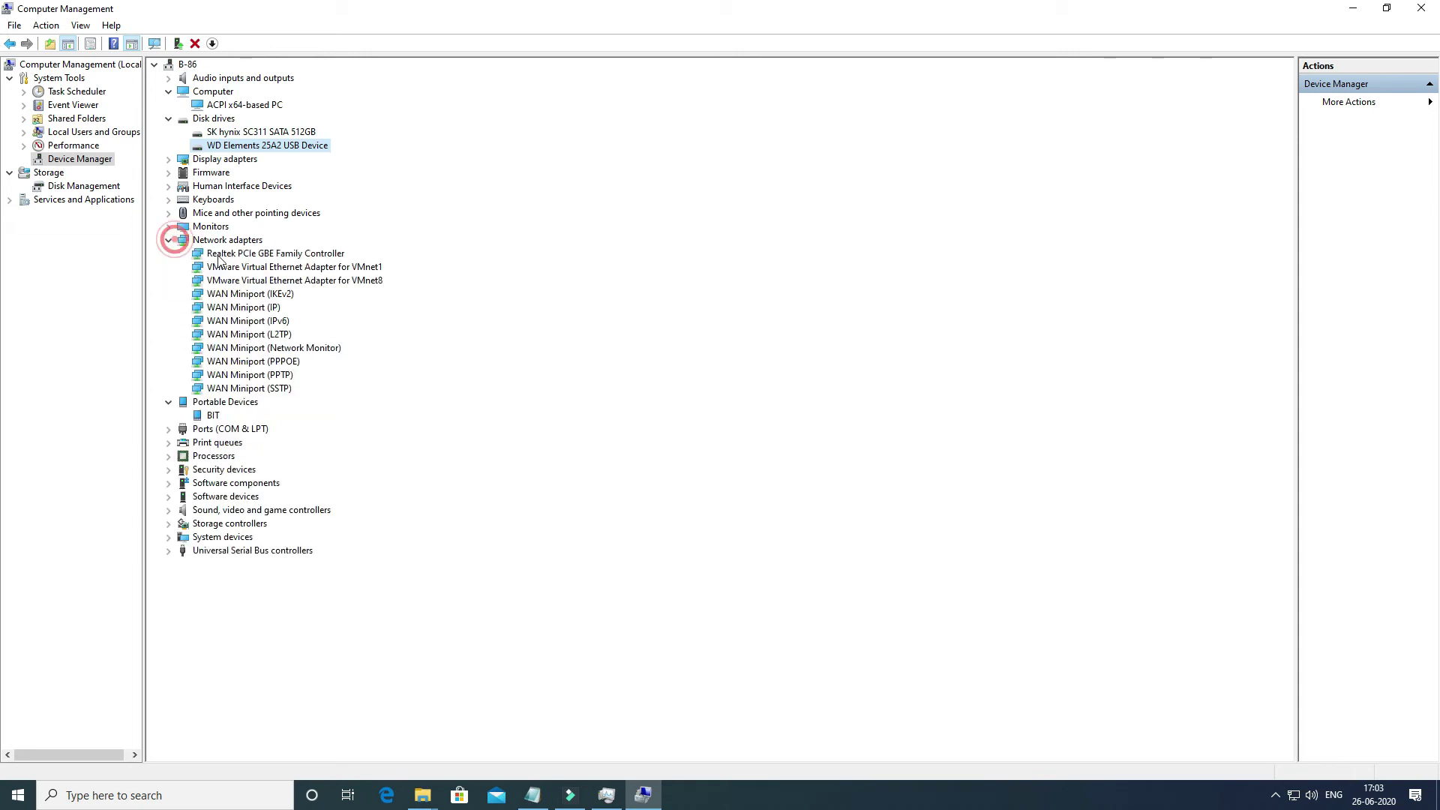
{"action": "right_click", "coordinate": [225, 256]}
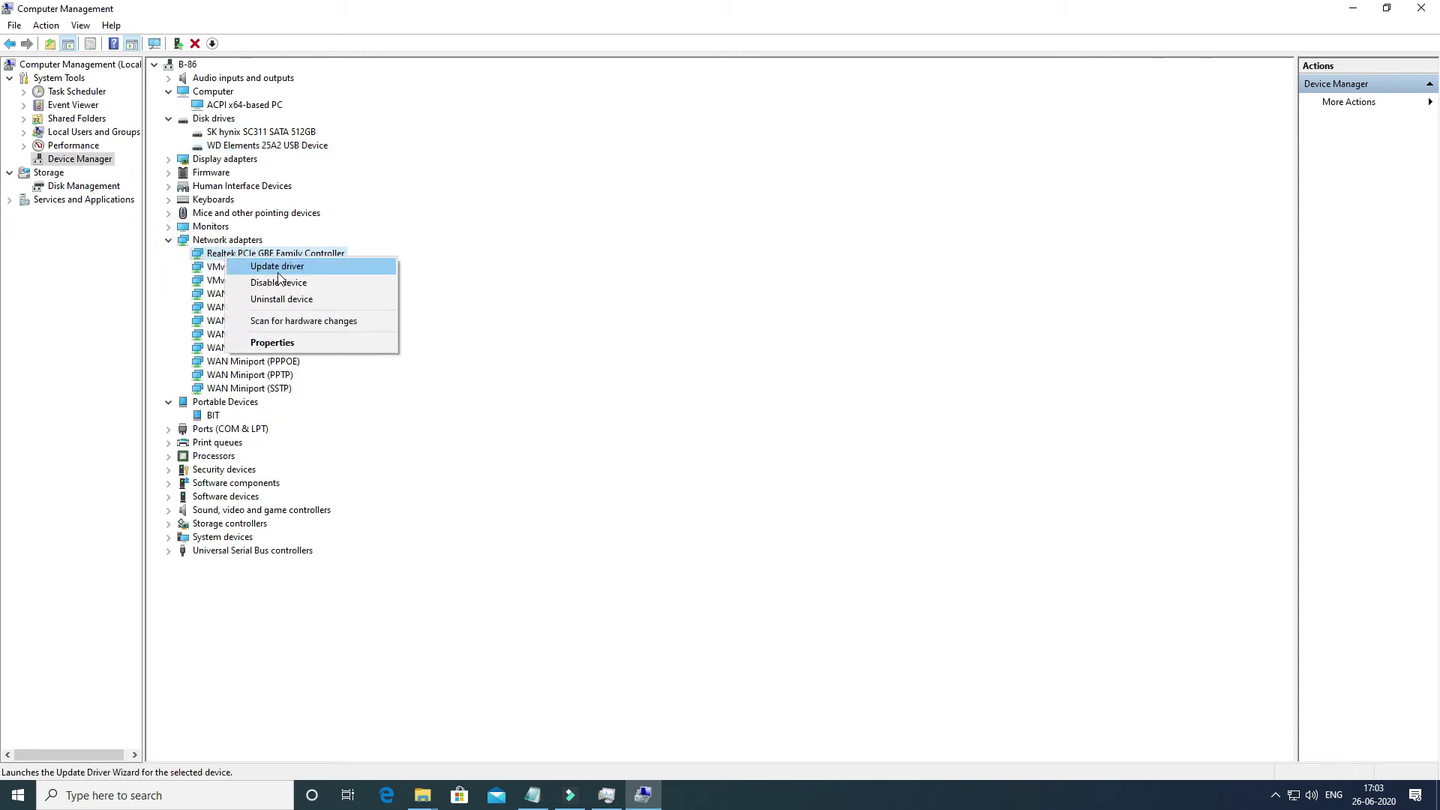
{"action": "left_click", "coordinate": [551, 259]}
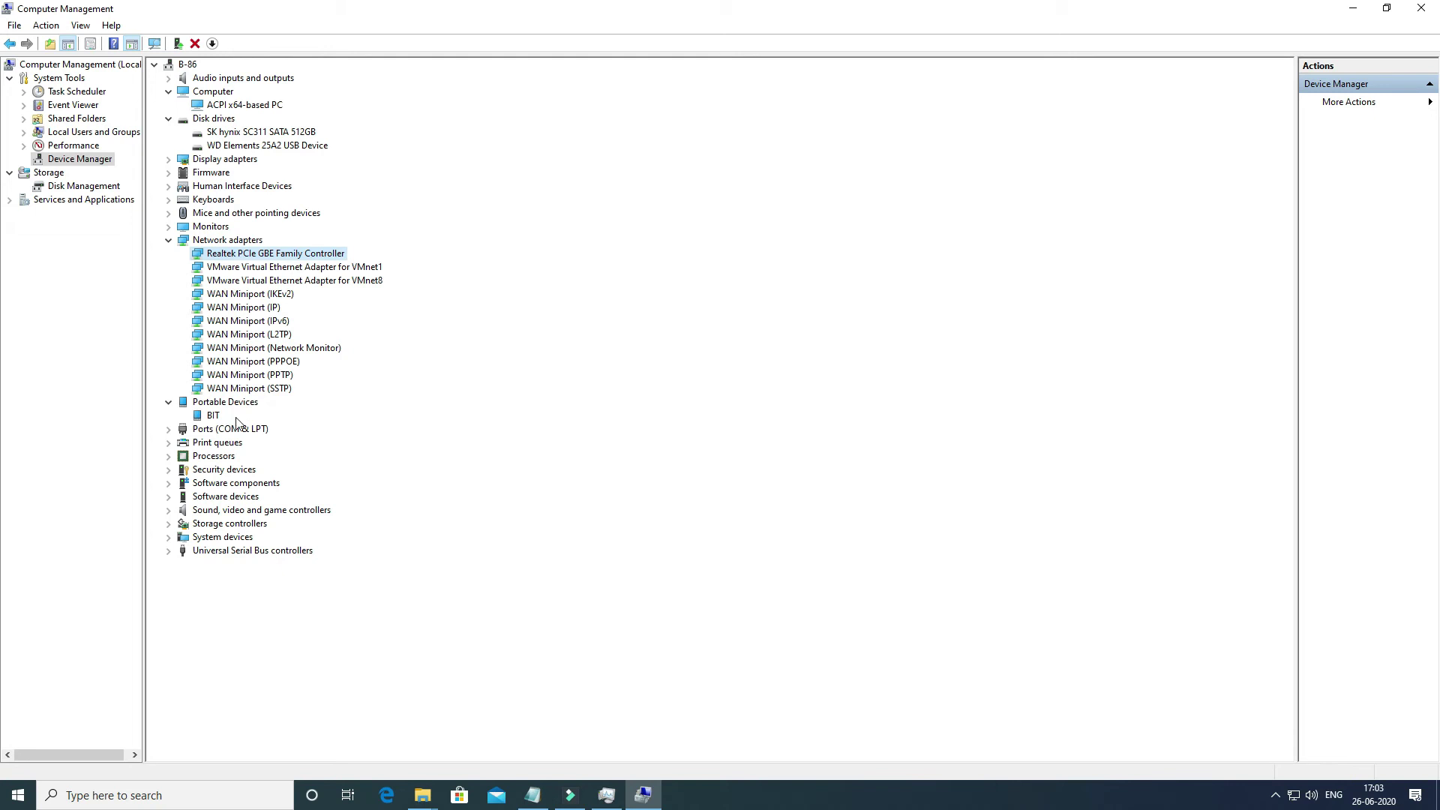
{"action": "left_click", "coordinate": [1414, 14]}
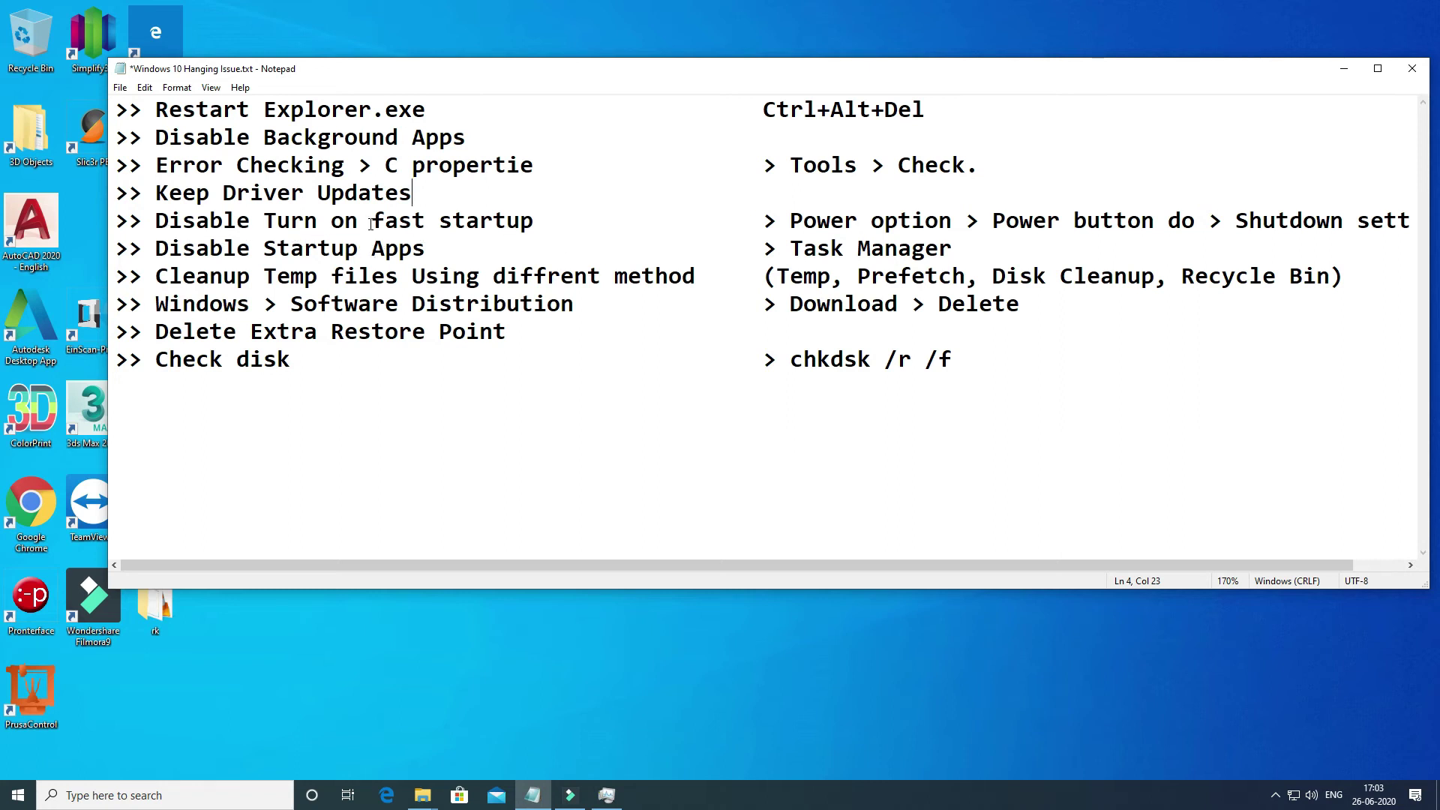
Step: Highlight the Disable Turn on fast startup item in the notes and look at its Power option path
{"action": "left_click_drag", "start_coordinate": [159, 219], "coordinate": [543, 222]}
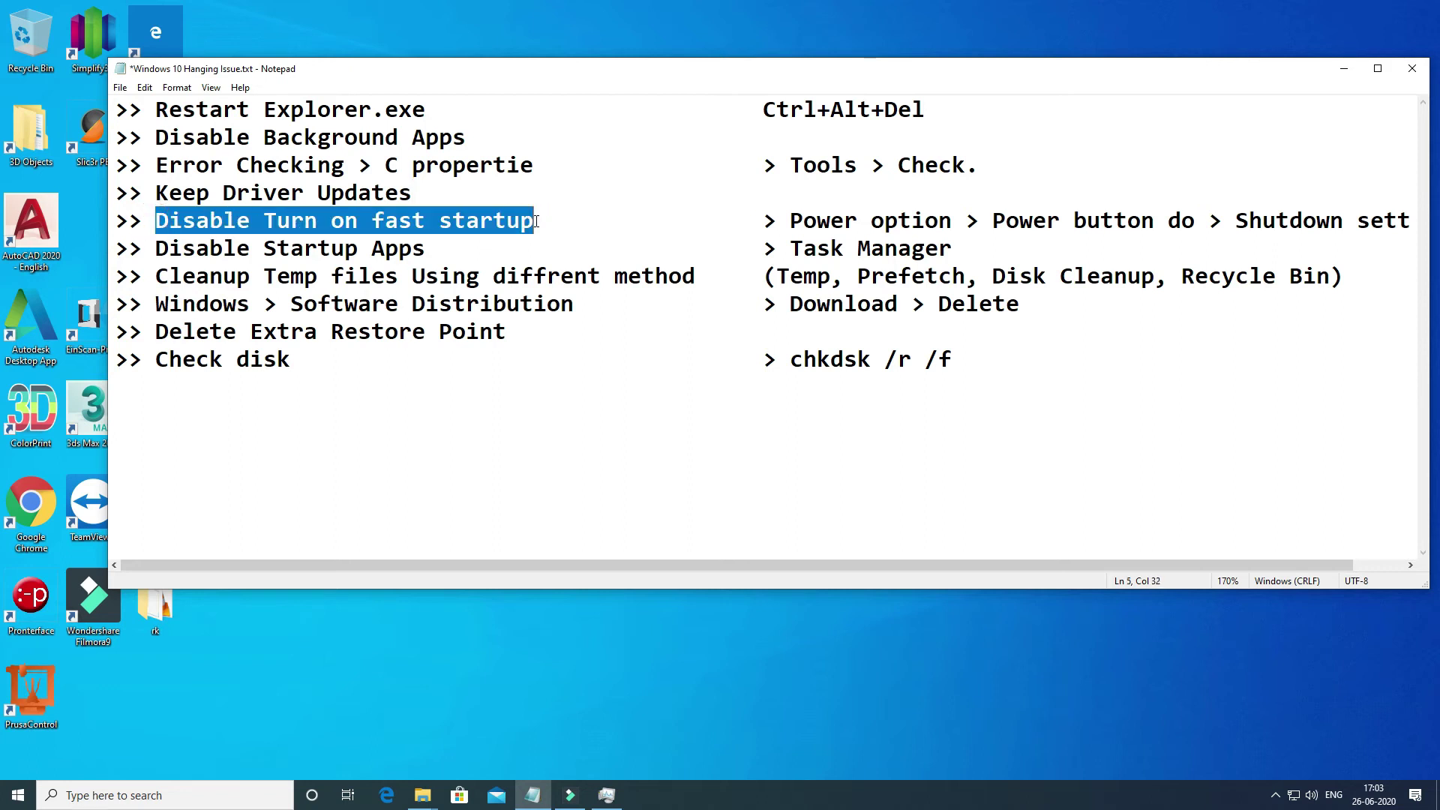
{"action": "left_click", "coordinate": [533, 222]}
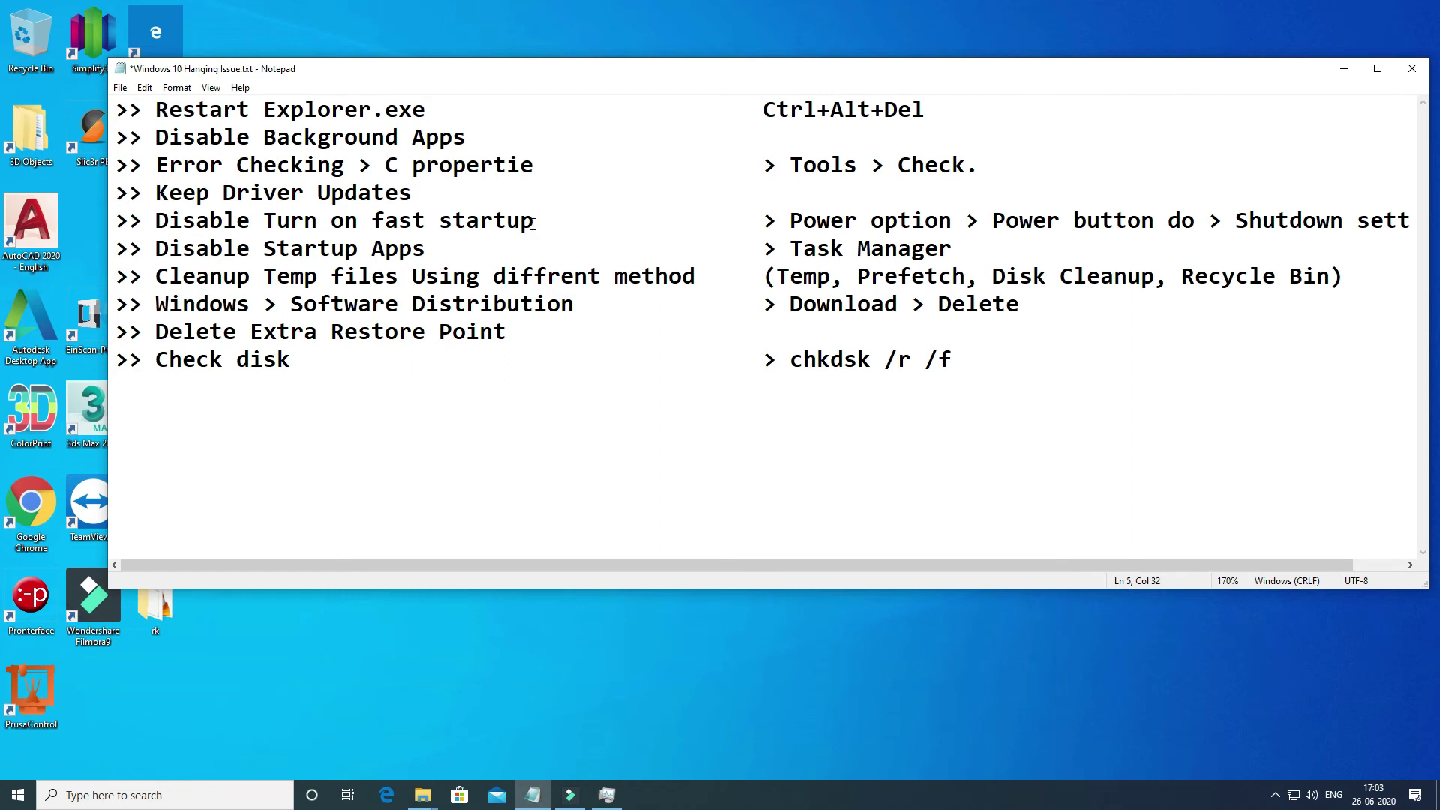
{"action": "left_click_drag", "start_coordinate": [155, 221], "coordinate": [548, 224]}
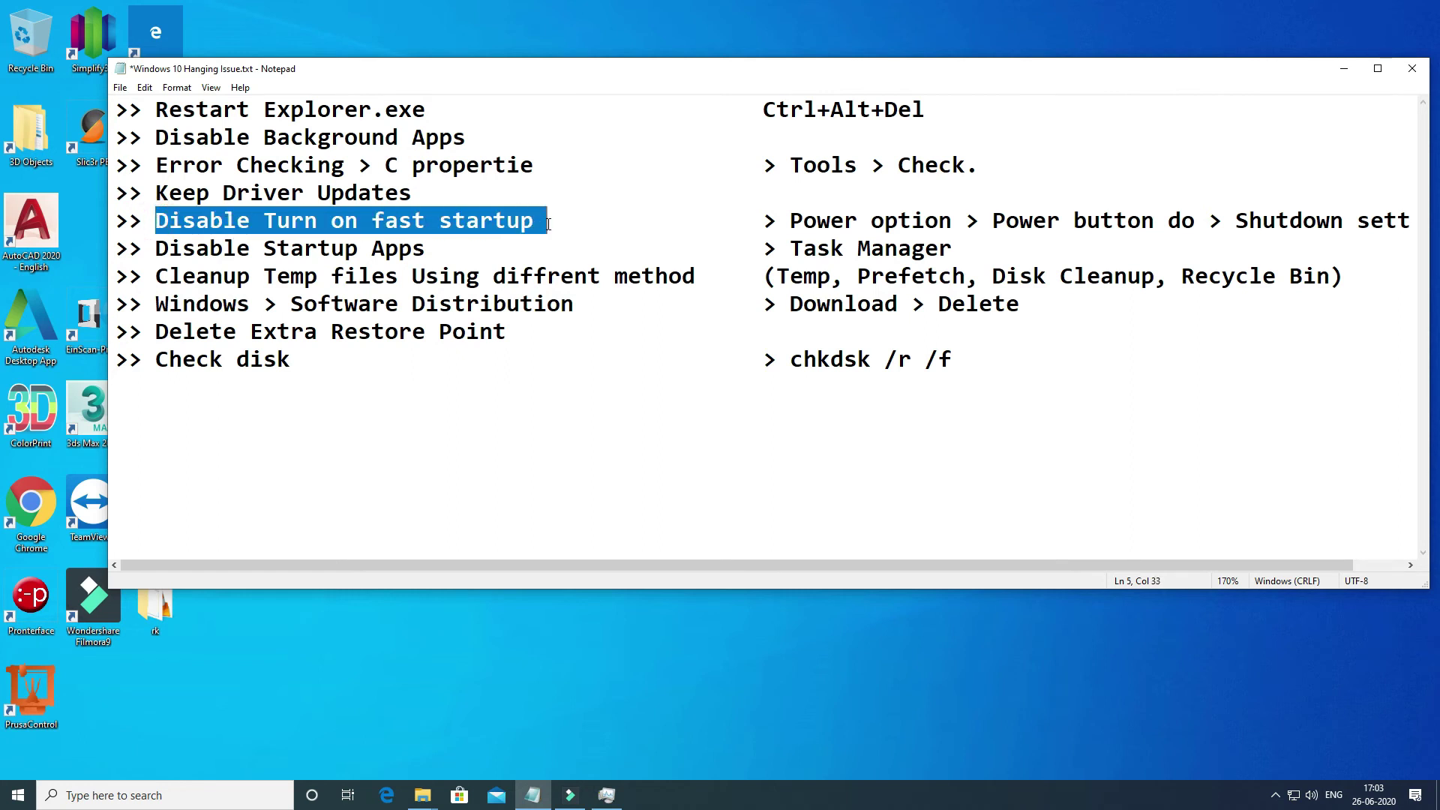
{"action": "left_click", "coordinate": [889, 219]}
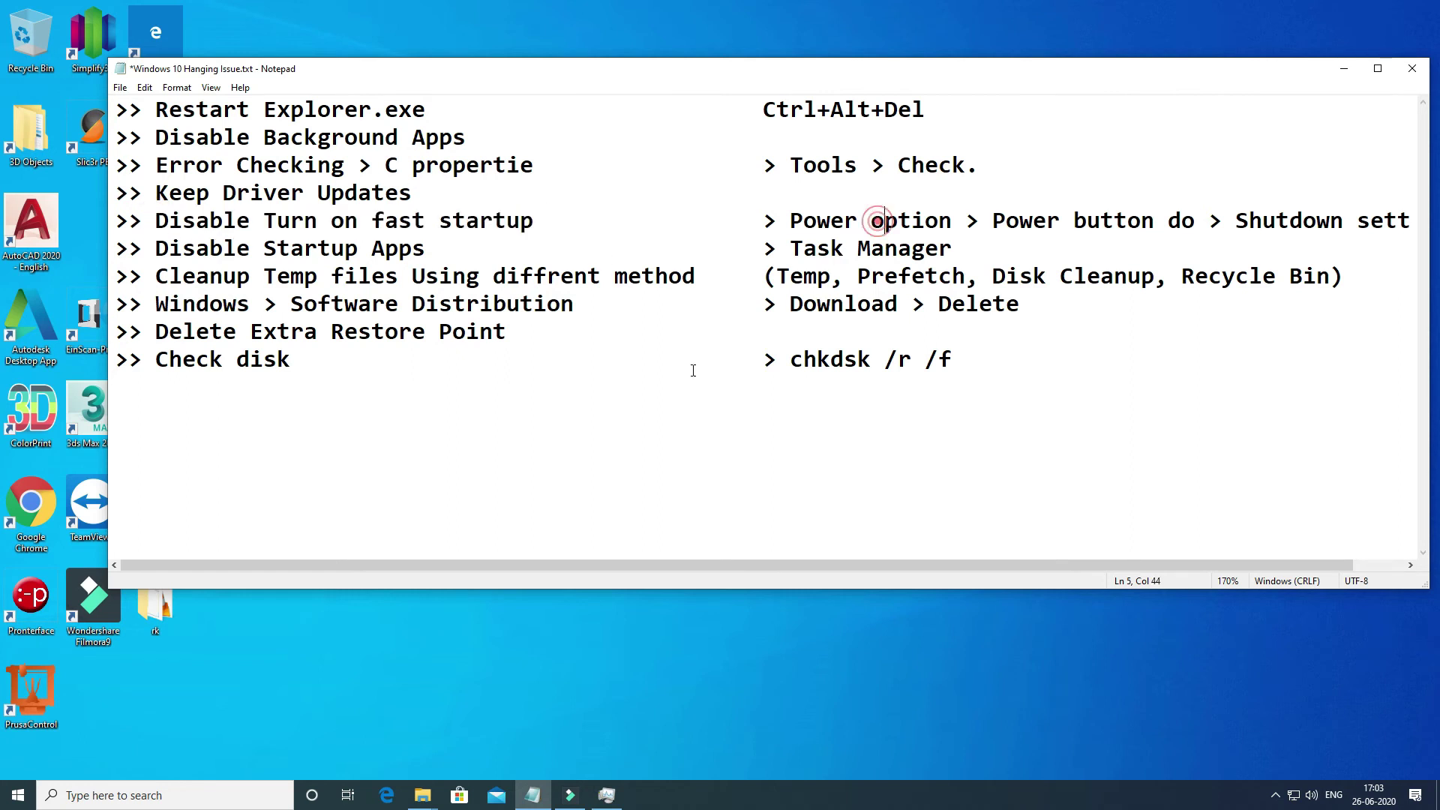
Step: Turn off fast startup in the power button shutdown settings, save the change, and close Power Options and Settings
{"action": "left_click", "coordinate": [157, 793]}
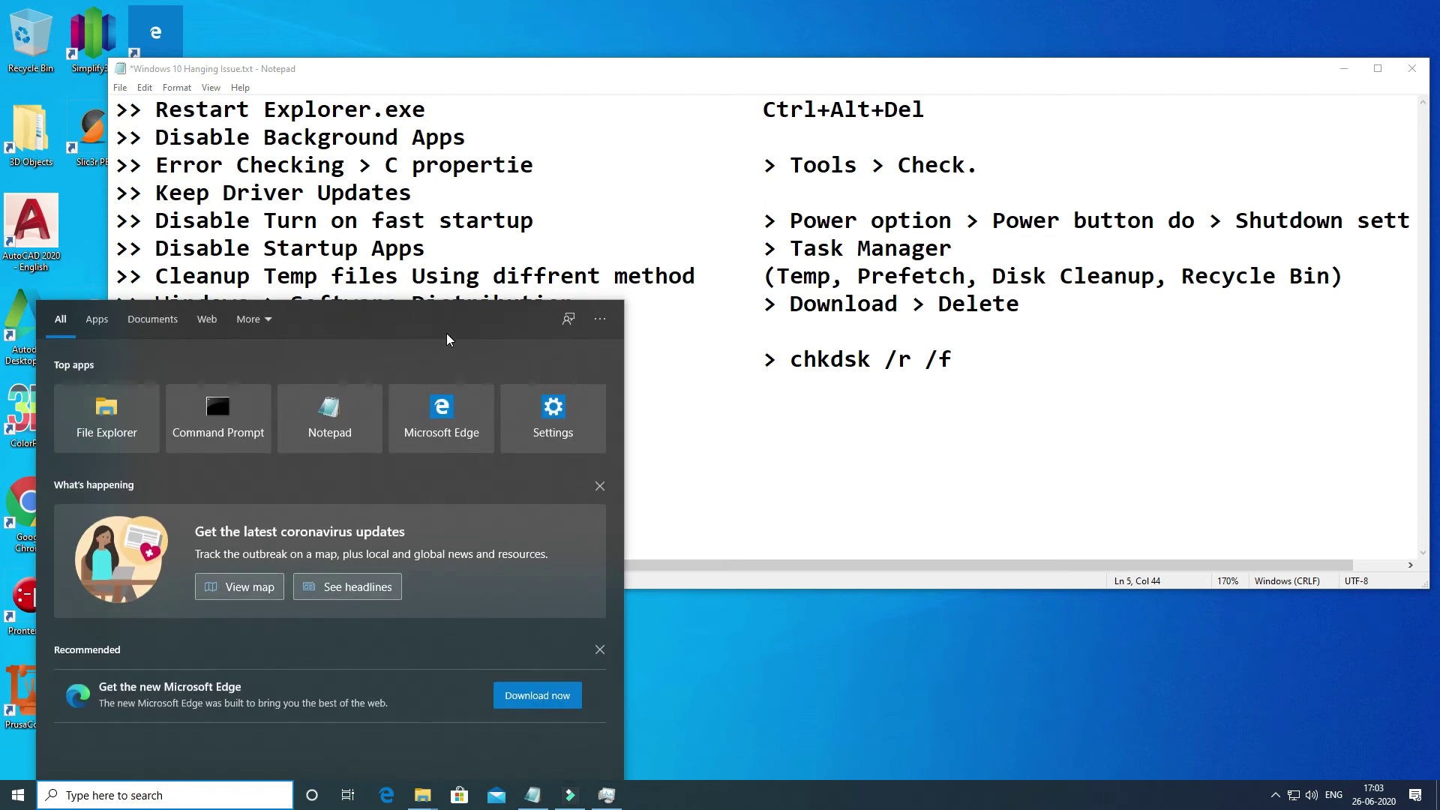
{"action": "type", "text": "power"}
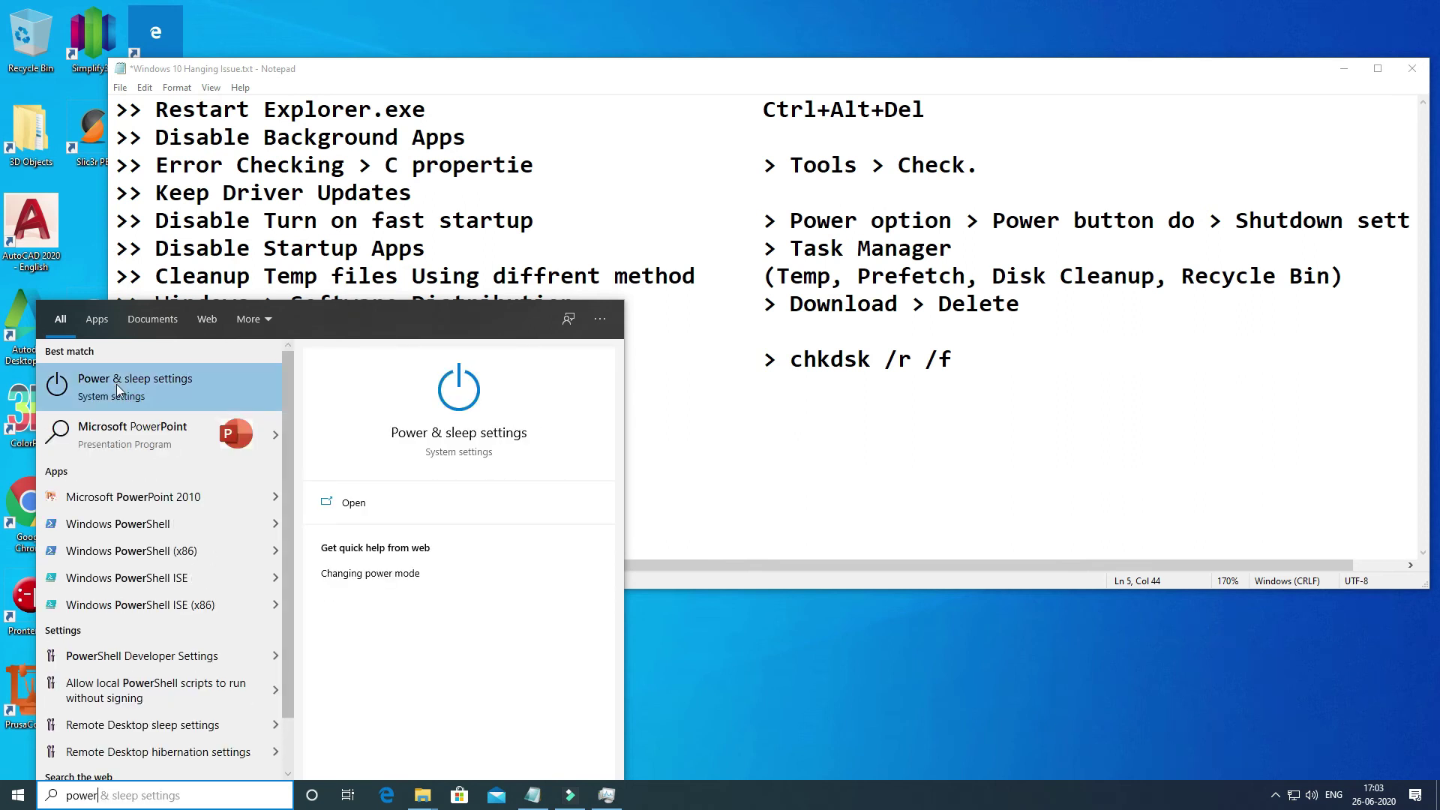
{"action": "key", "text": "Return"}
{"action": "left_click", "coordinate": [1276, 212]}
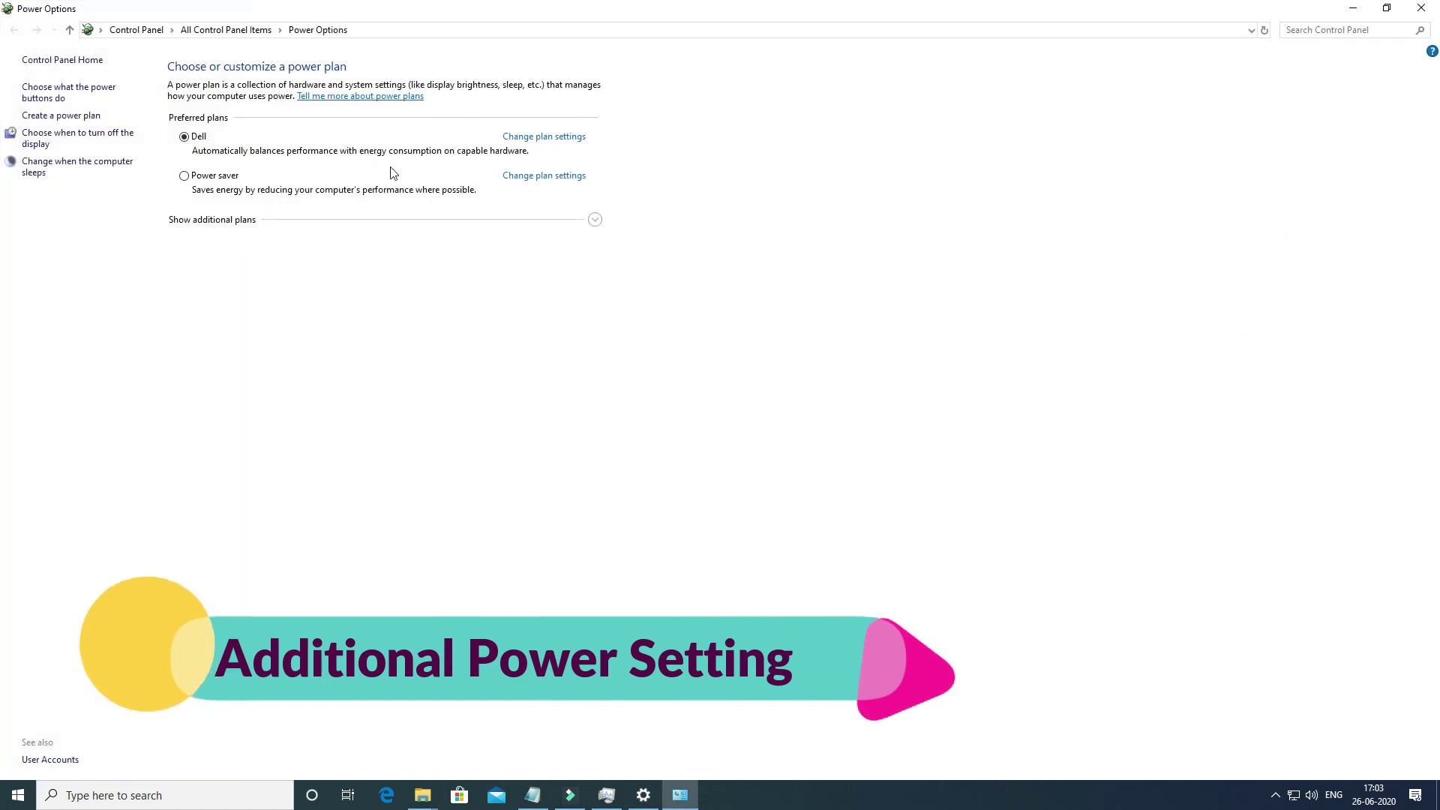
{"action": "left_click", "coordinate": [52, 95]}
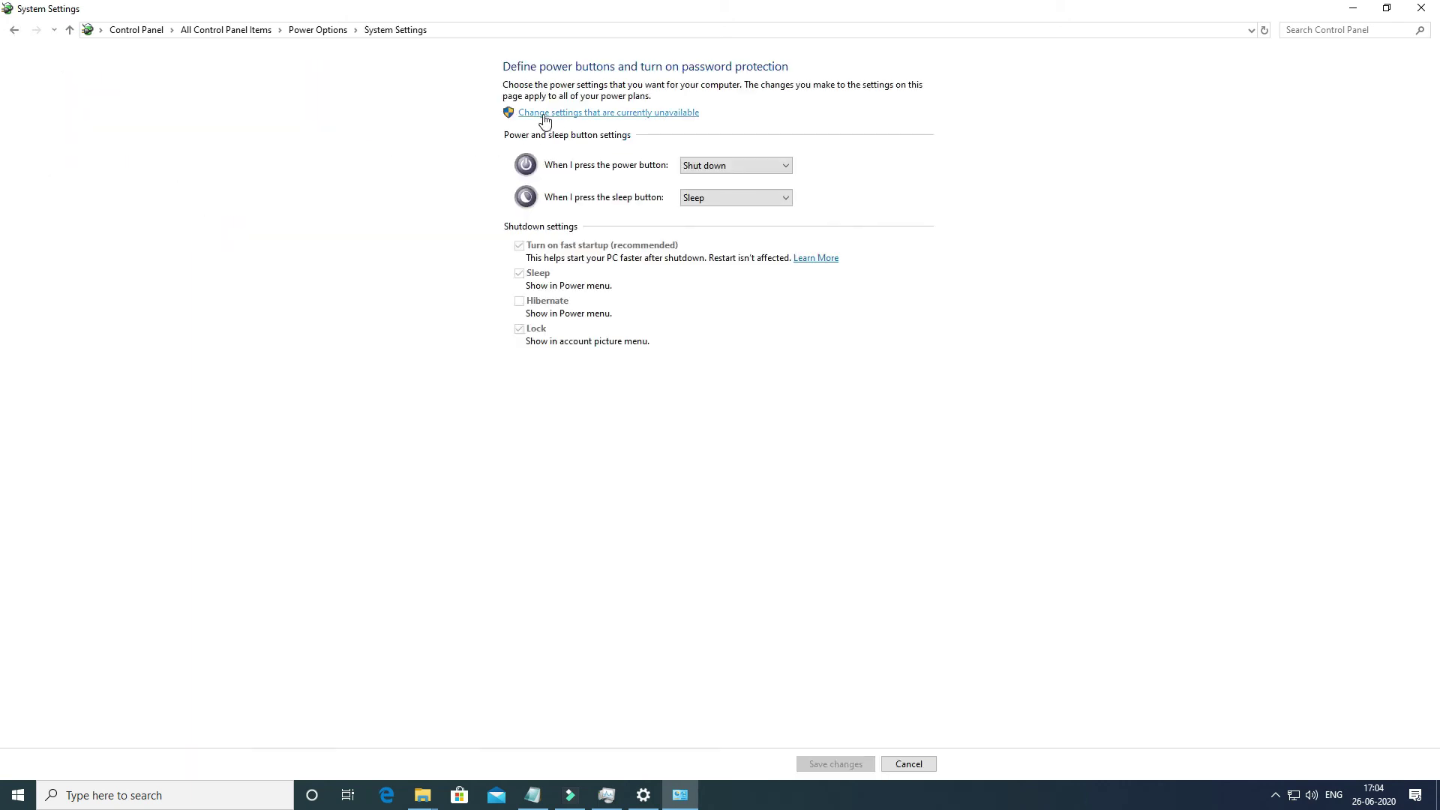
{"action": "left_click", "coordinate": [620, 114]}
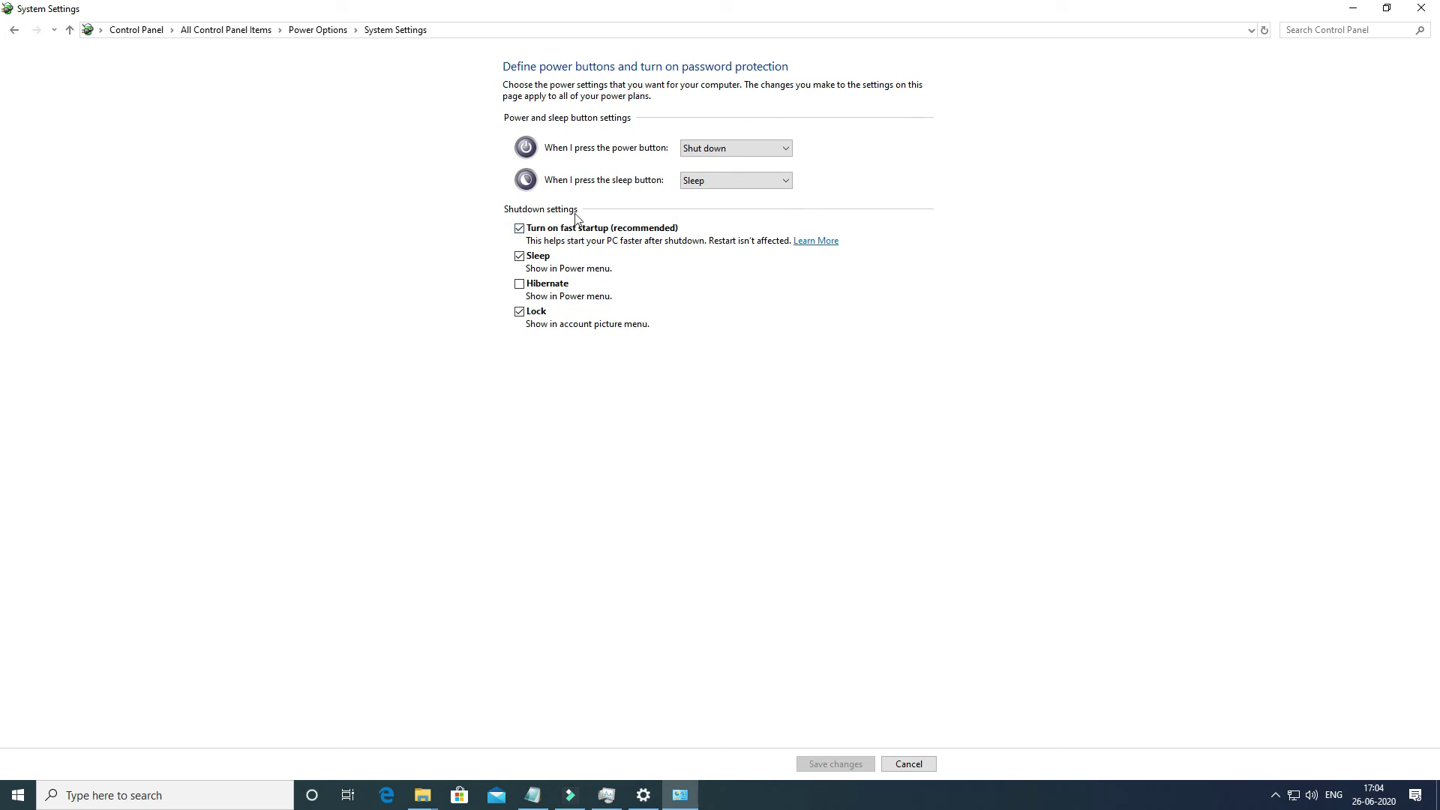
{"action": "left_click", "coordinate": [520, 229]}
{"action": "left_click", "coordinate": [841, 762]}
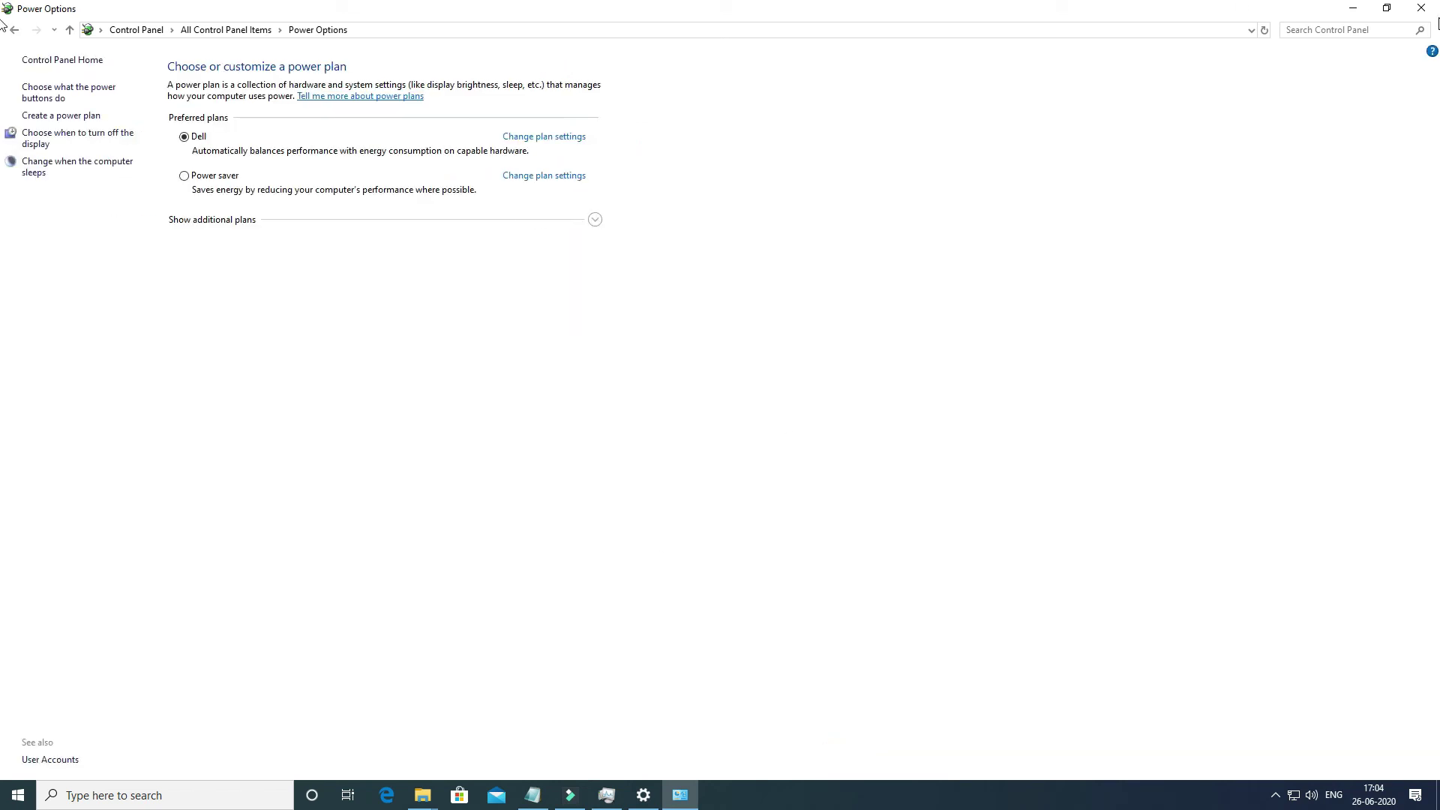
{"action": "left_click", "coordinate": [1420, 8]}
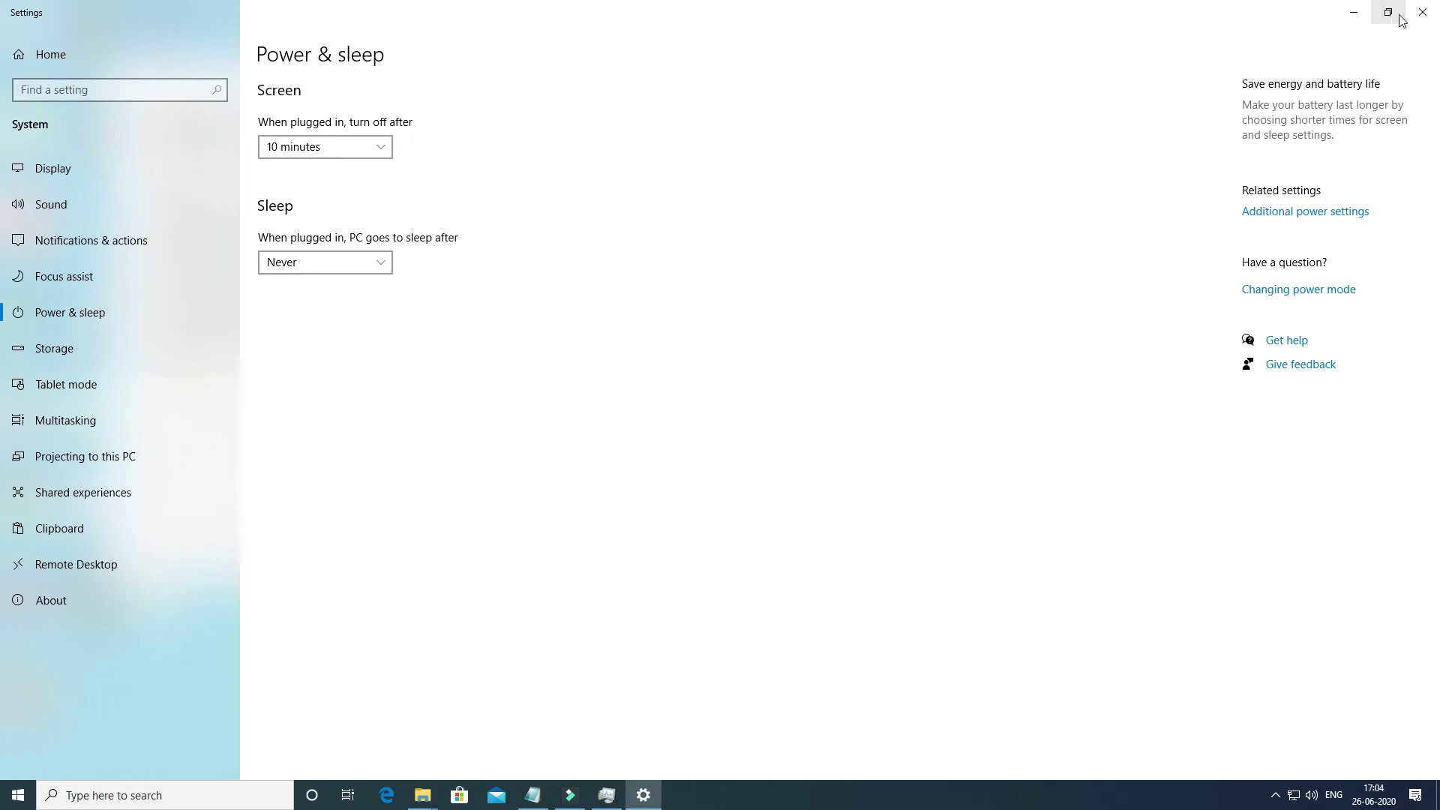
{"action": "left_click", "coordinate": [1422, 12]}
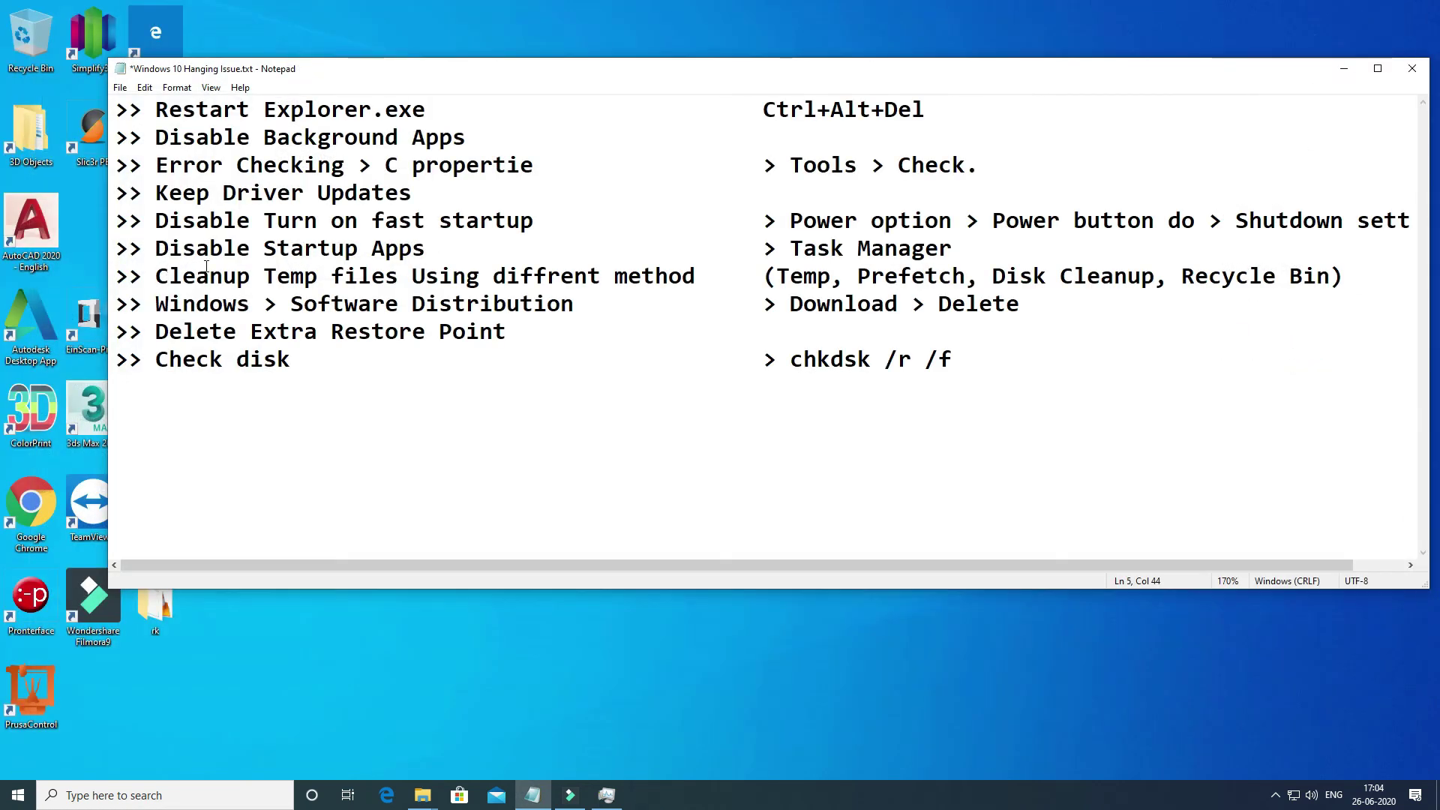
Step: Review the Disable Startup Apps item in the notes against Disable Background Apps, highlighting each and the word Startup
{"action": "left_click_drag", "start_coordinate": [159, 258], "coordinate": [441, 253]}
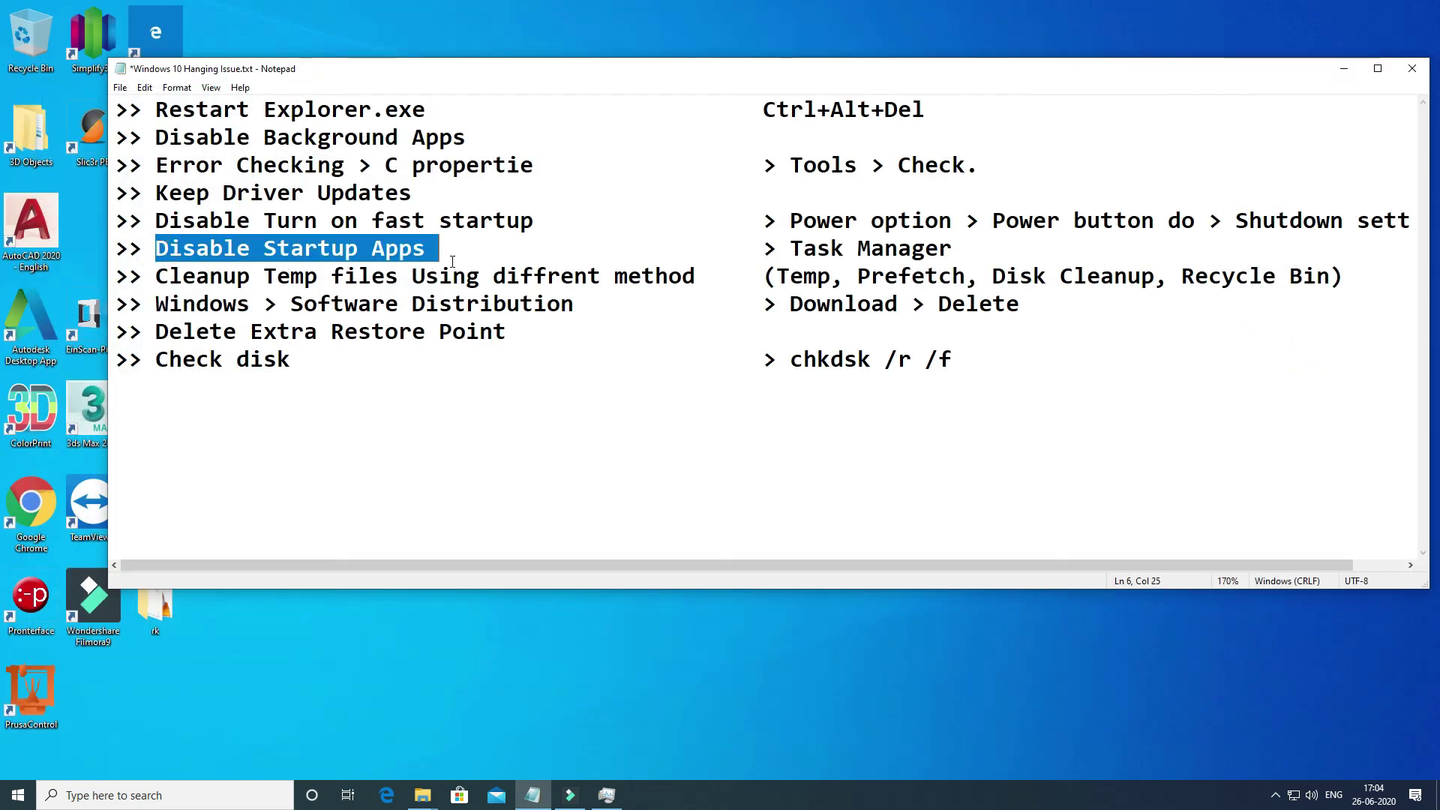
{"action": "left_click", "coordinate": [456, 255]}
{"action": "left_click_drag", "start_coordinate": [170, 143], "coordinate": [452, 139]}
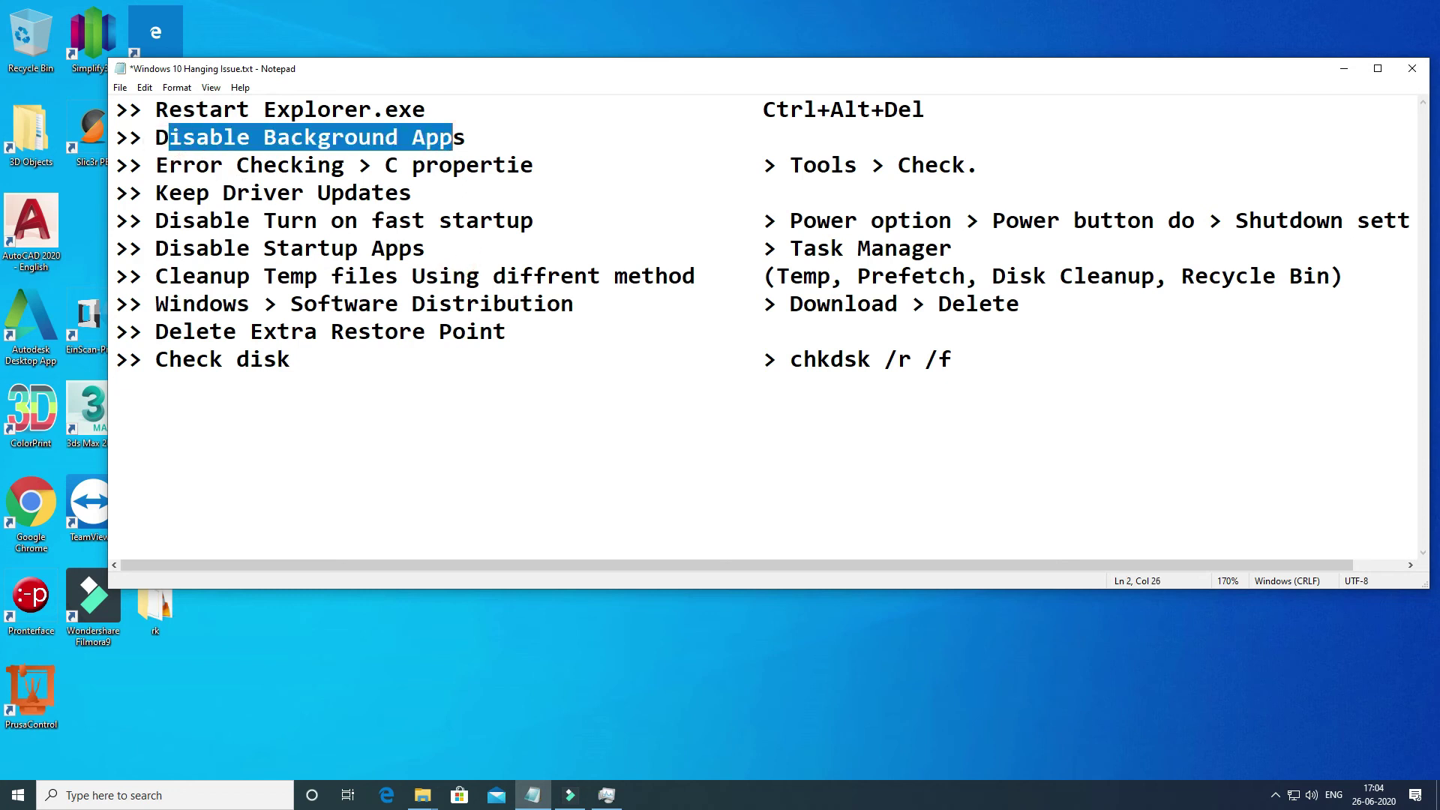
{"action": "left_click_drag", "start_coordinate": [155, 248], "coordinate": [441, 250]}
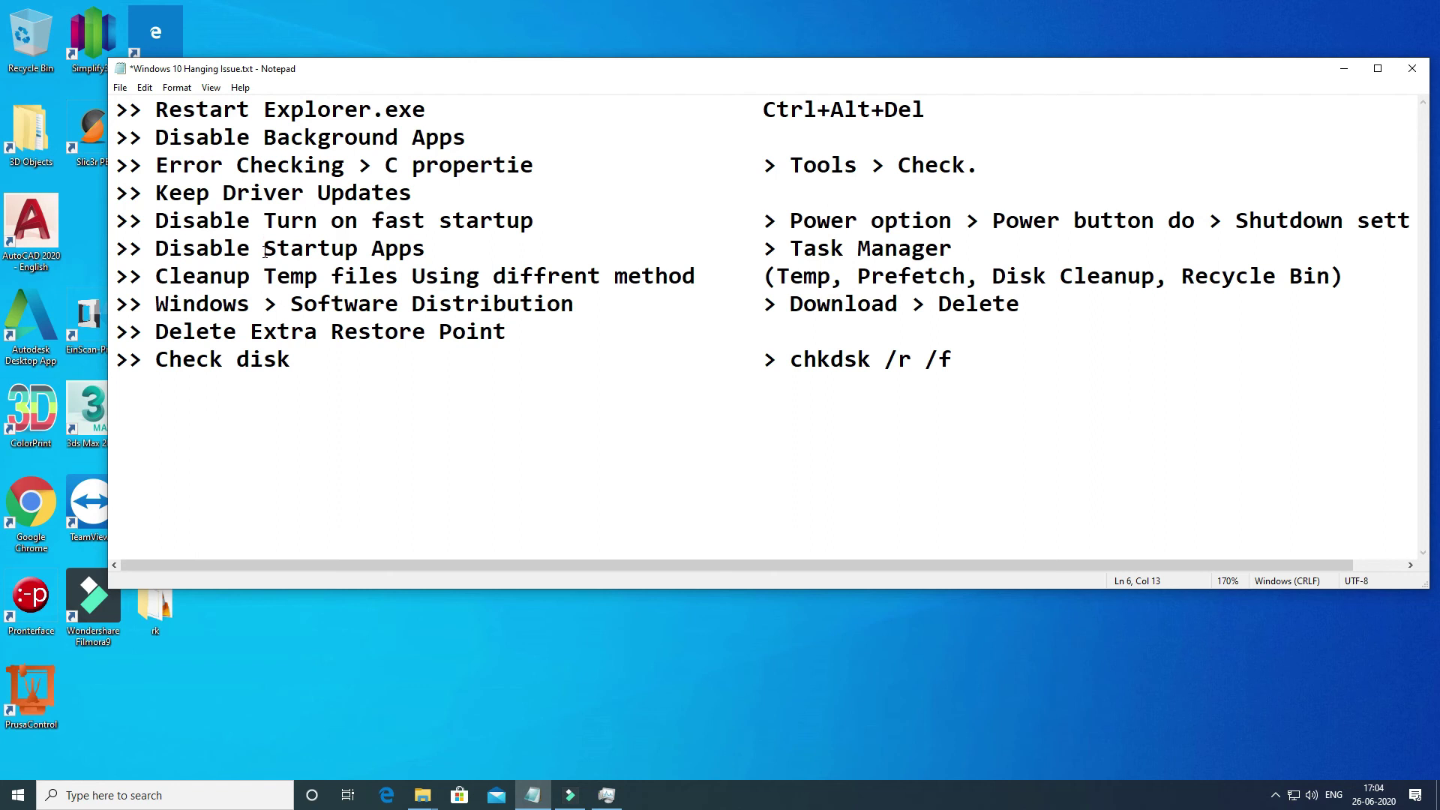
{"action": "left_click_drag", "start_coordinate": [264, 250], "coordinate": [360, 257]}
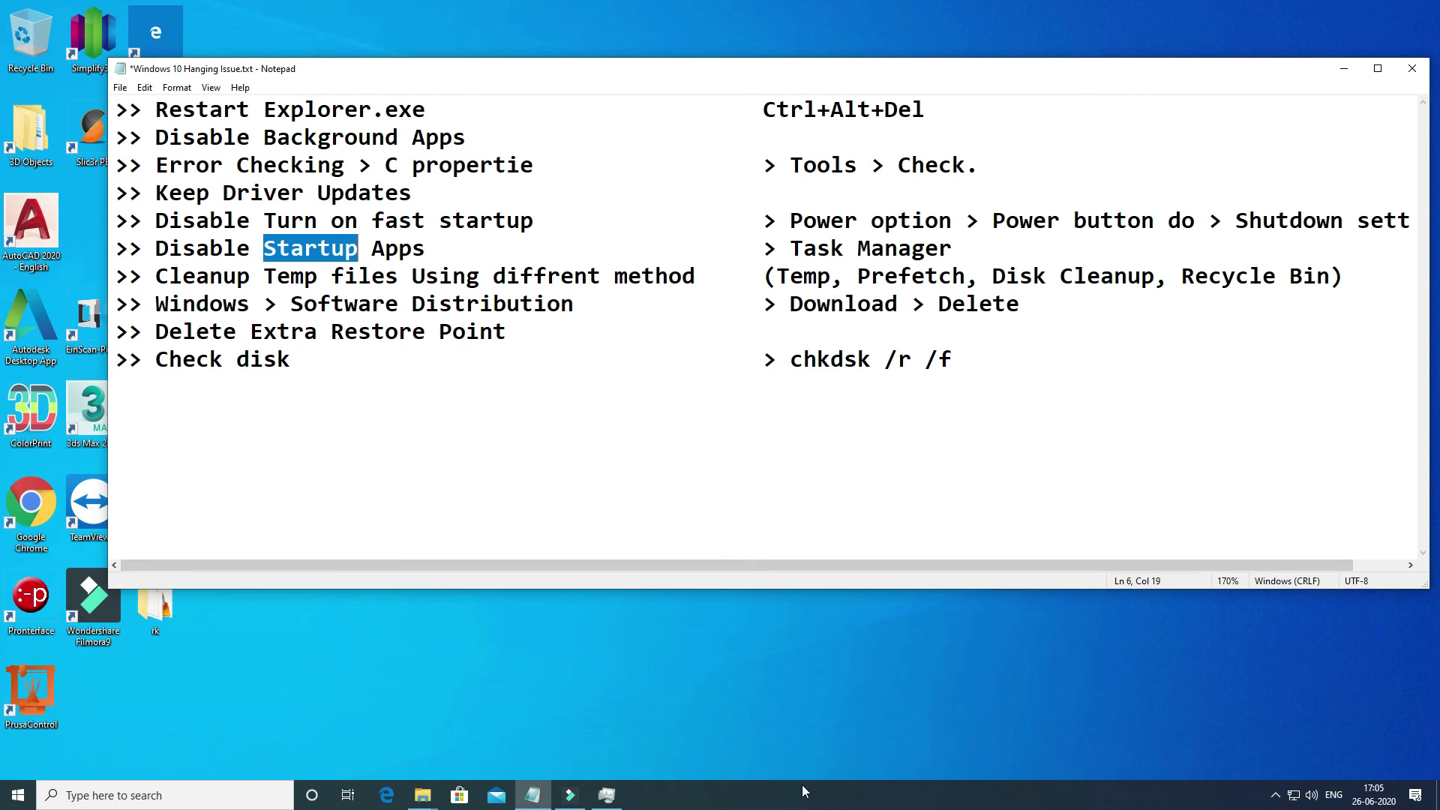
Step: Close the already open Task Manager, launch it again from the taskbar, and show its list of startup apps
{"action": "left_click", "coordinate": [607, 795]}
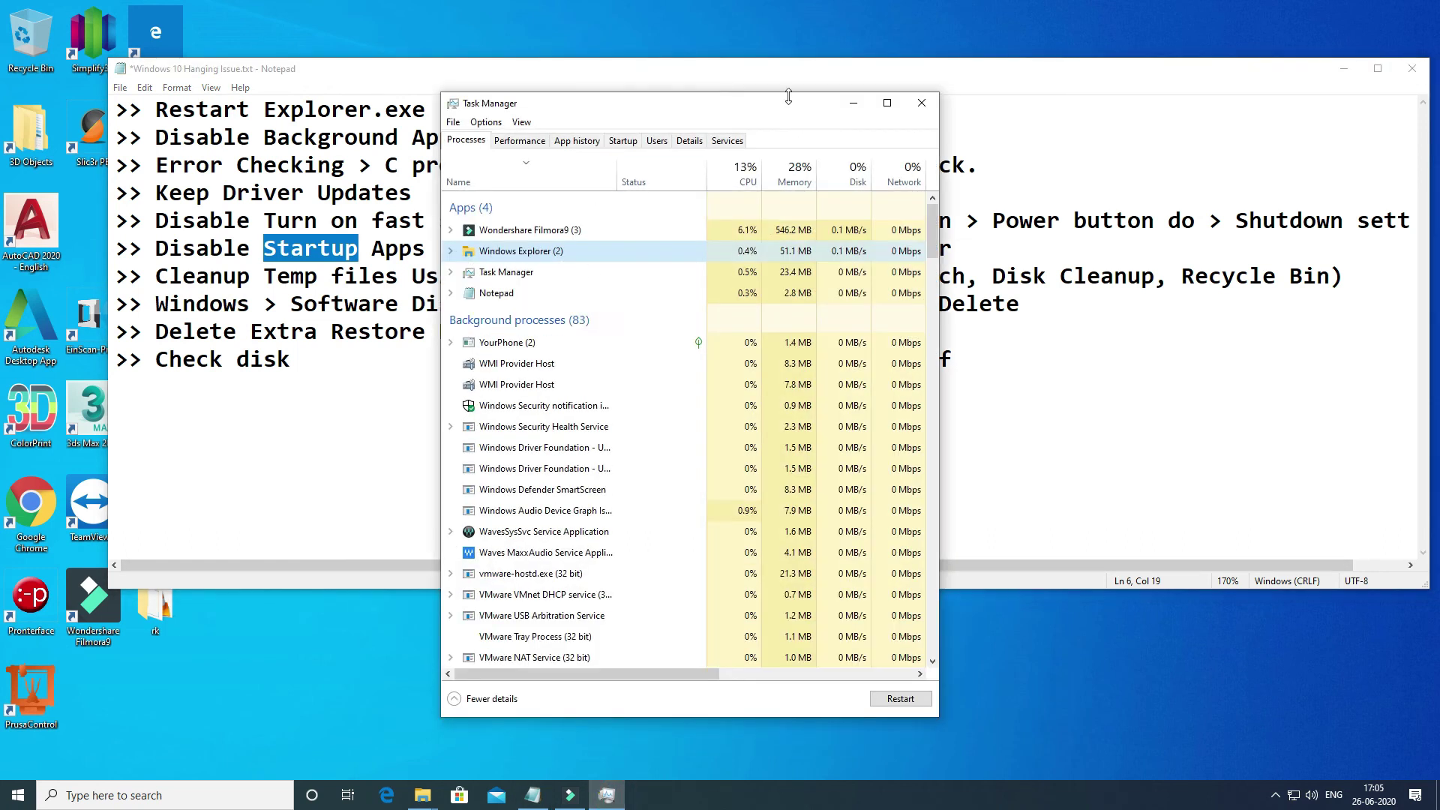
{"action": "left_click", "coordinate": [922, 103]}
{"action": "right_click", "coordinate": [885, 795]}
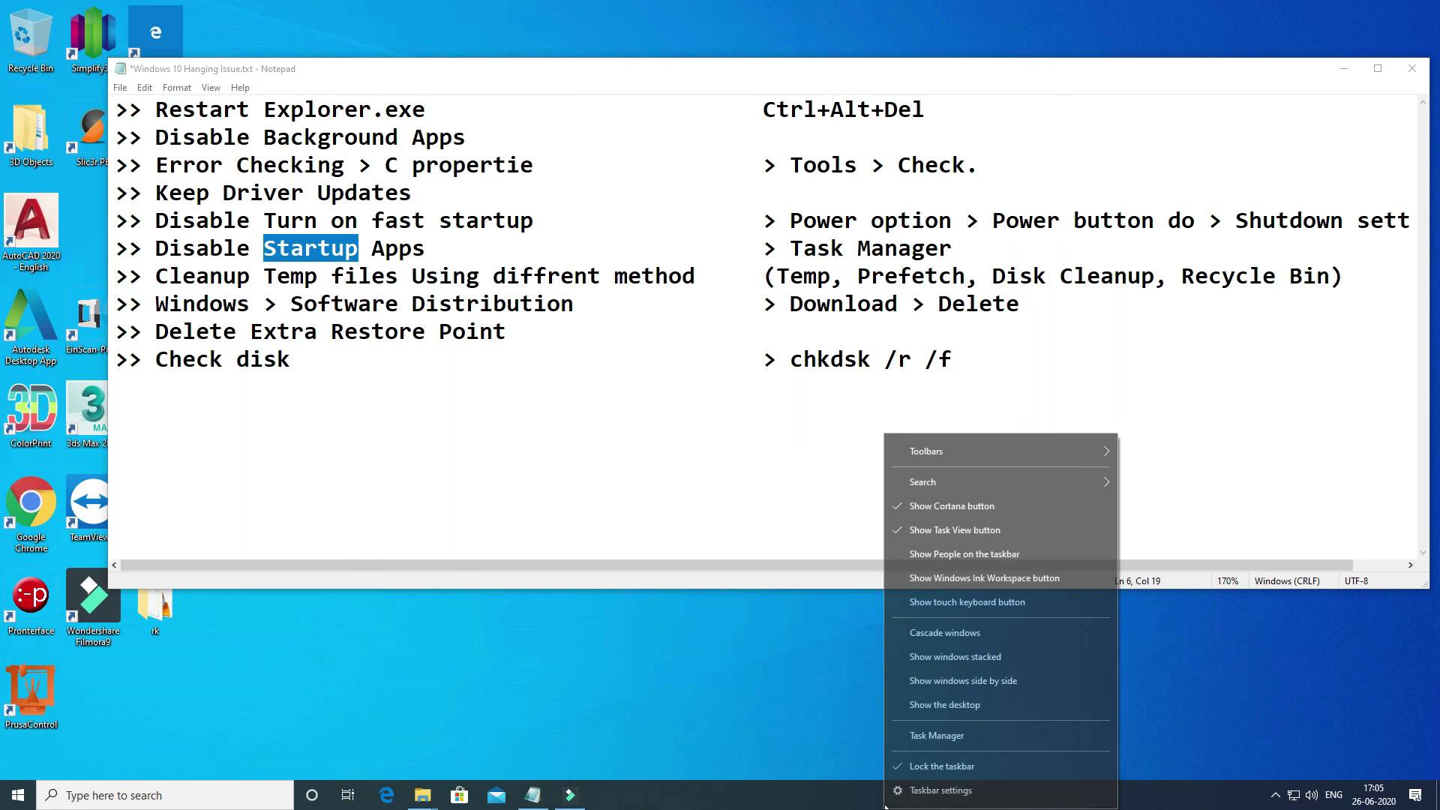
{"action": "left_click", "coordinate": [913, 736]}
{"action": "left_click_drag", "start_coordinate": [629, 99], "coordinate": [706, 77]}
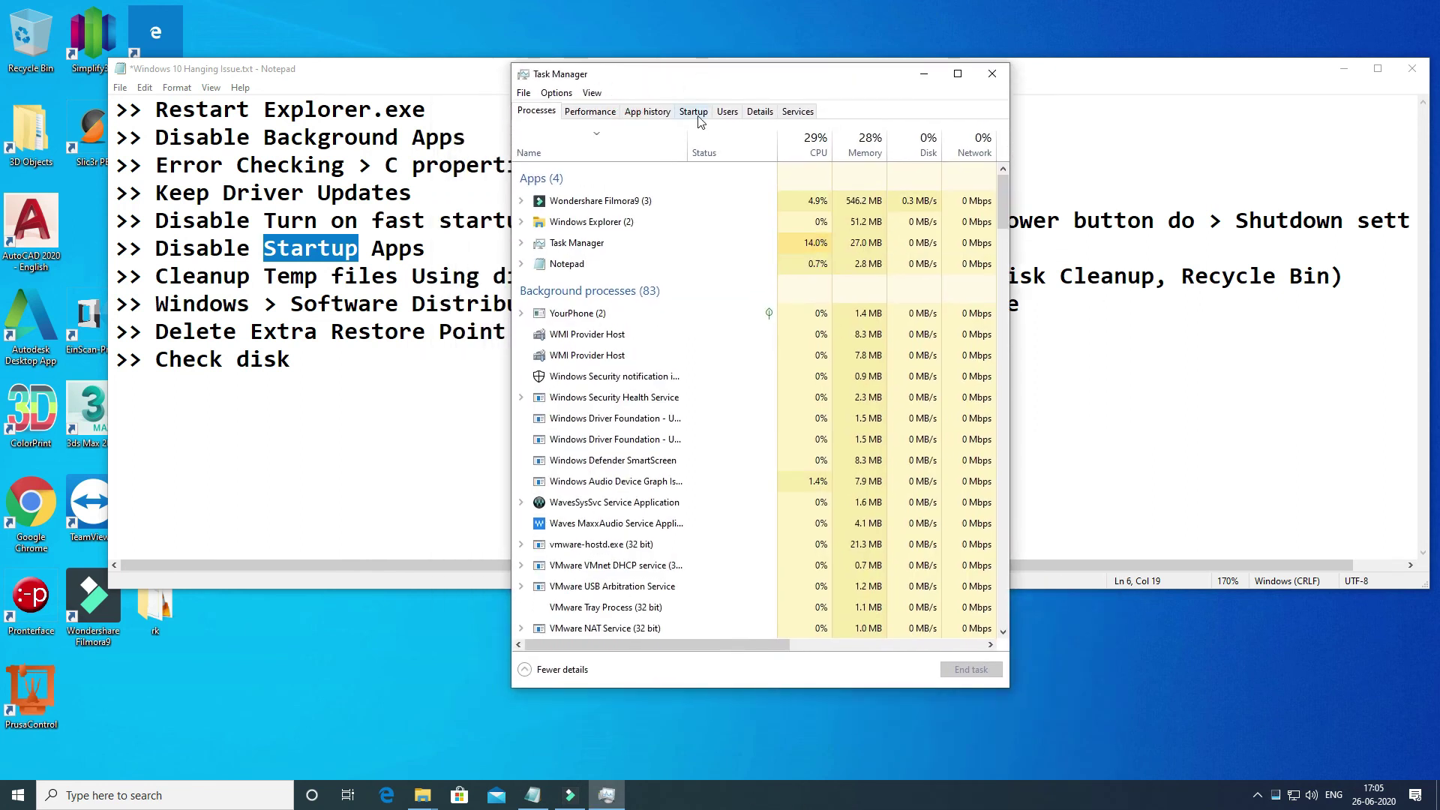
{"action": "left_click", "coordinate": [694, 112]}
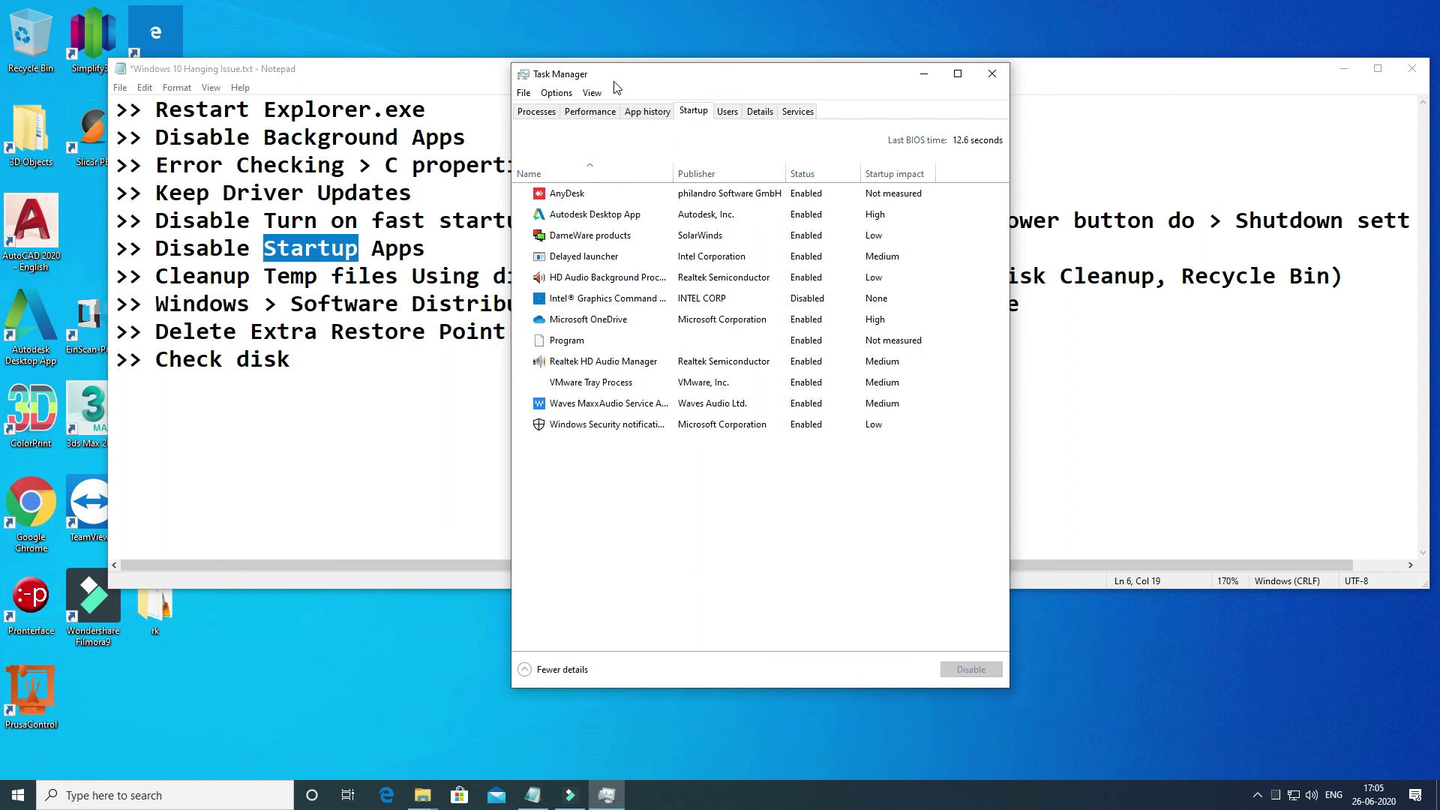
{"action": "left_click_drag", "start_coordinate": [615, 78], "coordinate": [661, 79]}
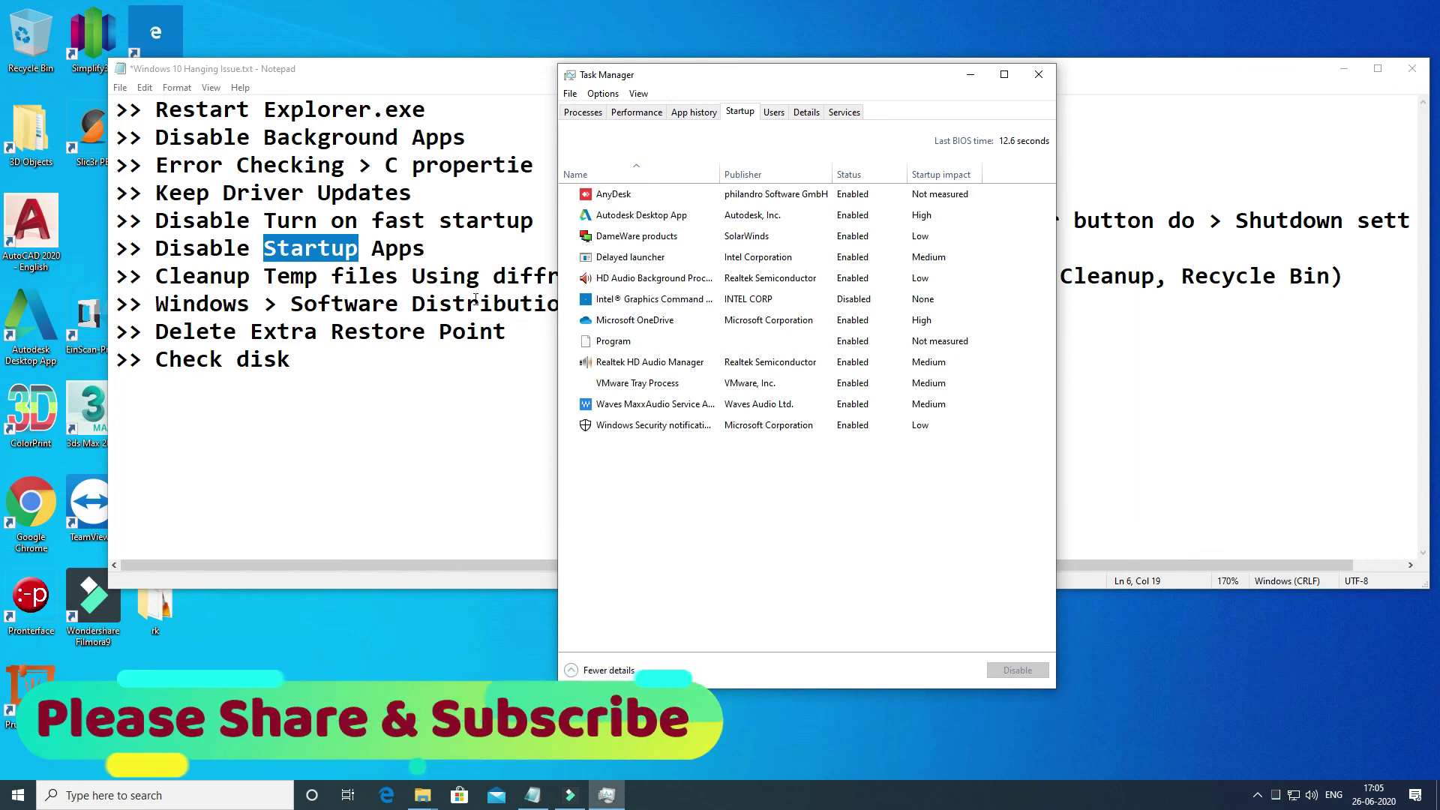
{"action": "left_click", "coordinate": [743, 112]}
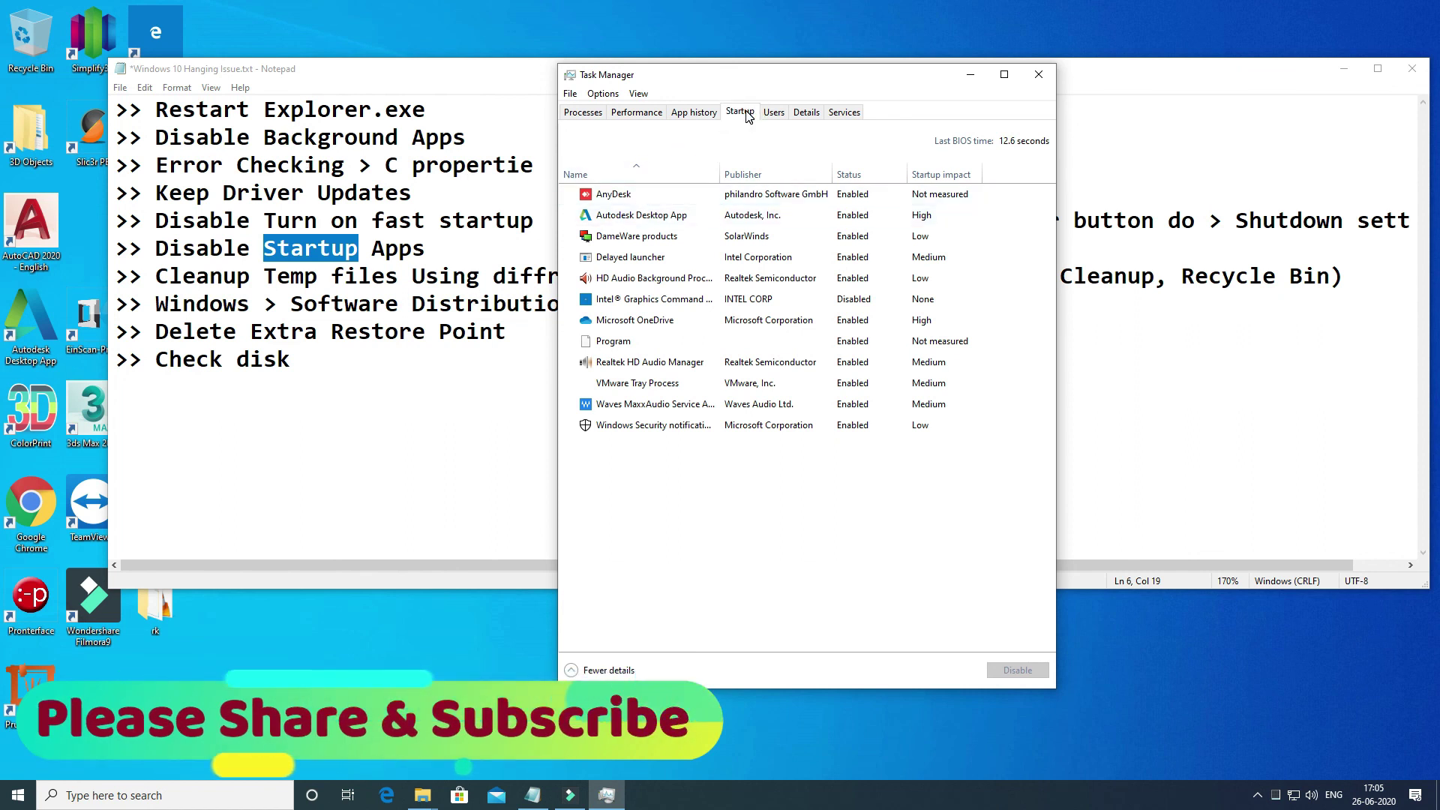
{"action": "left_click", "coordinate": [695, 113]}
{"action": "left_click", "coordinate": [731, 112]}
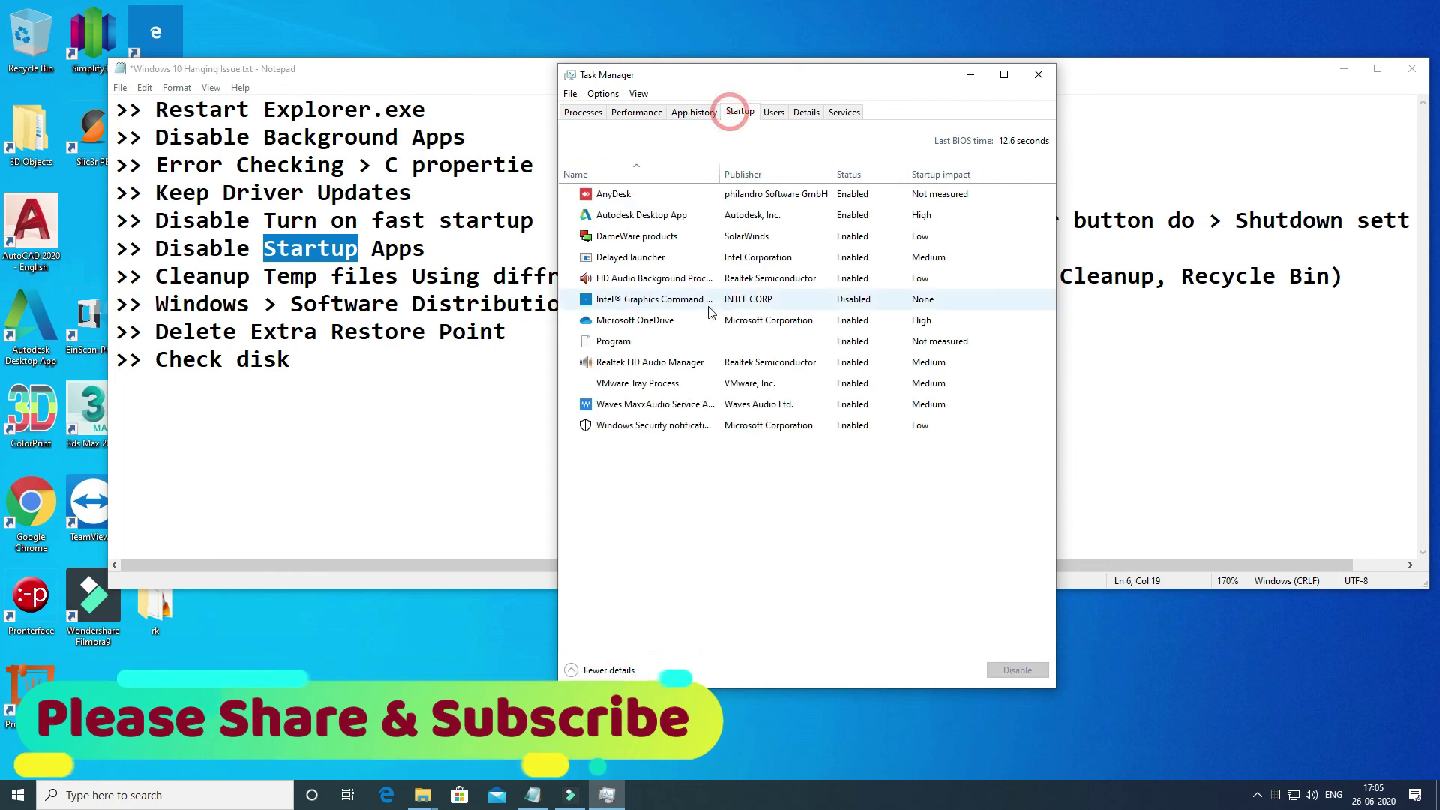
Step: Disable the Microsoft OneDrive and Program entries in the list of startup apps
{"action": "left_click", "coordinate": [613, 219]}
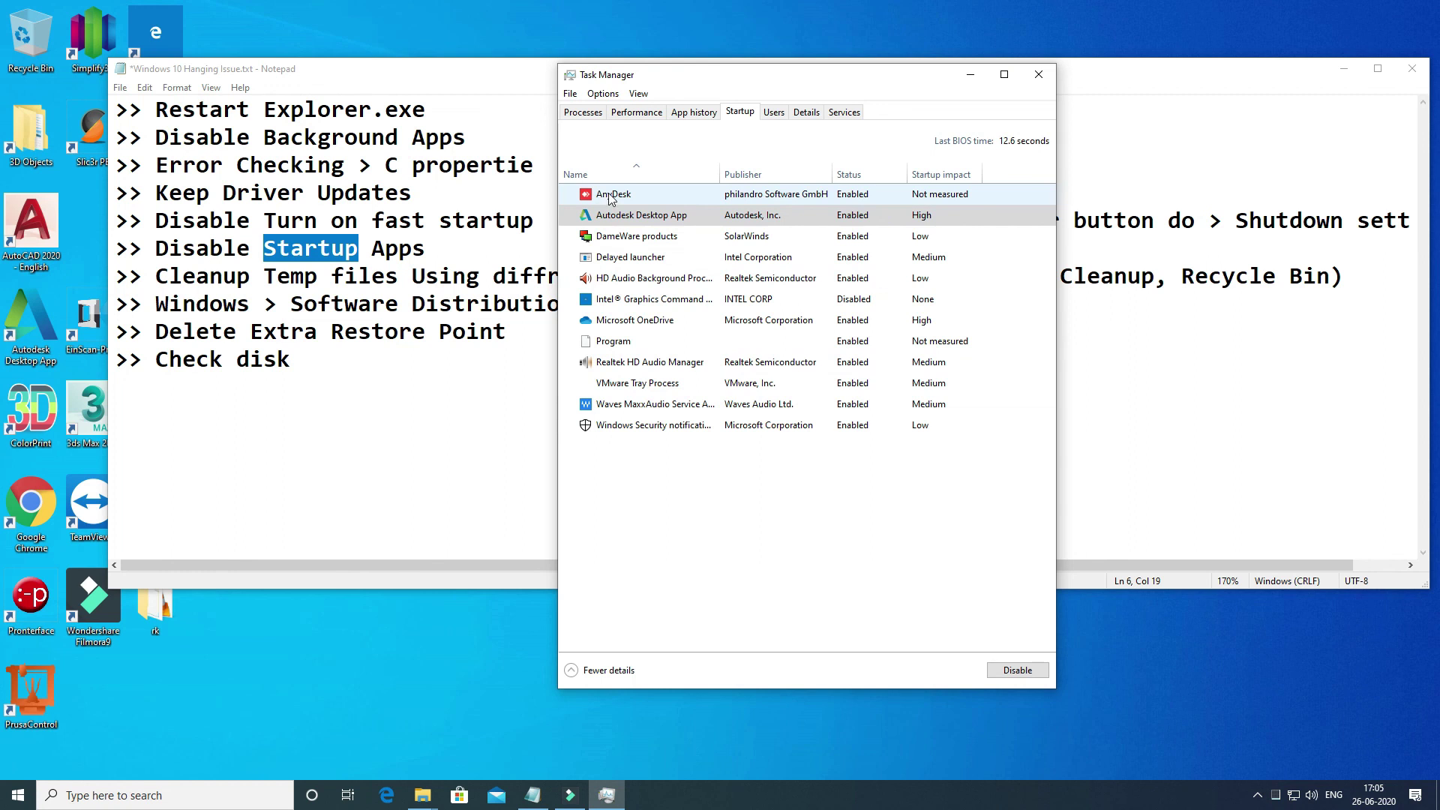
{"action": "left_click", "coordinate": [605, 324]}
{"action": "left_click", "coordinate": [608, 300]}
{"action": "left_click", "coordinate": [599, 327]}
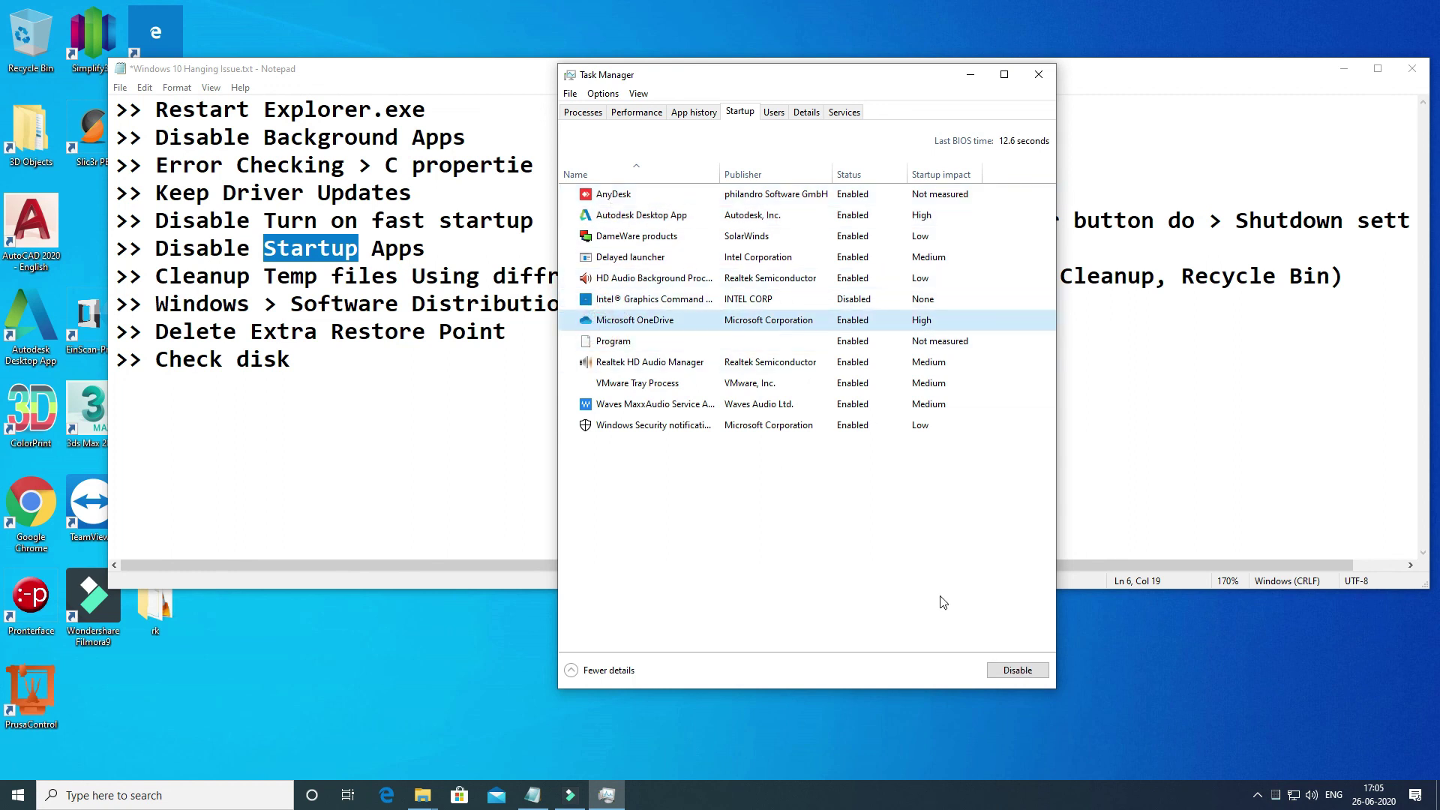
{"action": "left_click", "coordinate": [1018, 670]}
Step: Disable VMware Tray Process at startup and close Task Manager to return to the notes
{"action": "left_click", "coordinate": [665, 385]}
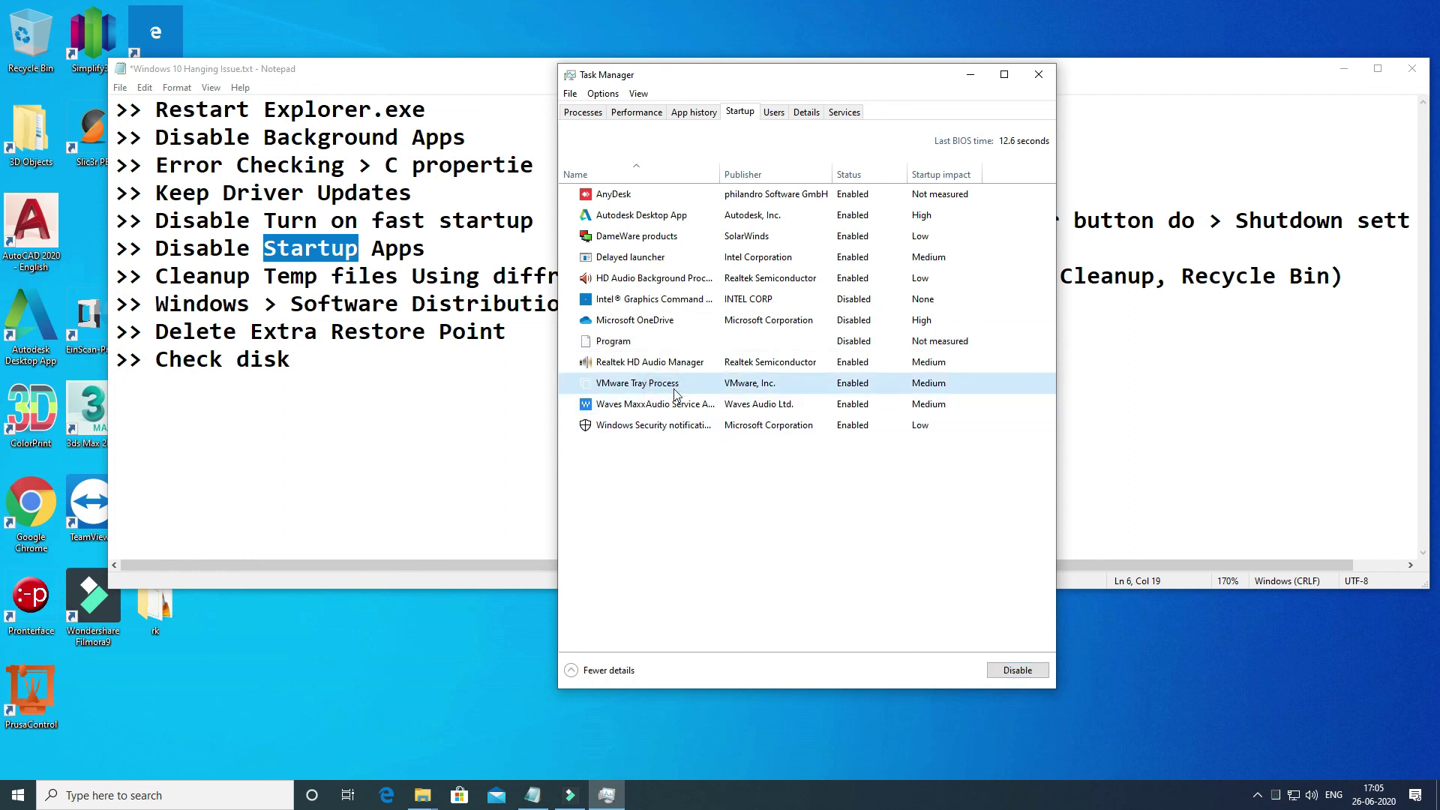
{"action": "left_click", "coordinate": [1003, 670]}
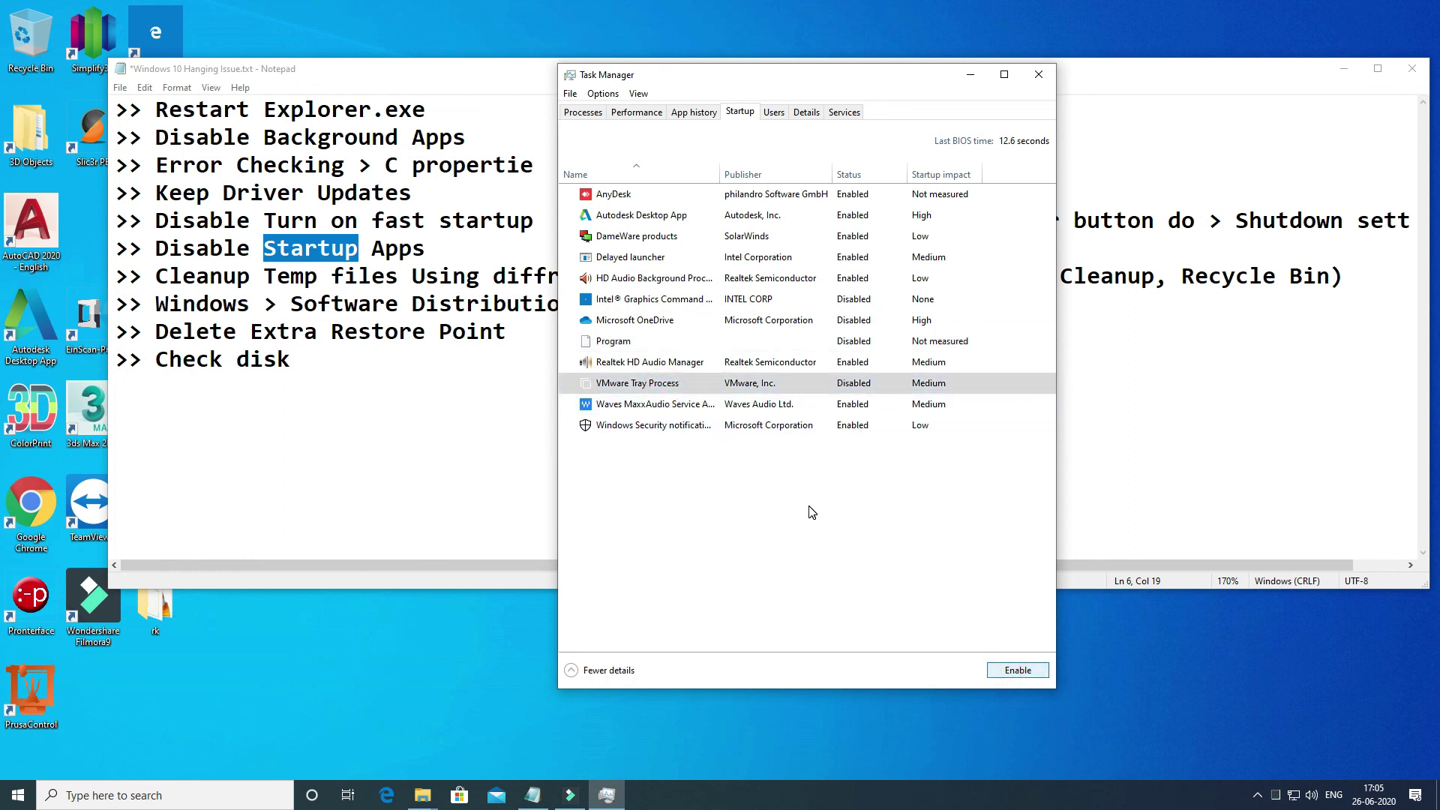
{"action": "left_click", "coordinate": [740, 75]}
{"action": "left_click", "coordinate": [1038, 74]}
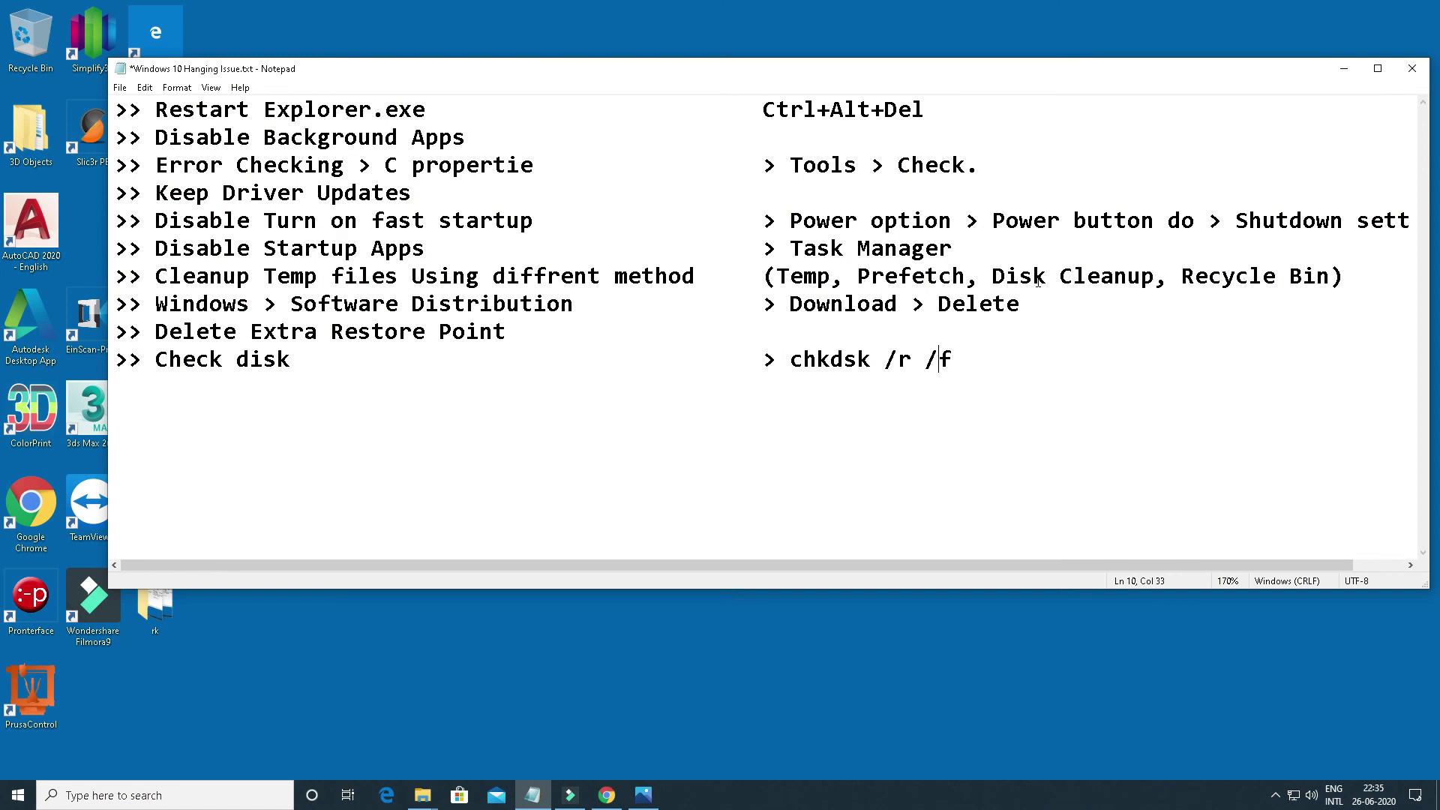